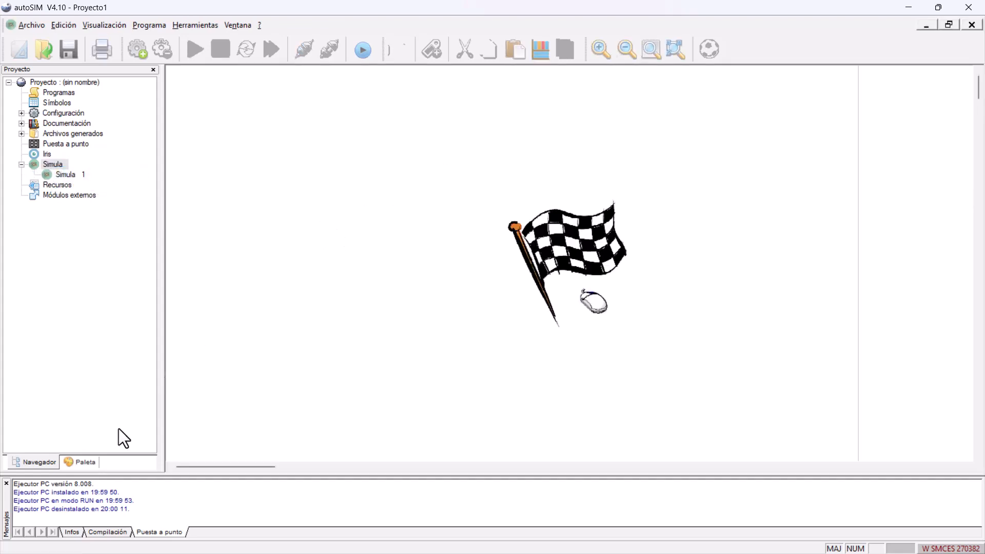
Step: Place a pneumatic air service unit with pressure gauge in the lower-left area of the schematic
{"action": "left_click", "coordinate": [81, 463]}
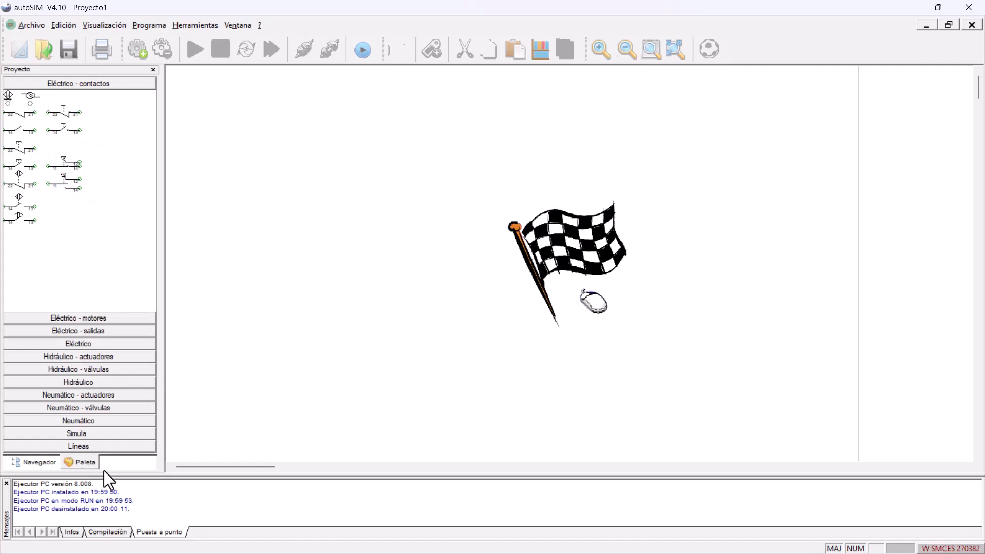
{"action": "left_click", "coordinate": [90, 421]}
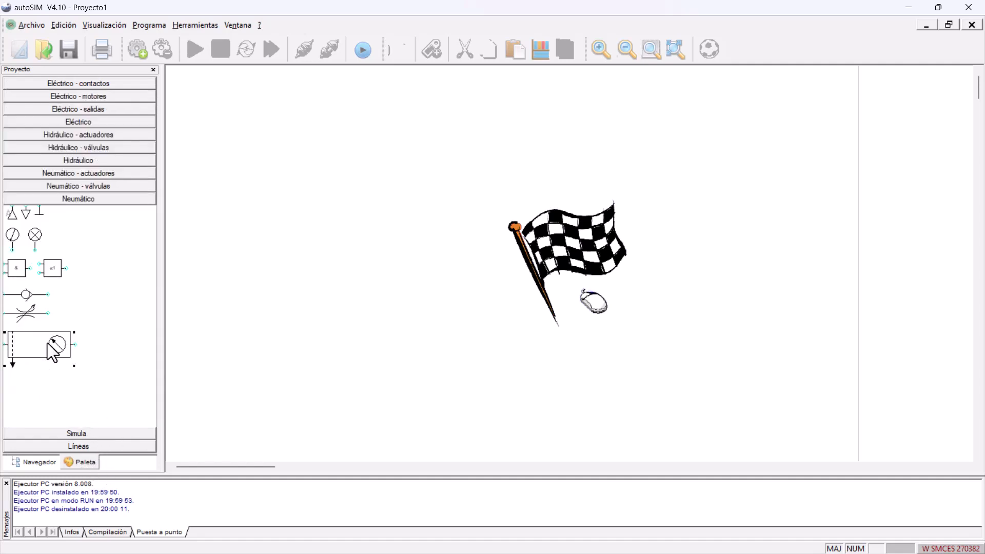
{"action": "left_click_drag", "start_coordinate": [83, 355], "coordinate": [298, 301]}
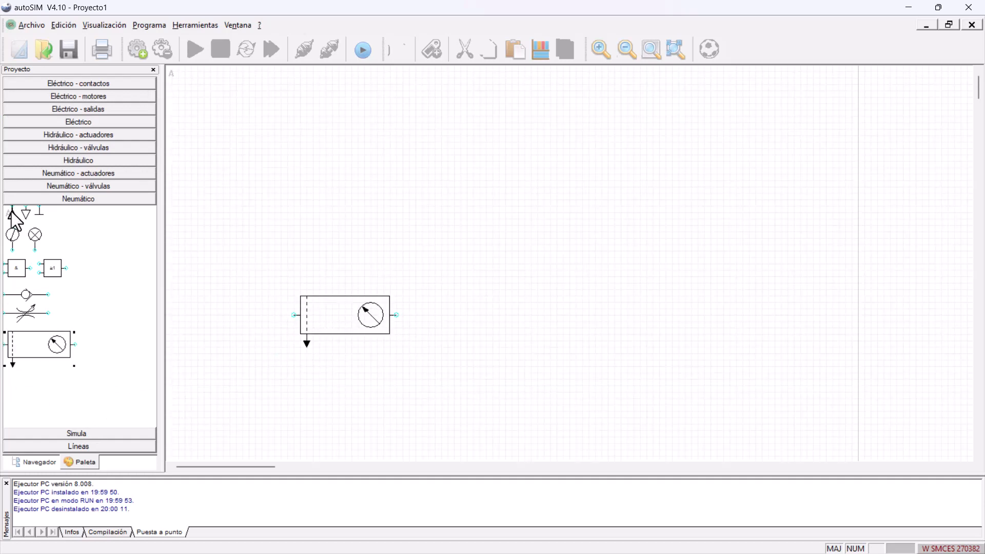
Step: Add a pneumatic pressure source, rotate it 90°, and attach it to the service unit's inlet
{"action": "left_click_drag", "start_coordinate": [12, 215], "coordinate": [268, 330]}
{"action": "right_click", "coordinate": [272, 336]}
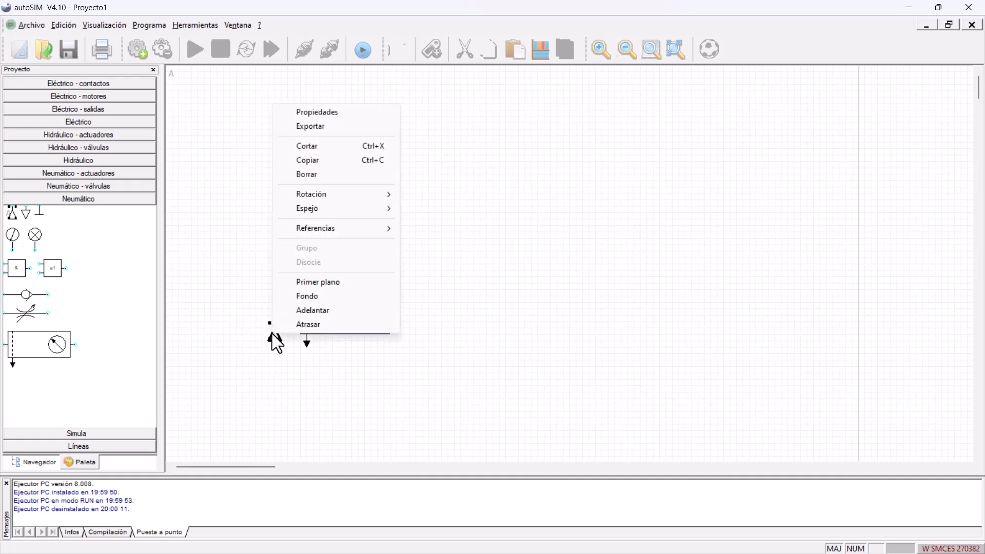
{"action": "mouse_move", "coordinate": [371, 195]}
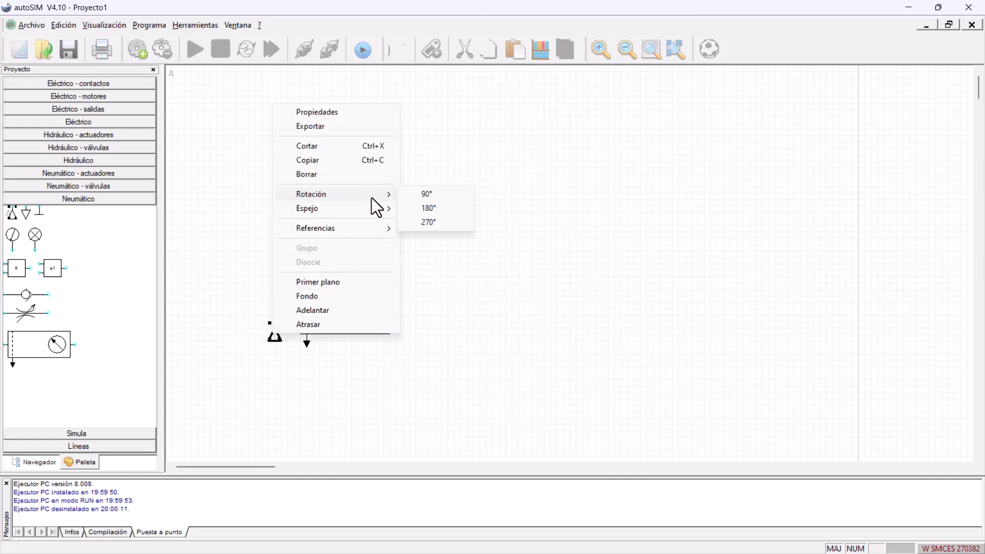
{"action": "left_click", "coordinate": [409, 193]}
{"action": "left_click_drag", "start_coordinate": [269, 330], "coordinate": [277, 315]}
Step: Set the pressure source's output pressure unit to bar
{"action": "double_click", "coordinate": [277, 314]}
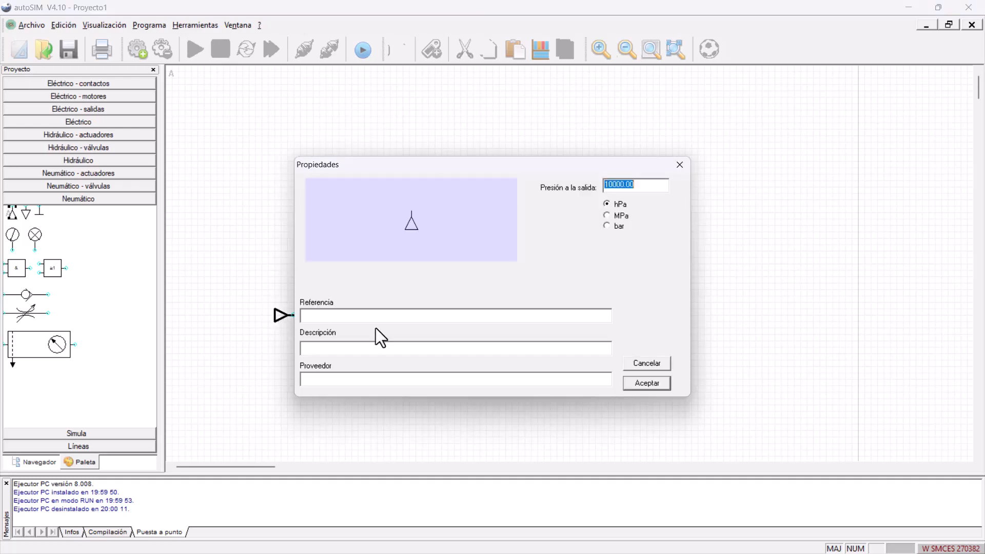
{"action": "left_click", "coordinate": [609, 228]}
{"action": "left_click", "coordinate": [636, 383]}
Step: Configure the service unit's adjustment pressure in Bar
{"action": "double_click", "coordinate": [376, 321]}
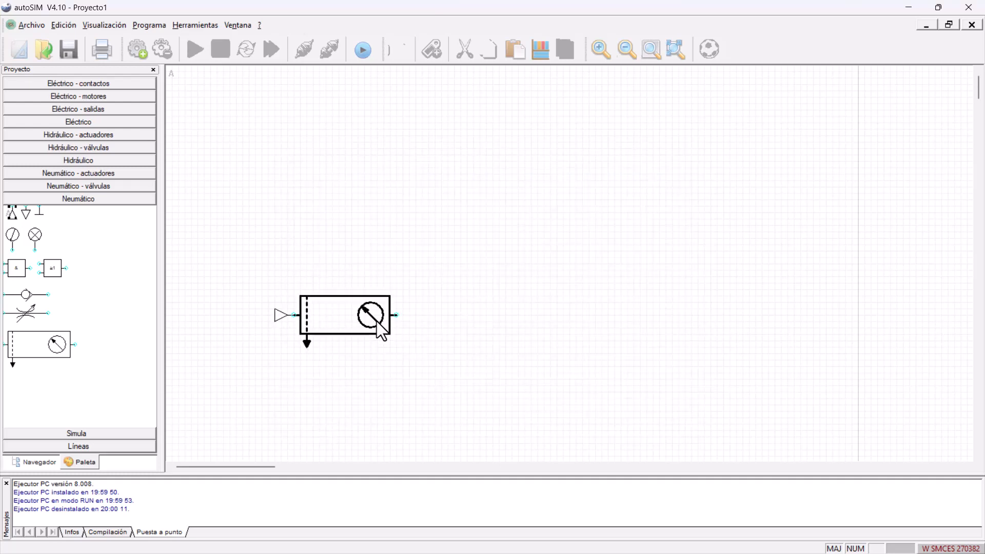
{"action": "left_click", "coordinate": [669, 255]}
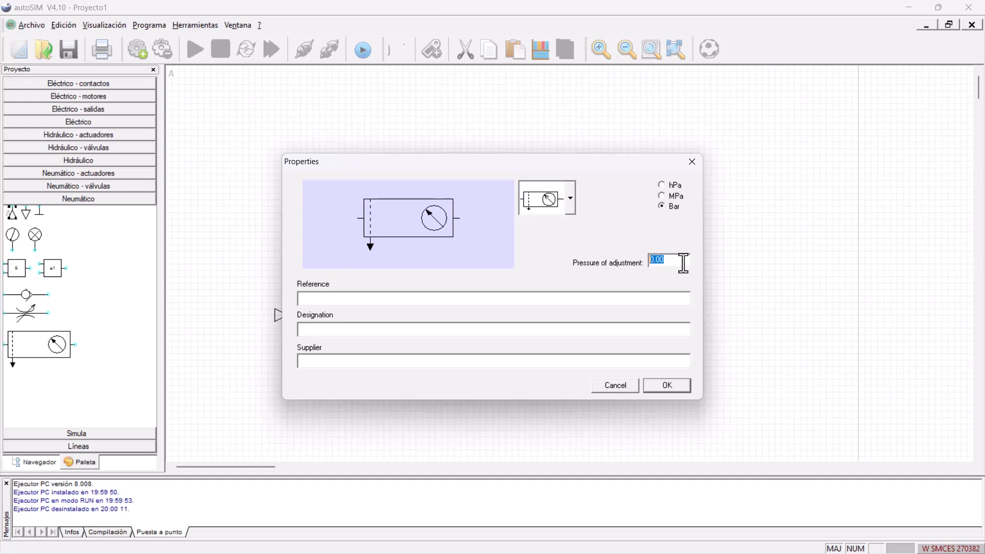
{"action": "key", "text": "Return"}
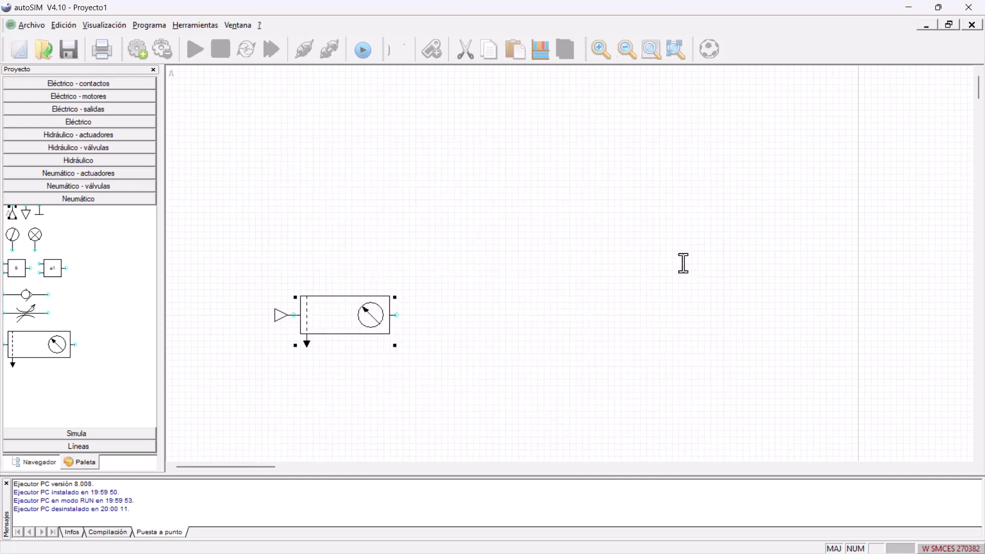
{"action": "left_click", "coordinate": [406, 237]}
Step: Place a 5/2 pneumatic valve above and to the right of the service unit, and a 3/2 valve below it
{"action": "left_click", "coordinate": [99, 187]}
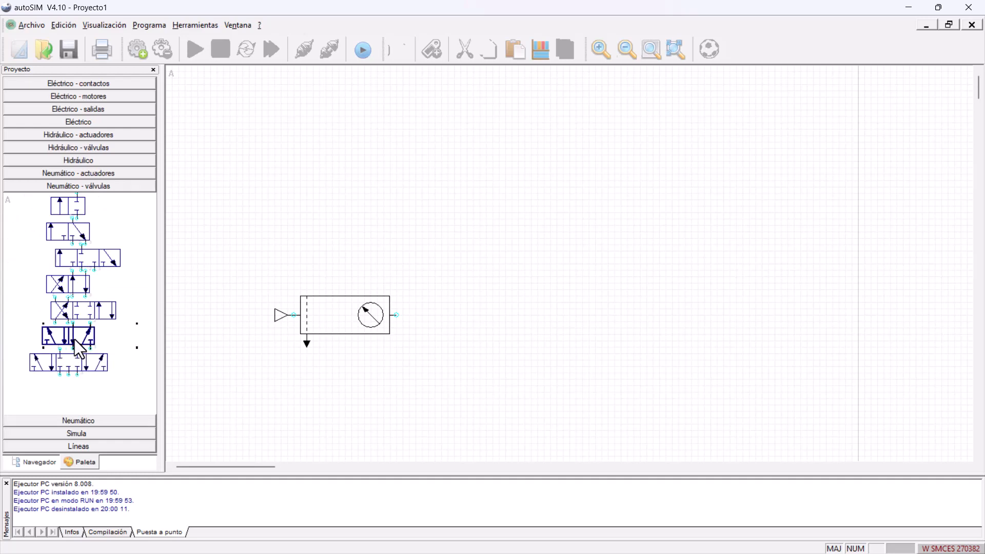
{"action": "mouse_move", "coordinate": [74, 338]}
{"action": "left_mouse_down"}
{"action": "mouse_move", "coordinate": [268, 346]}
{"action": "mouse_move", "coordinate": [472, 272]}
{"action": "mouse_move", "coordinate": [486, 255]}
{"action": "mouse_move", "coordinate": [443, 235]}
{"action": "mouse_move", "coordinate": [451, 203]}
{"action": "left_mouse_up"}
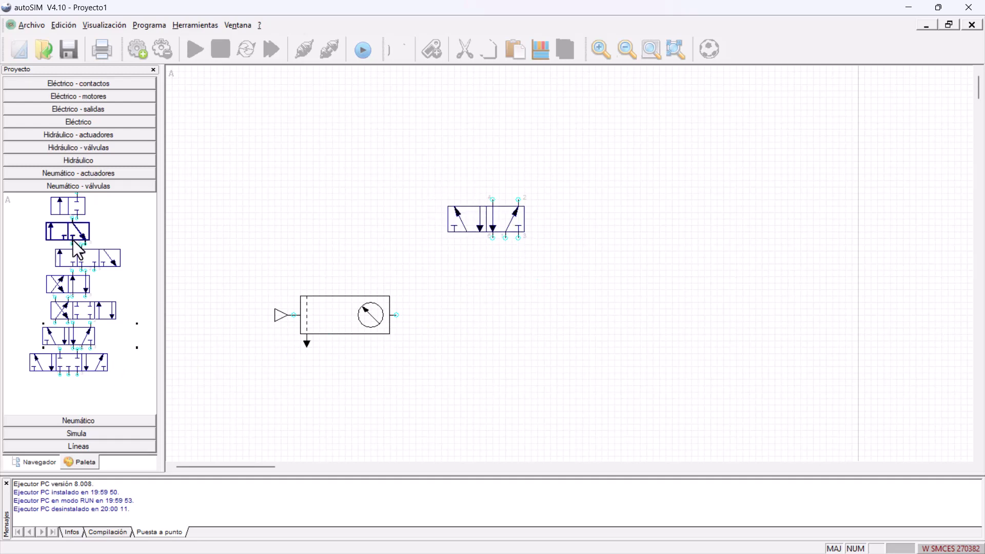
{"action": "left_click_drag", "start_coordinate": [76, 250], "coordinate": [429, 264]}
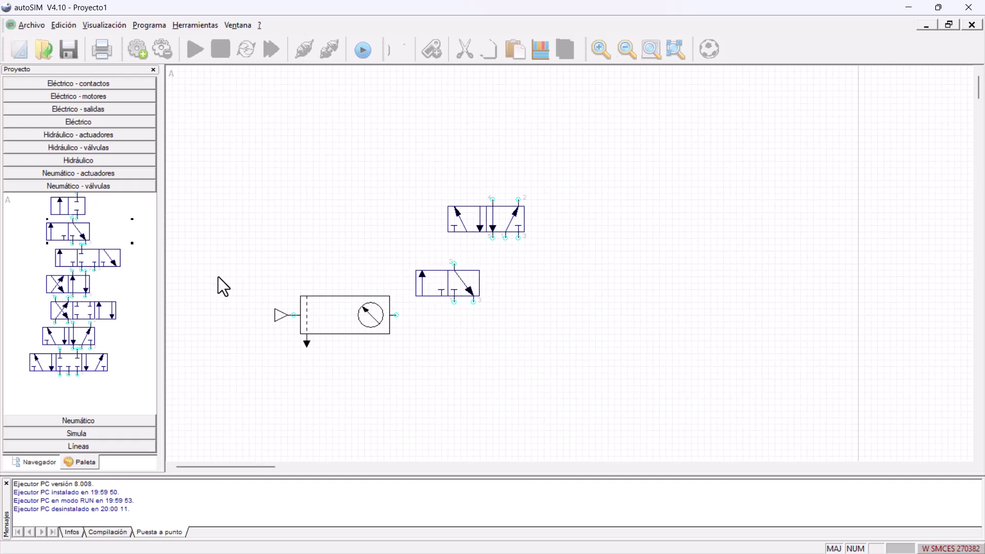
Step: Spread out the layout by shifting the service unit and 3/2 valve left and the 5/2 valve slightly up
{"action": "left_click_drag", "start_coordinate": [336, 313], "coordinate": [305, 341]}
{"action": "left_click_drag", "start_coordinate": [444, 293], "coordinate": [421, 277]}
{"action": "left_click_drag", "start_coordinate": [483, 225], "coordinate": [475, 205]}
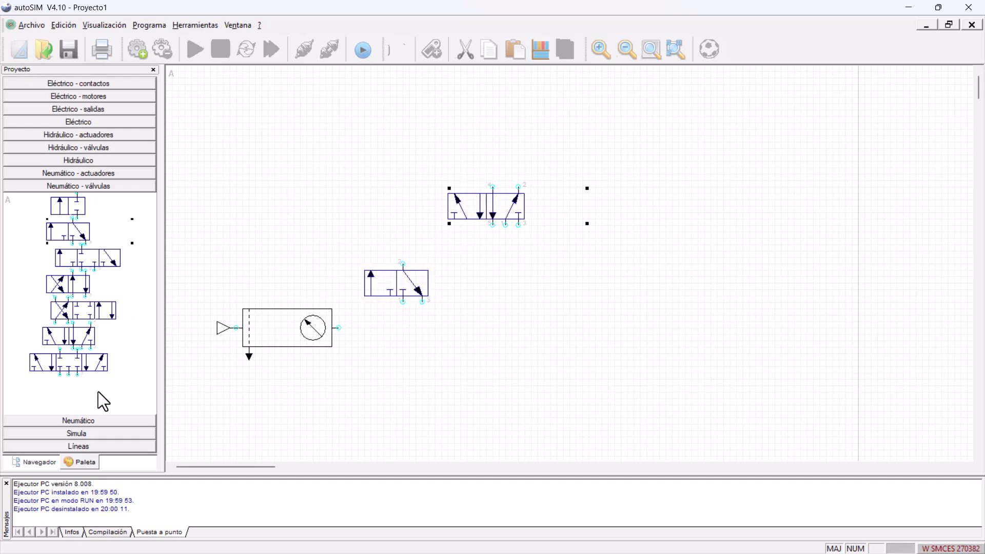
Step: Place a double-acting pneumatic cylinder above the 5/2 valve and turn off its displayed details
{"action": "left_click", "coordinate": [80, 173]}
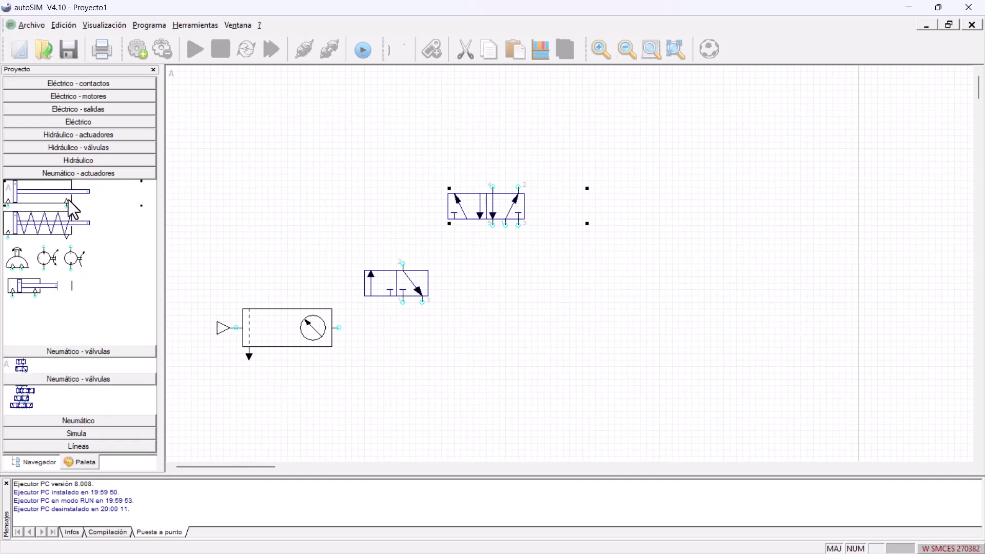
{"action": "left_click_drag", "start_coordinate": [68, 199], "coordinate": [449, 75]}
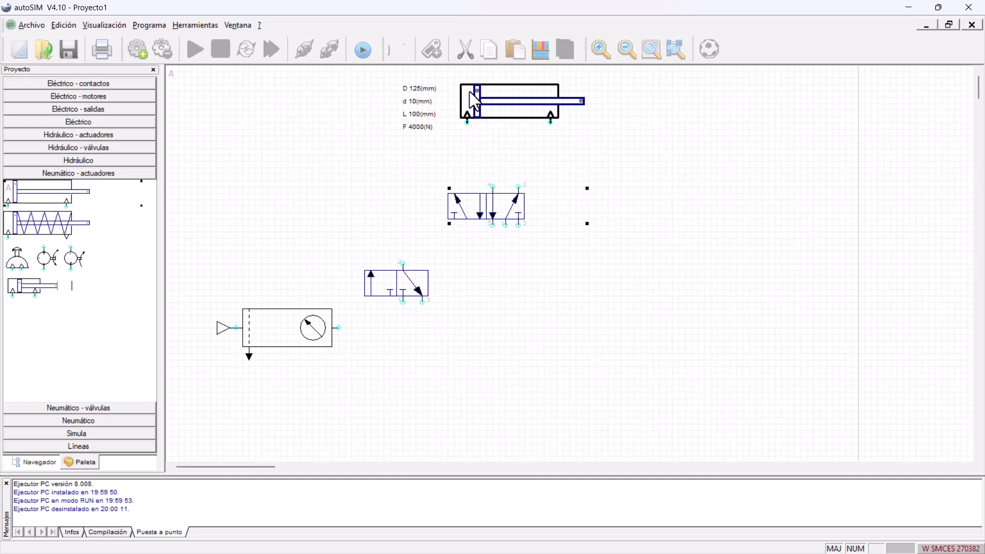
{"action": "double_click", "coordinate": [527, 114]}
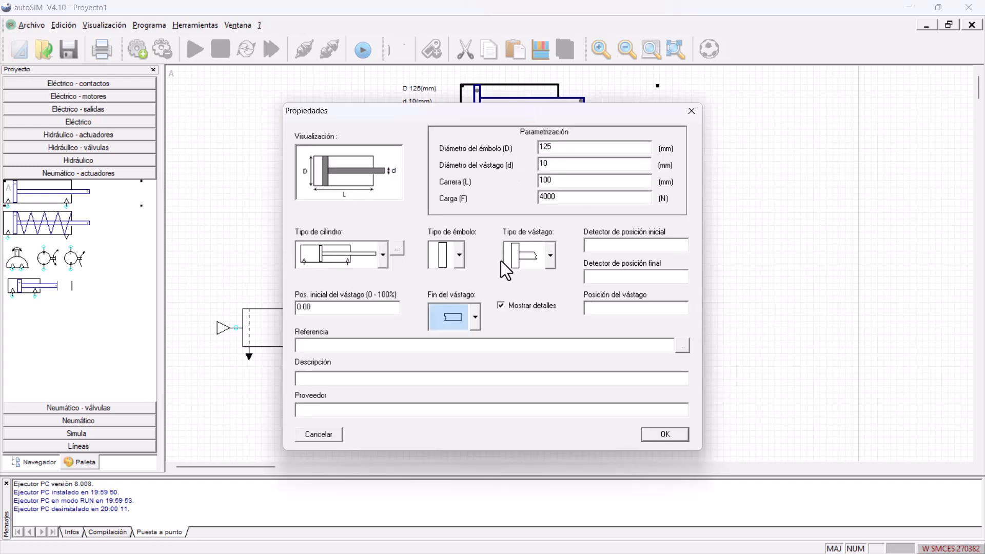
{"action": "left_click", "coordinate": [502, 306]}
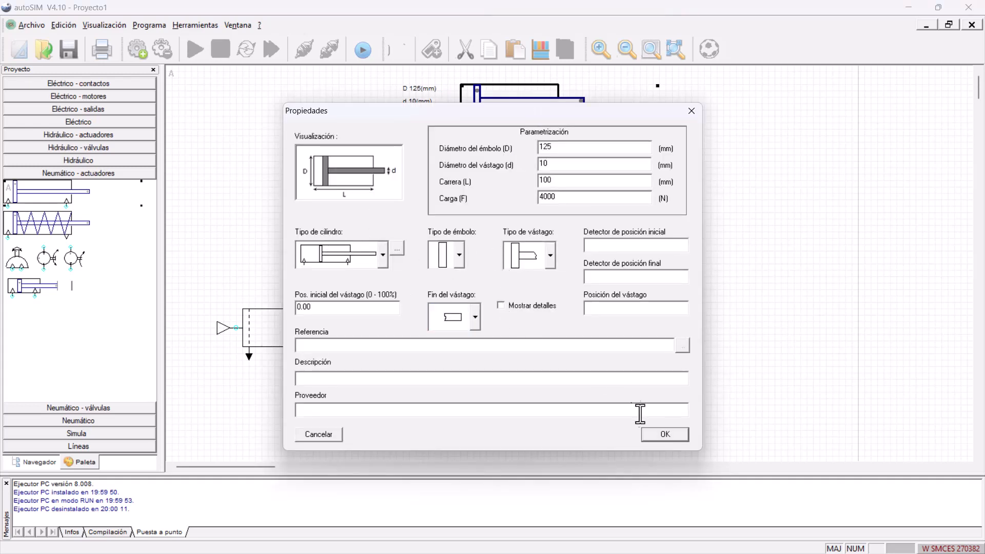
{"action": "left_click", "coordinate": [661, 438]}
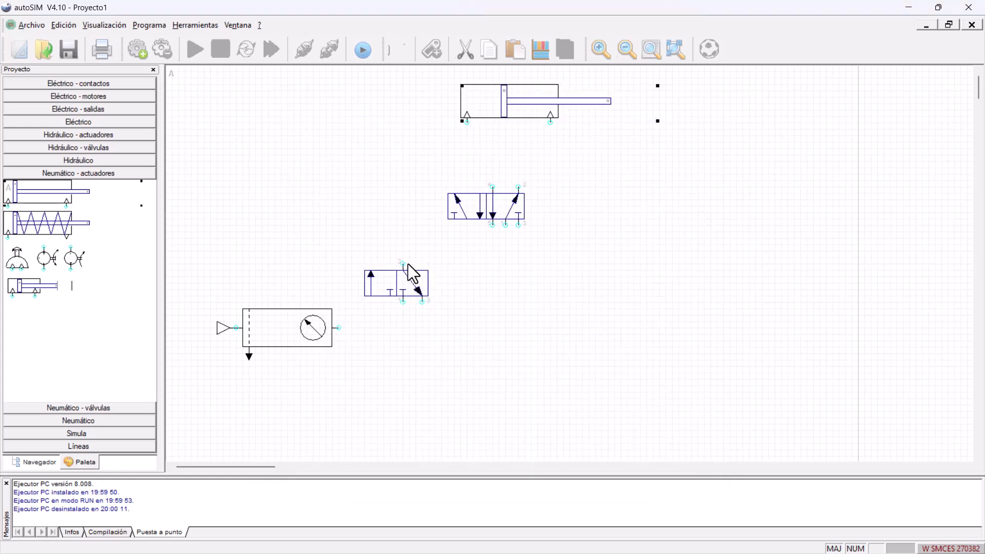
Step: Configure the 3/2 valve with a manual push actuator on its left side and a spring return on its right
{"action": "mouse_move", "coordinate": [404, 236]}
{"action": "left_mouse_down"}
{"action": "mouse_move", "coordinate": [405, 218]}
{"action": "mouse_move", "coordinate": [448, 210]}
{"action": "left_mouse_up"}
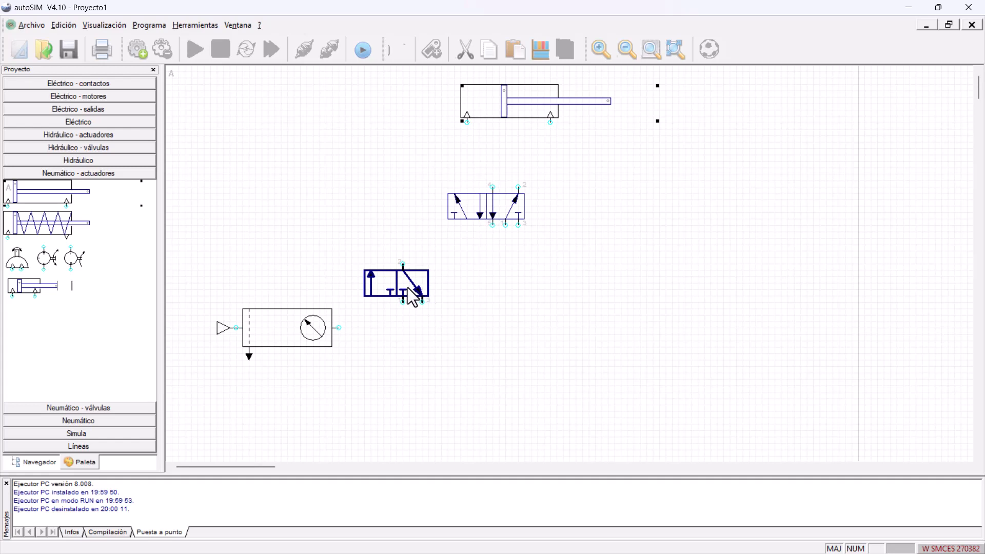
{"action": "double_click", "coordinate": [410, 288]}
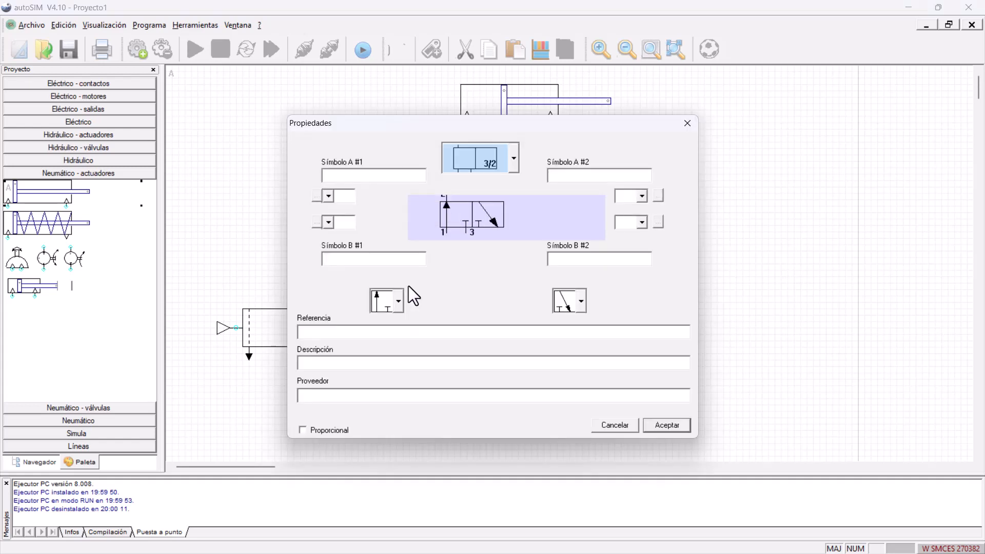
{"action": "left_click", "coordinate": [329, 196]}
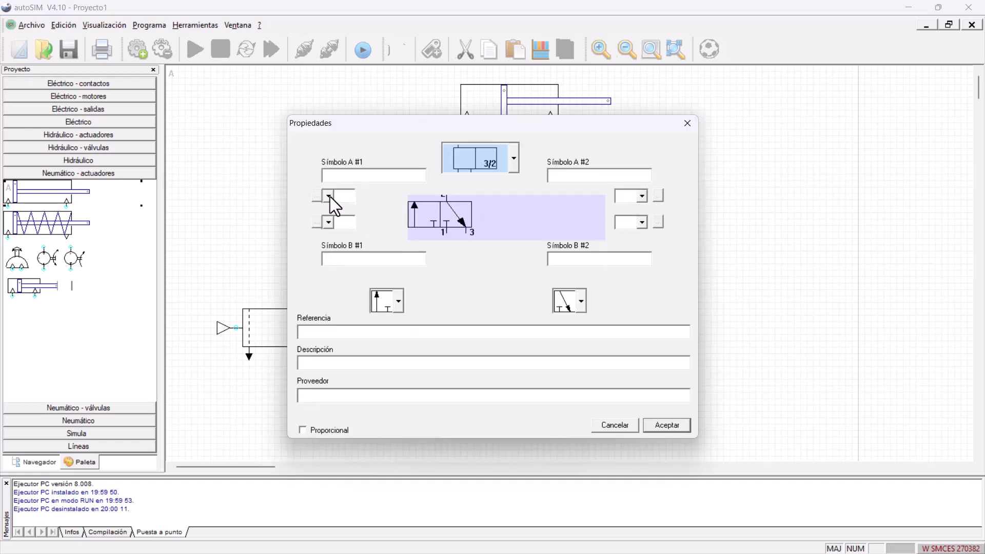
{"action": "left_click", "coordinate": [329, 196]}
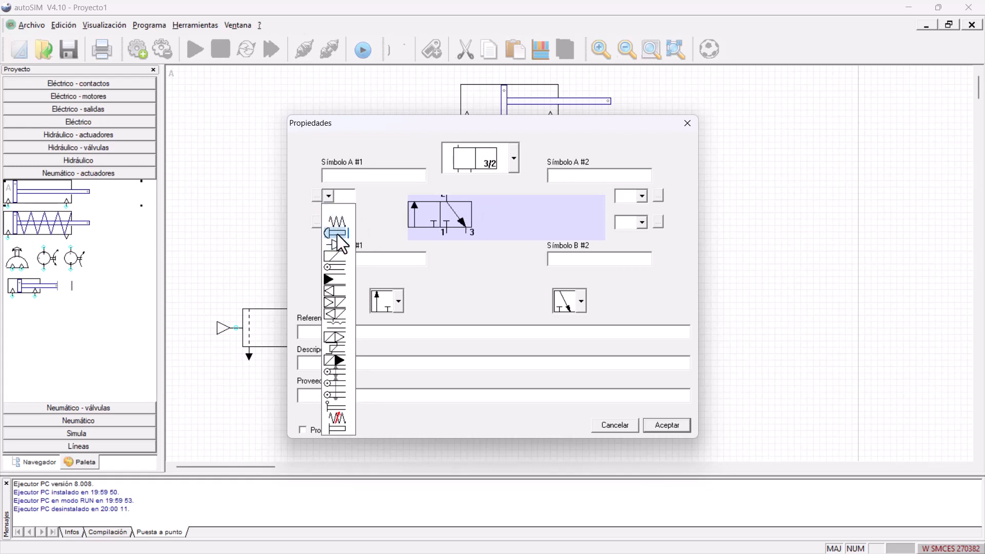
{"action": "left_click", "coordinate": [340, 429]}
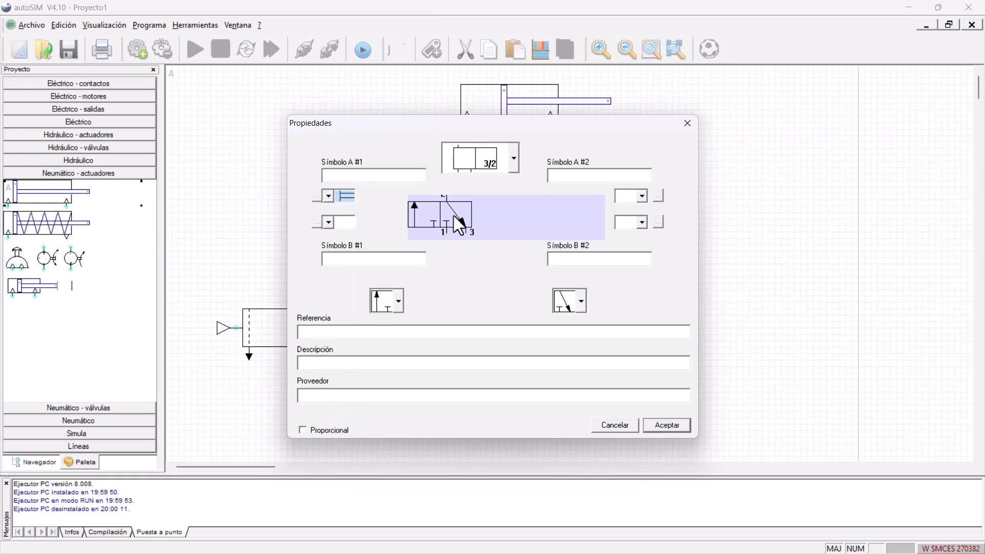
{"action": "left_click", "coordinate": [642, 196]}
{"action": "left_click", "coordinate": [637, 223]}
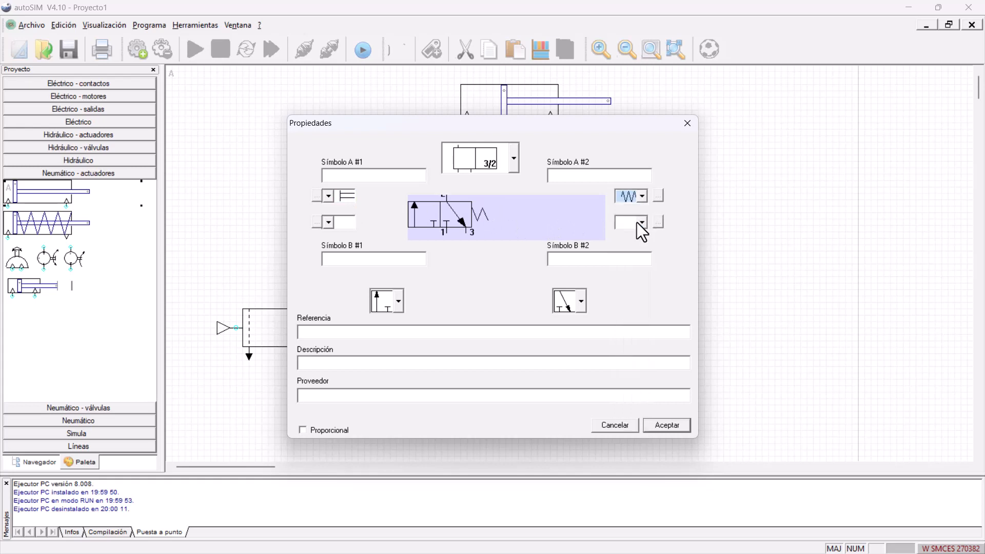
{"action": "left_click", "coordinate": [667, 425]}
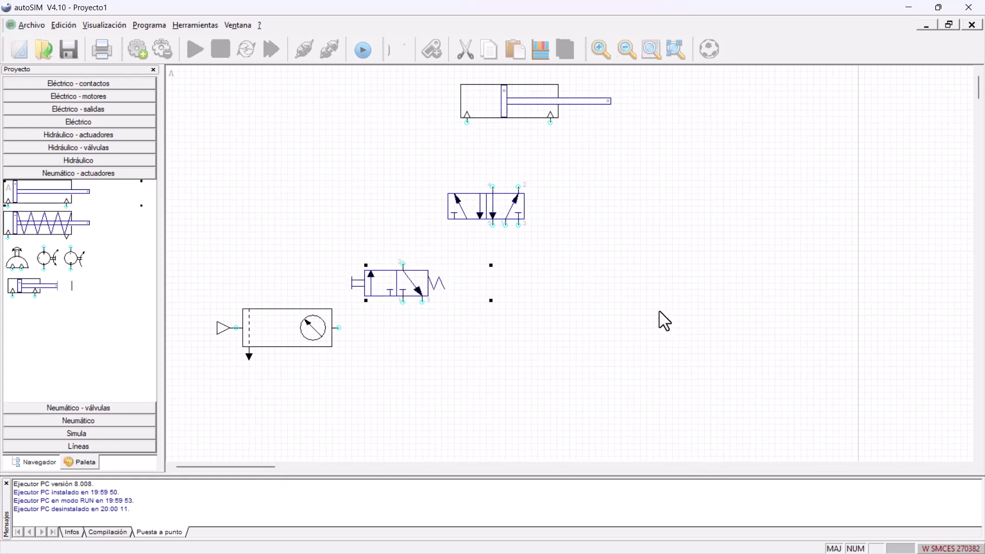
Step: Duplicate the configured 3/2 valve and place the copy to its right at the same height
{"action": "key", "text": "ctrl+v"}
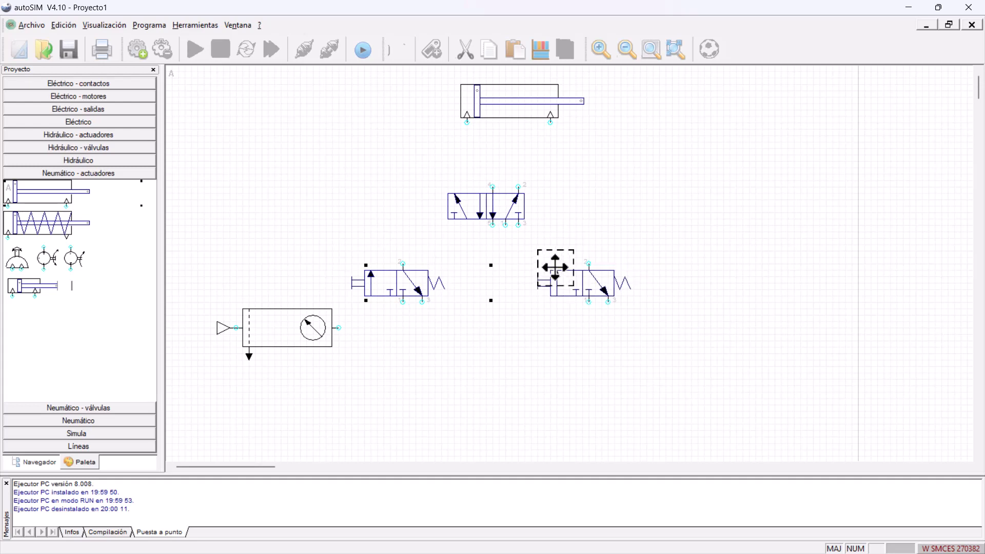
{"action": "left_click", "coordinate": [555, 267]}
{"action": "left_click", "coordinate": [634, 230]}
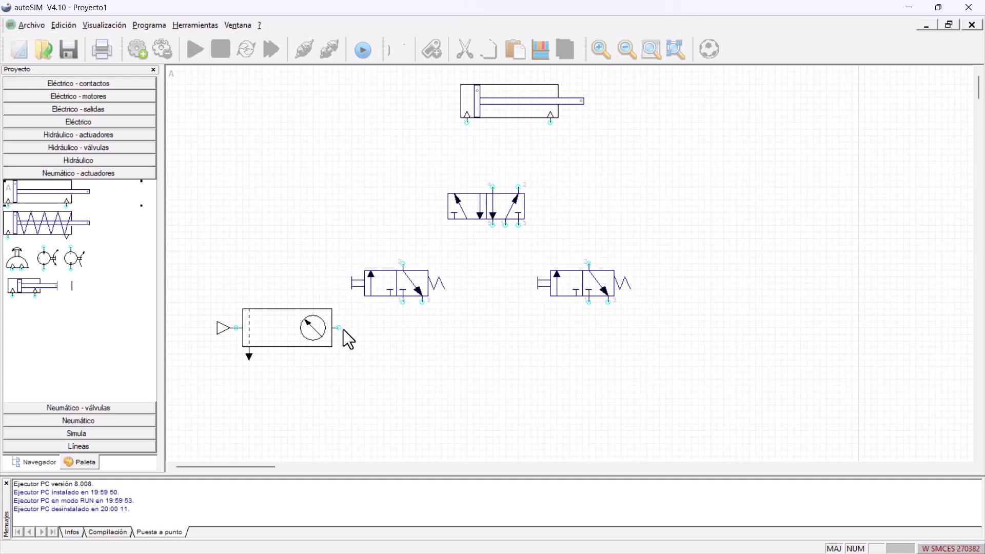
Step: Connect the service unit's outlet to supply port 1 of both 3/2 valves with a shared pressure line
{"action": "mouse_move", "coordinate": [339, 327]}
{"action": "left_mouse_down"}
{"action": "mouse_move", "coordinate": [398, 325]}
{"action": "mouse_move", "coordinate": [402, 302]}
{"action": "left_mouse_up"}
{"action": "mouse_move", "coordinate": [589, 302]}
{"action": "left_mouse_down"}
{"action": "mouse_move", "coordinate": [594, 333]}
{"action": "mouse_move", "coordinate": [403, 327]}
{"action": "left_mouse_up"}
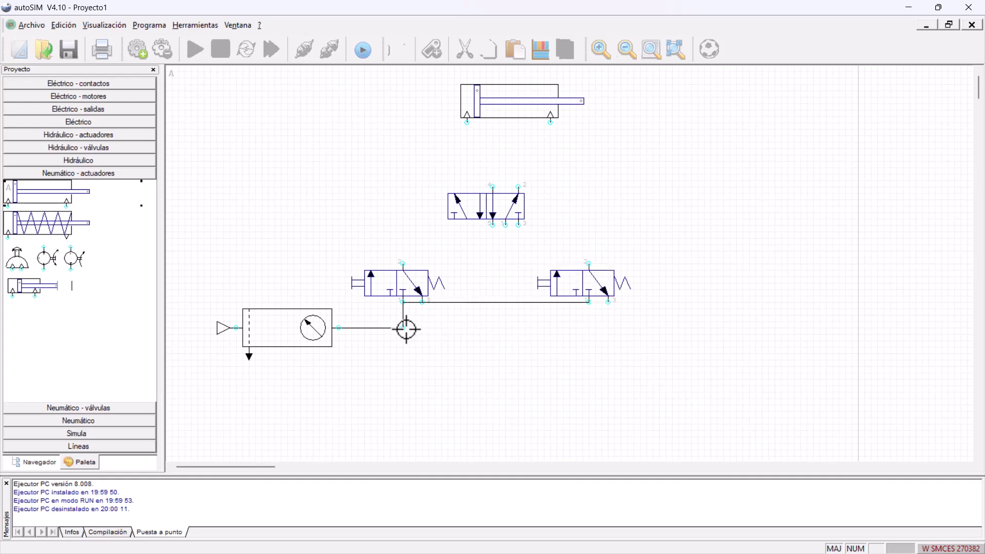
{"action": "mouse_move", "coordinate": [572, 332]}
{"action": "left_mouse_down"}
{"action": "mouse_move", "coordinate": [586, 329]}
{"action": "mouse_move", "coordinate": [403, 328]}
{"action": "left_mouse_up"}
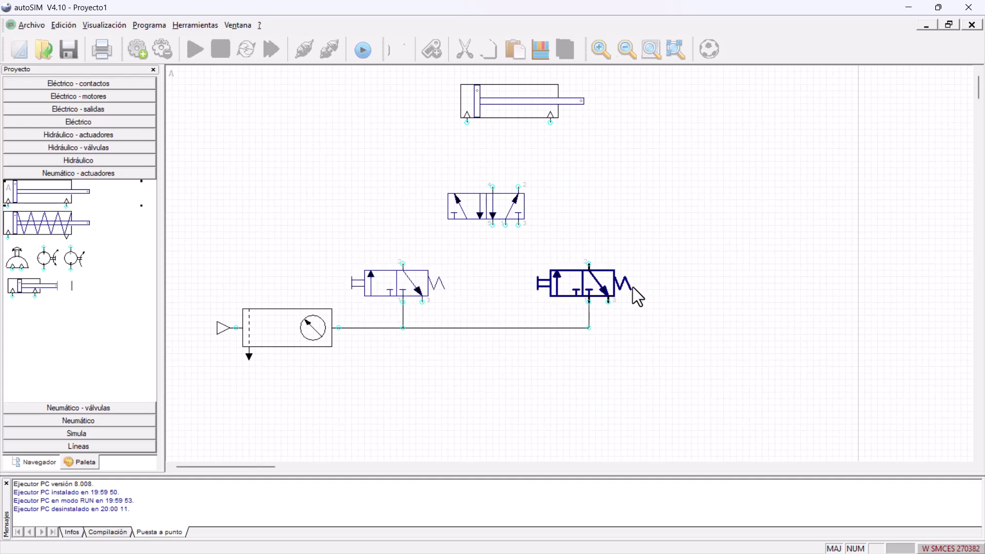
Step: Attach a pneumatic exhaust symbol to port 3 of each 3/2 valve
{"action": "left_click", "coordinate": [87, 408]}
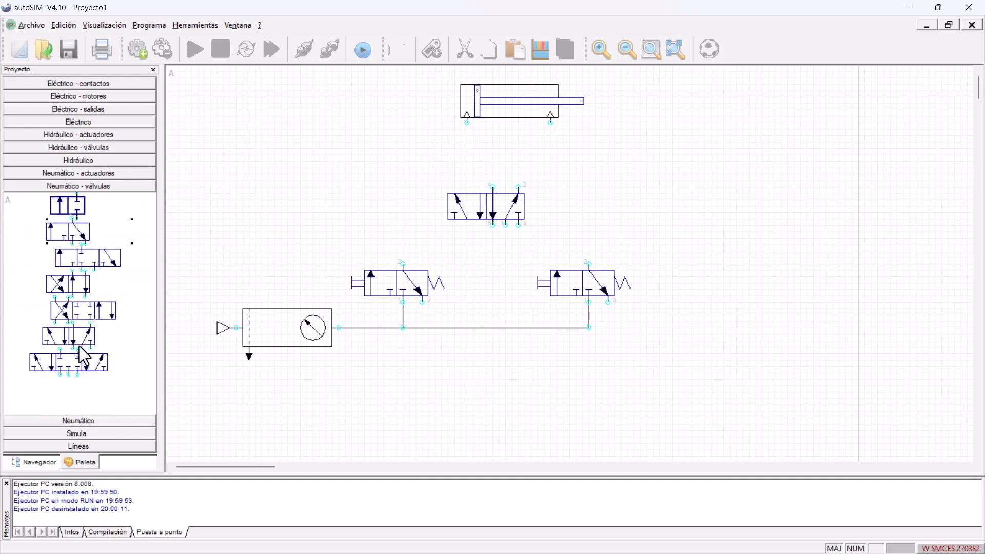
{"action": "left_click", "coordinate": [90, 421]}
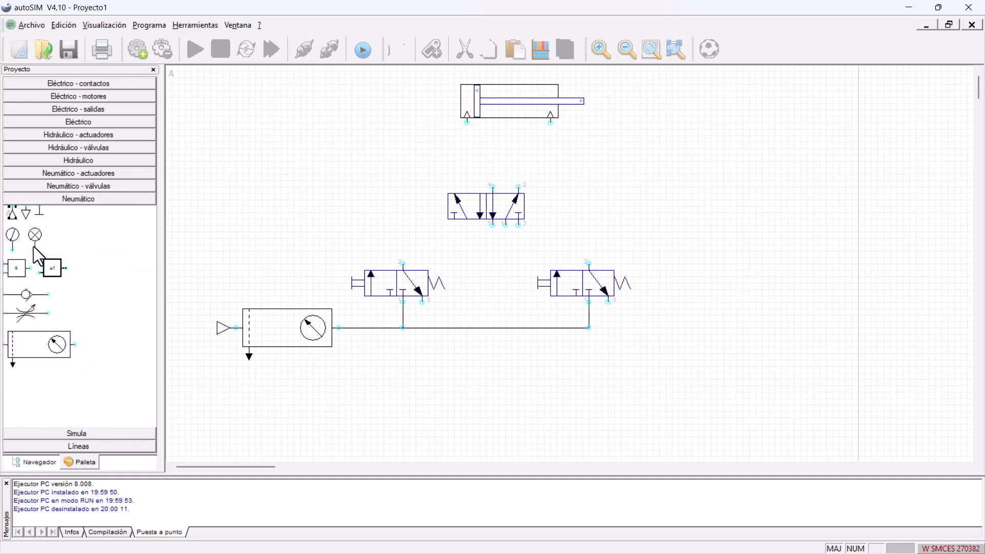
{"action": "left_click_drag", "start_coordinate": [26, 212], "coordinate": [419, 309]}
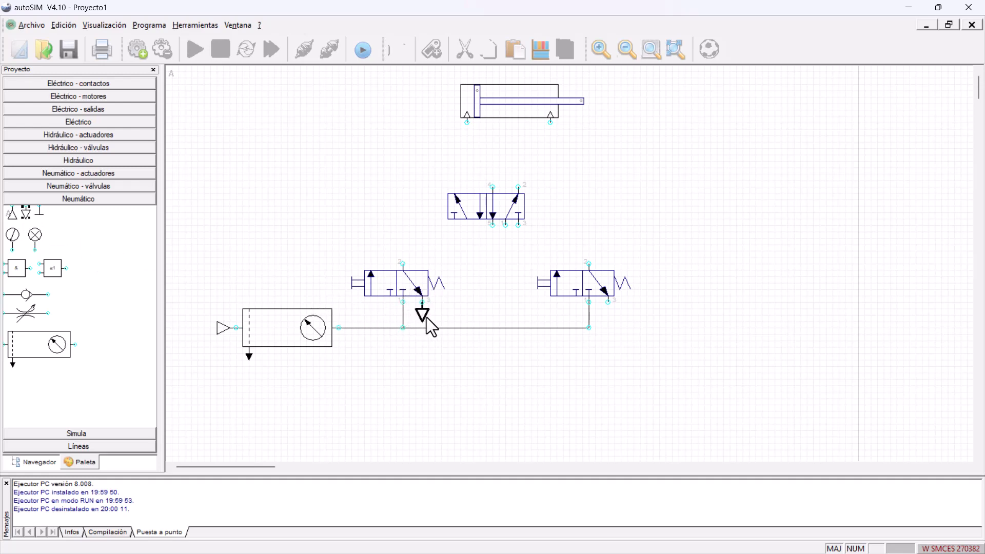
{"action": "left_click_drag", "start_coordinate": [512, 310], "coordinate": [608, 309]}
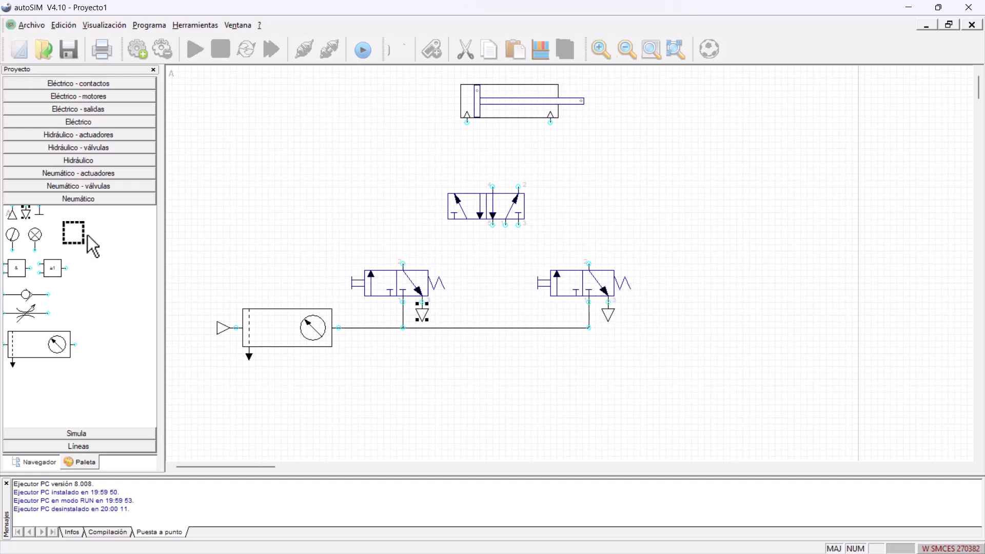
{"action": "left_click", "coordinate": [466, 303]}
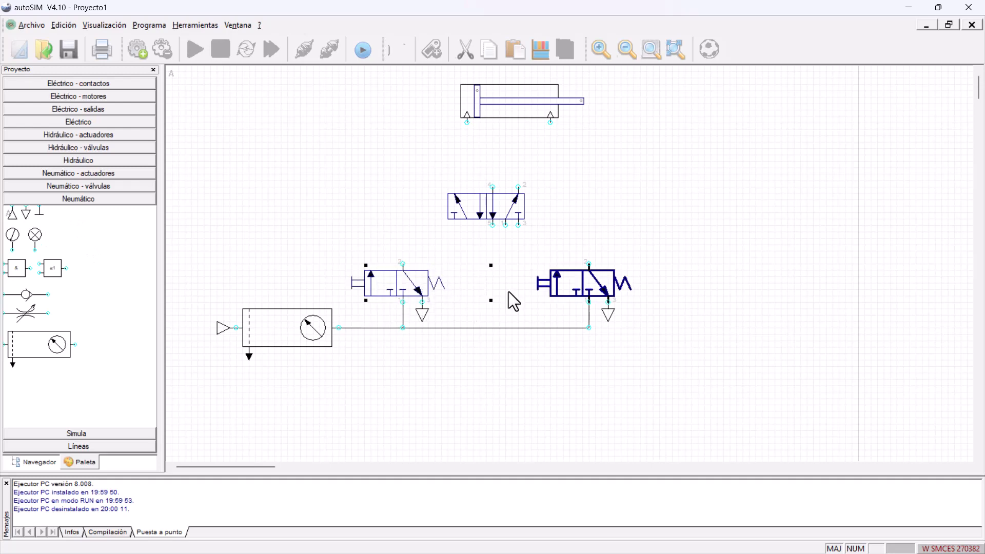
{"action": "left_click", "coordinate": [483, 387]}
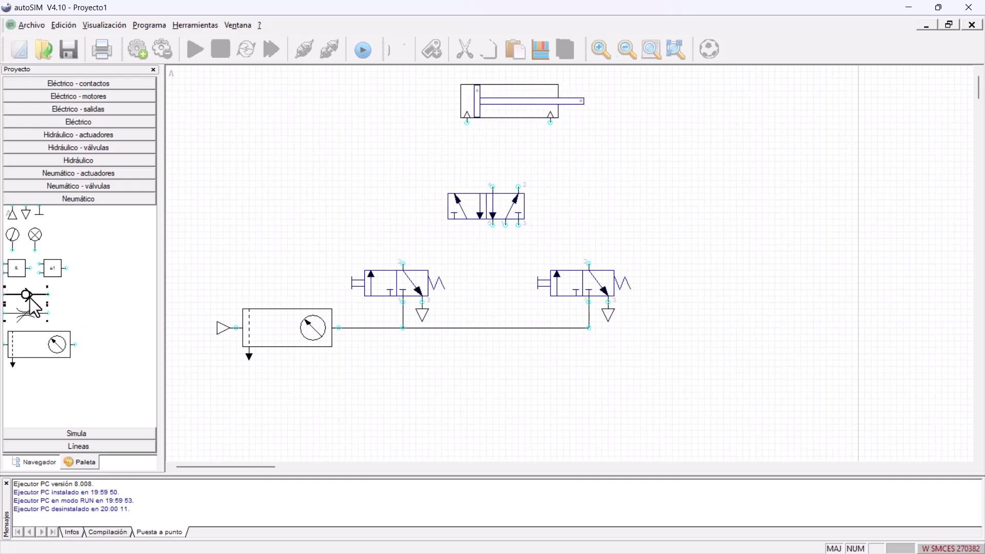
Step: Place the check valve and adjustable throttle pair left of the 5/2 valve and switch the check valve to its small symbol variant
{"action": "left_click_drag", "start_coordinate": [36, 300], "coordinate": [292, 179]}
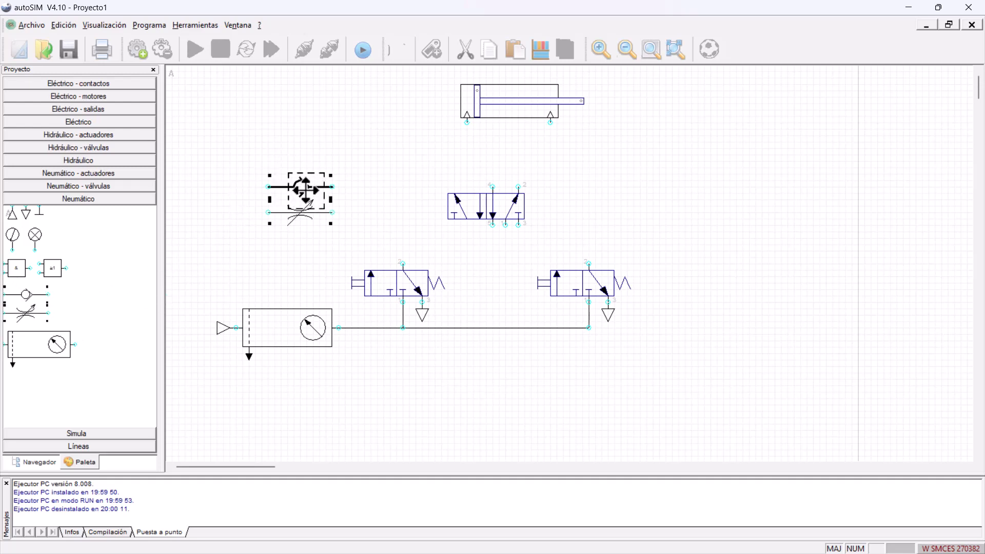
{"action": "double_click", "coordinate": [306, 191]}
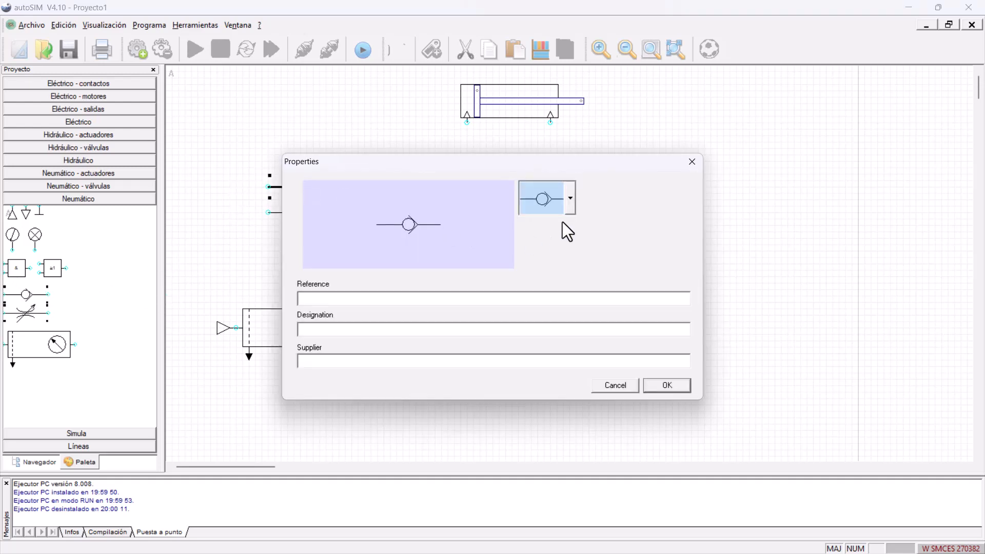
{"action": "left_click", "coordinate": [571, 199]}
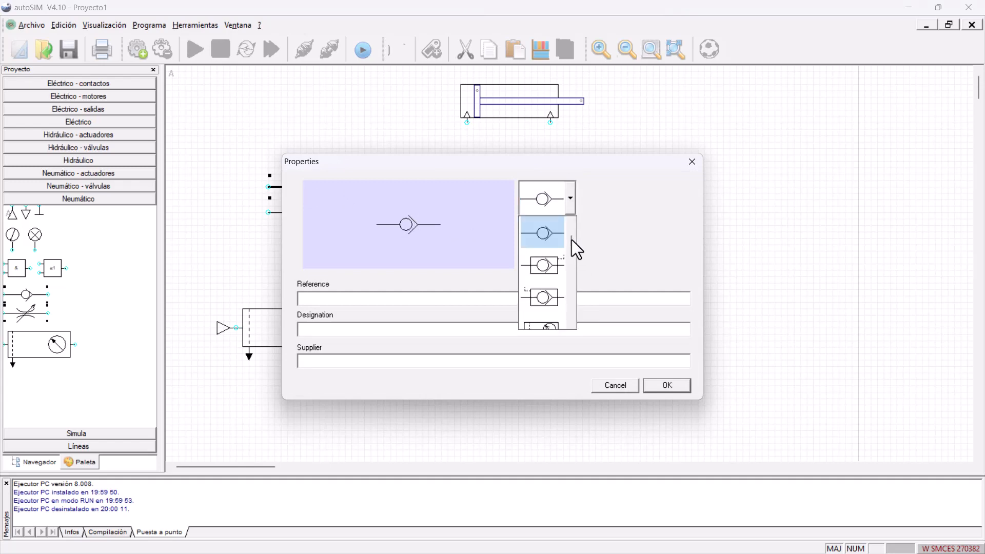
{"action": "left_click_drag", "start_coordinate": [571, 239], "coordinate": [562, 300]}
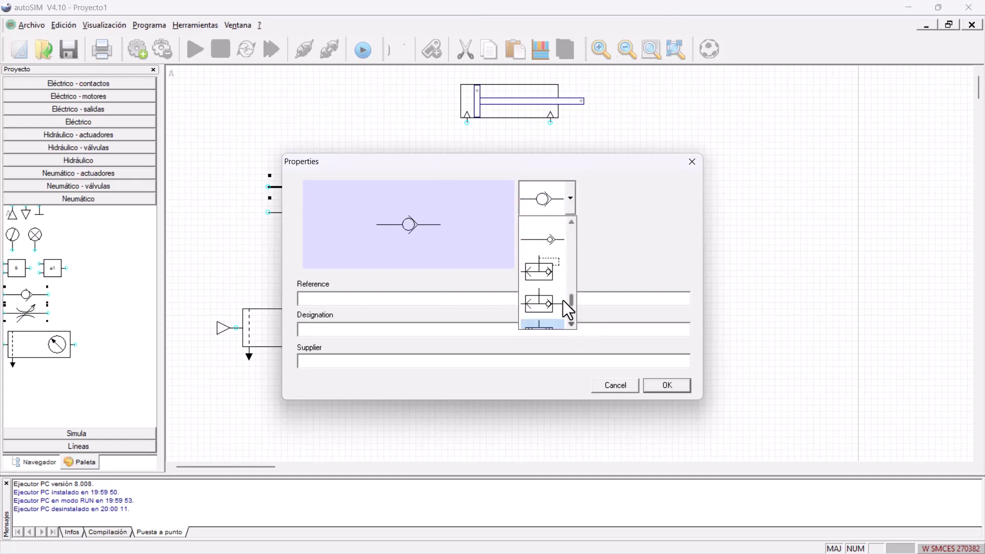
{"action": "scroll", "coordinate": [562, 301], "scroll_direction": "up", "scroll_amount": 2}
{"action": "left_click", "coordinate": [550, 308]}
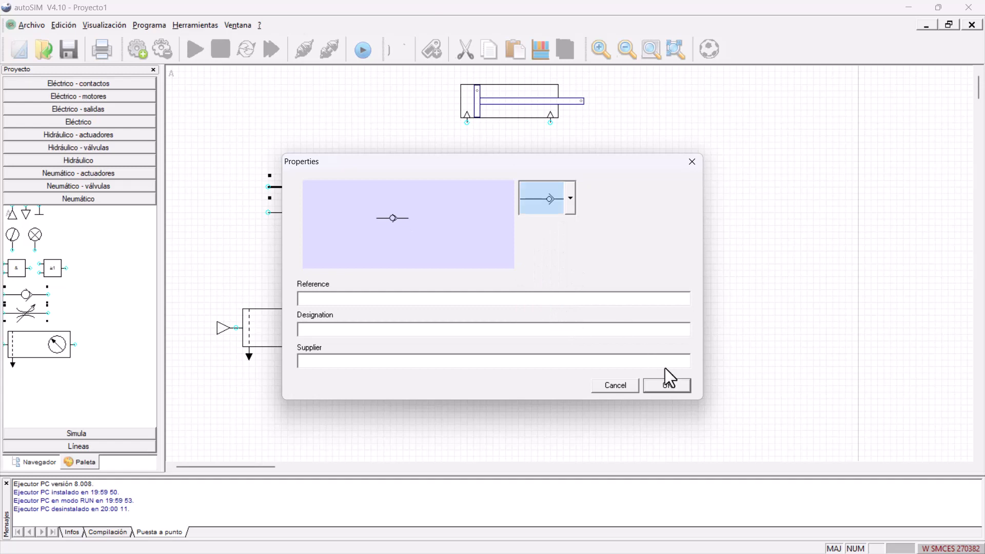
{"action": "left_click", "coordinate": [673, 385]}
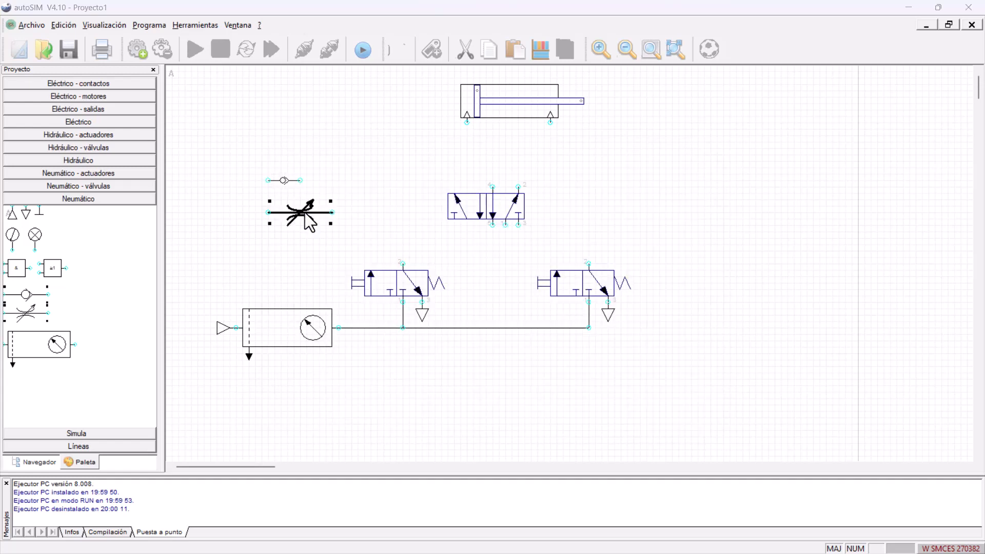
Step: Switch the adjustable throttle to its small symbol variant and set its percentage of opening to 80
{"action": "double_click", "coordinate": [305, 215]}
{"action": "left_click", "coordinate": [573, 208]}
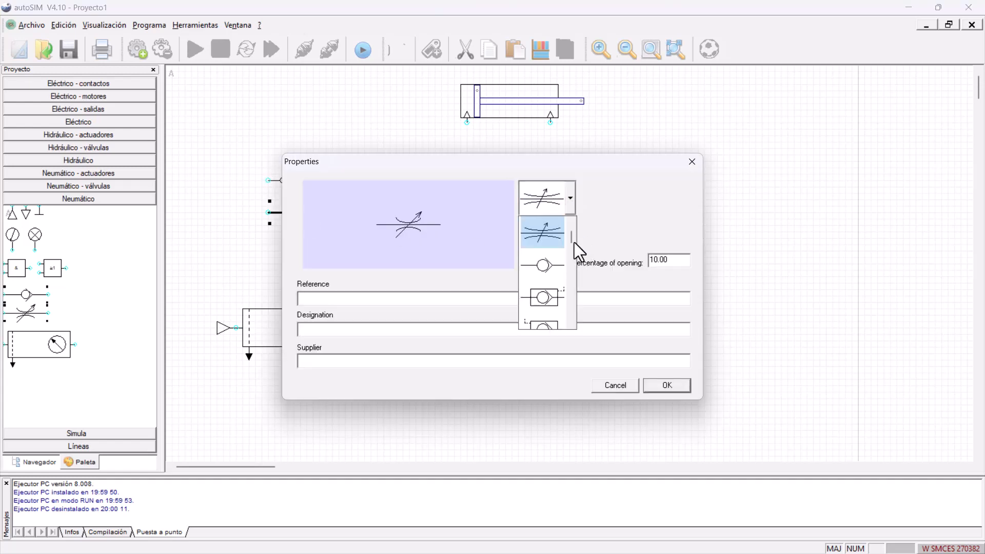
{"action": "left_click_drag", "start_coordinate": [574, 242], "coordinate": [576, 303]}
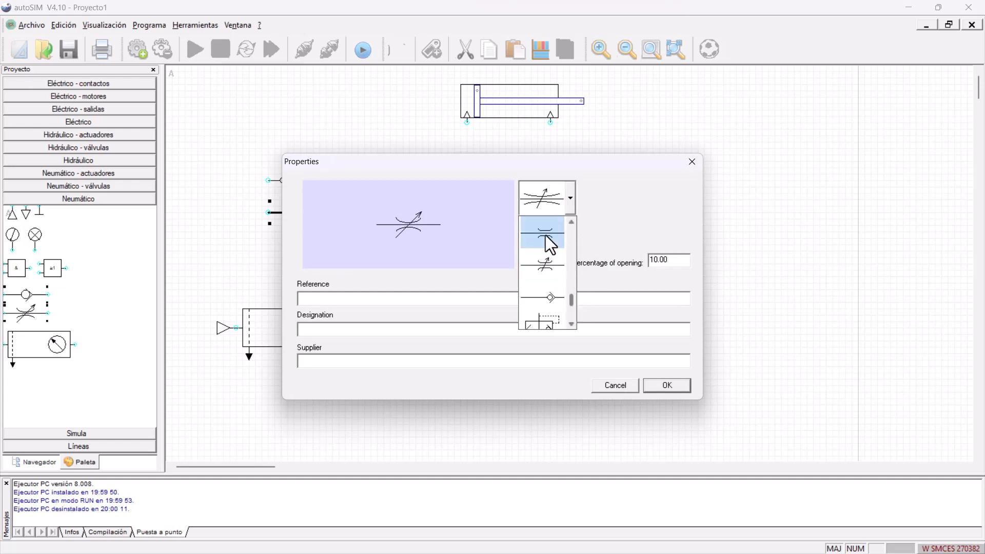
{"action": "left_click", "coordinate": [550, 262]}
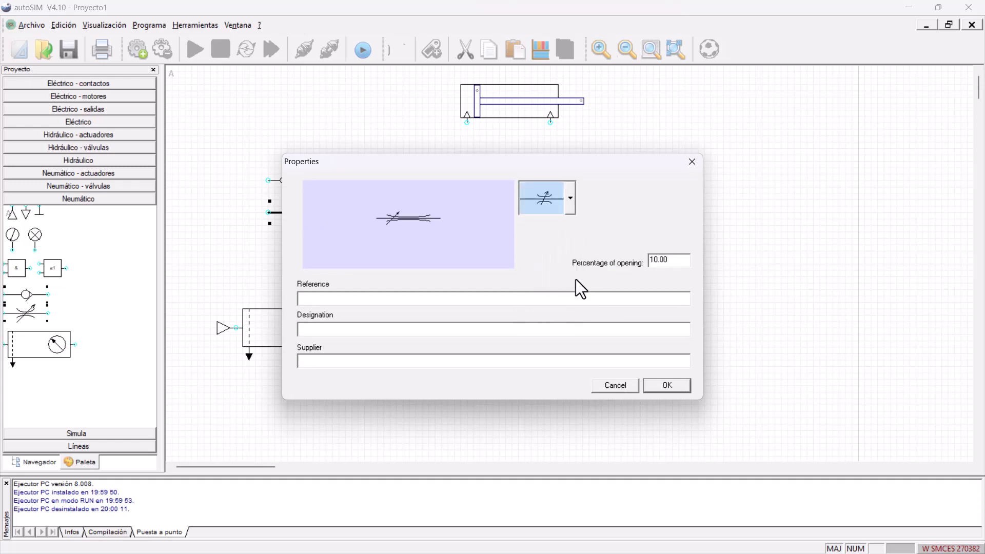
{"action": "double_click", "coordinate": [657, 260]}
{"action": "type", "text": "50"}
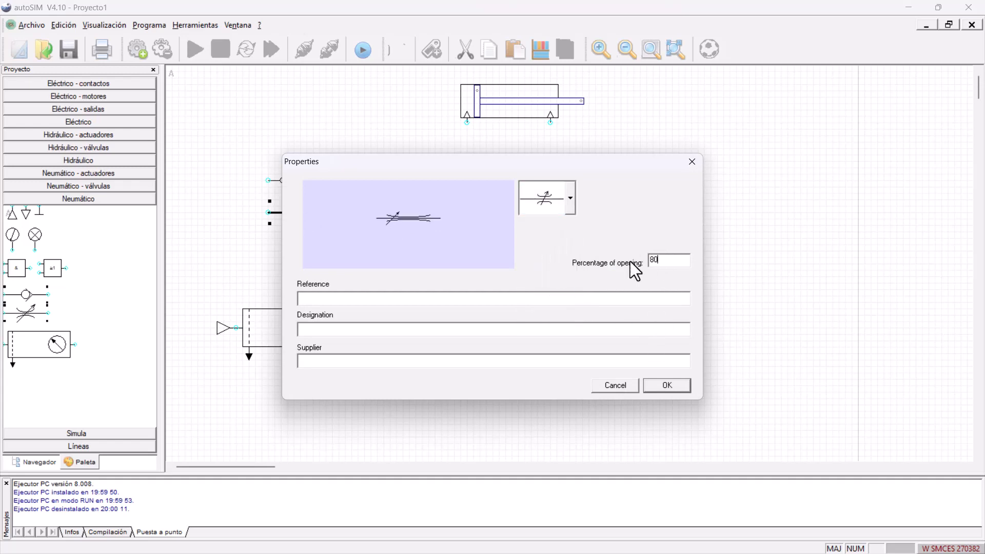
{"action": "key", "text": "Return"}
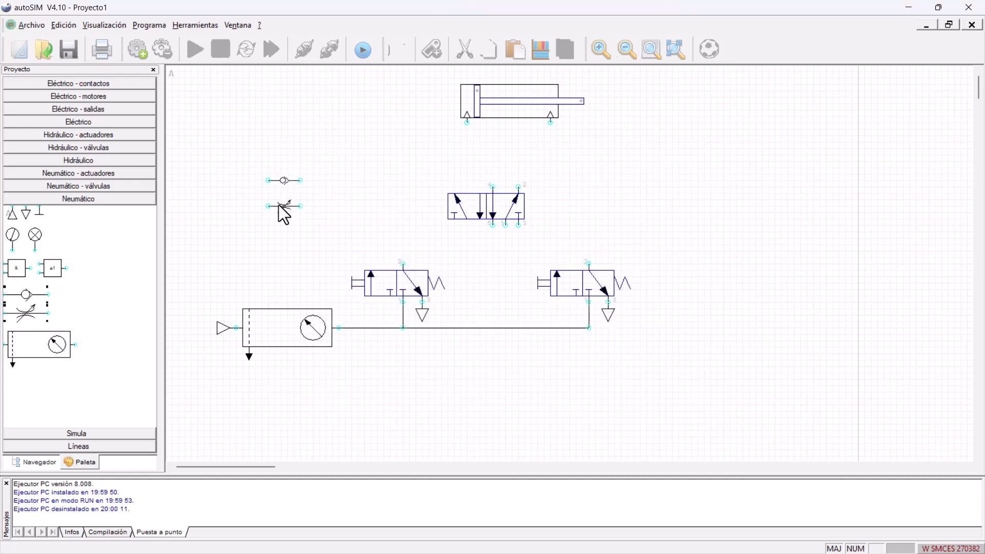
Step: Move the throttle up close beneath the check valve and rotate both symbols together by 90°
{"action": "left_click", "coordinate": [285, 206]}
{"action": "left_click_drag", "start_coordinate": [285, 206], "coordinate": [247, 171]}
{"action": "right_click", "coordinate": [290, 182]}
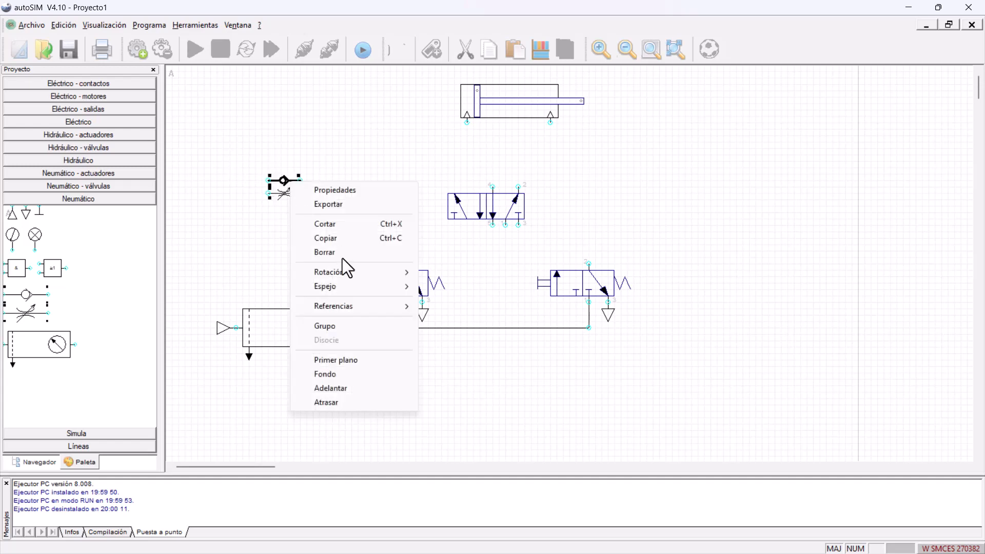
{"action": "mouse_move", "coordinate": [377, 275]}
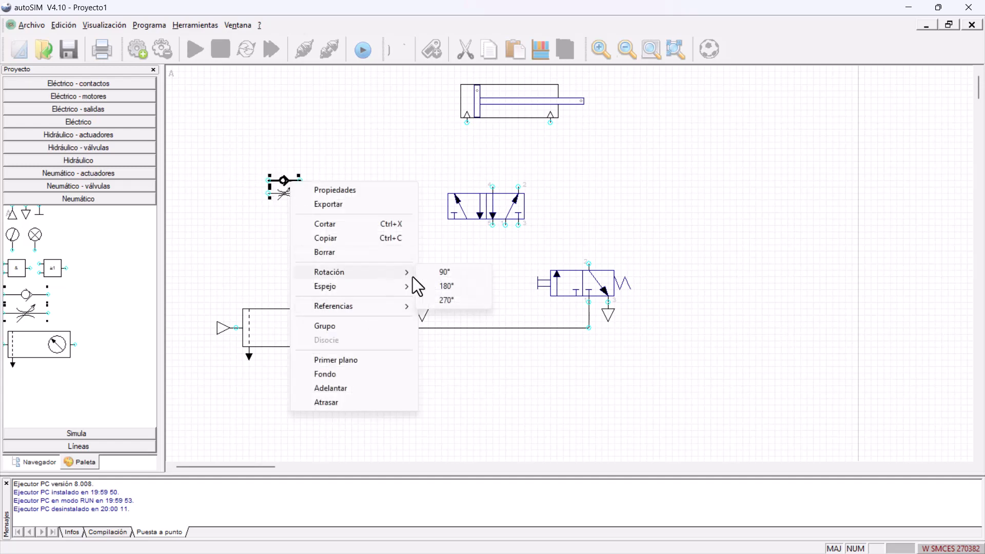
{"action": "left_click", "coordinate": [438, 275]}
{"action": "left_click", "coordinate": [340, 211]}
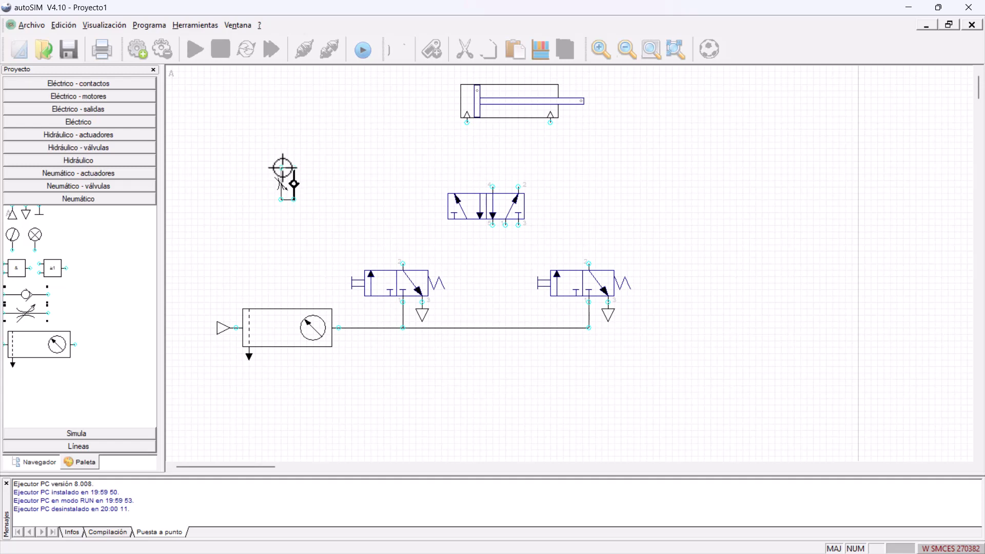
Step: Group the parallel-connected throttle and check valve and attach the group to the cylinder's left port
{"action": "left_click_drag", "start_coordinate": [262, 150], "coordinate": [310, 208]}
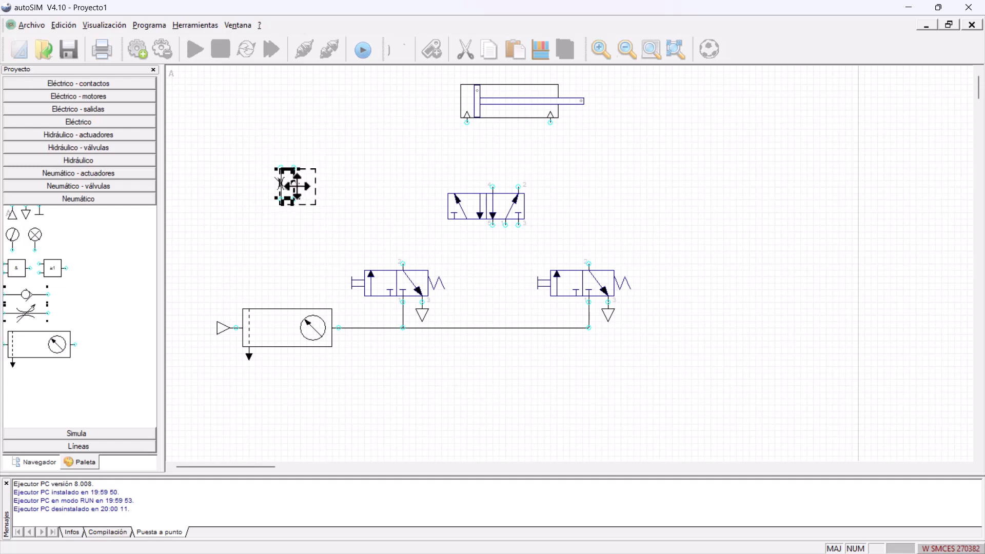
{"action": "right_click", "coordinate": [298, 189]}
{"action": "left_click", "coordinate": [369, 329]}
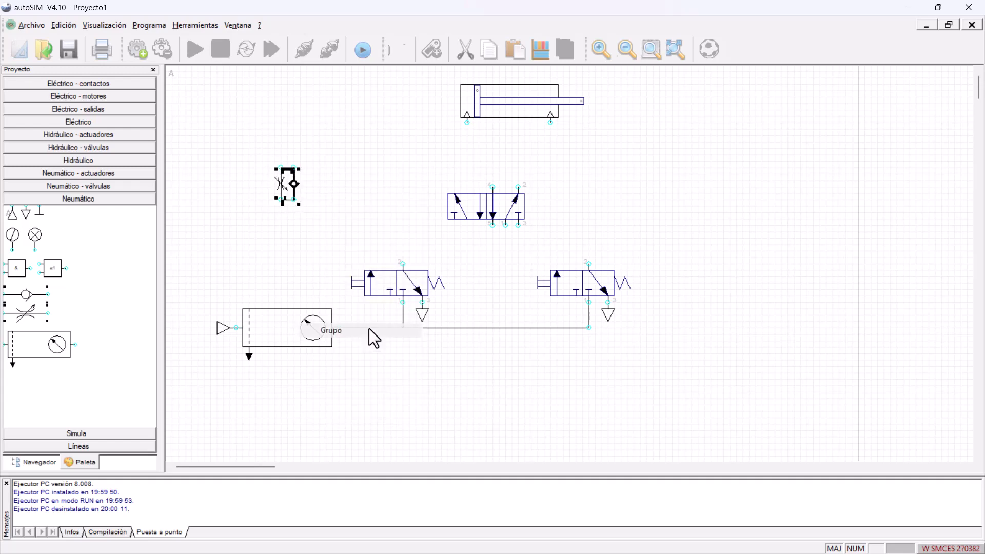
{"action": "left_click_drag", "start_coordinate": [297, 185], "coordinate": [481, 130]}
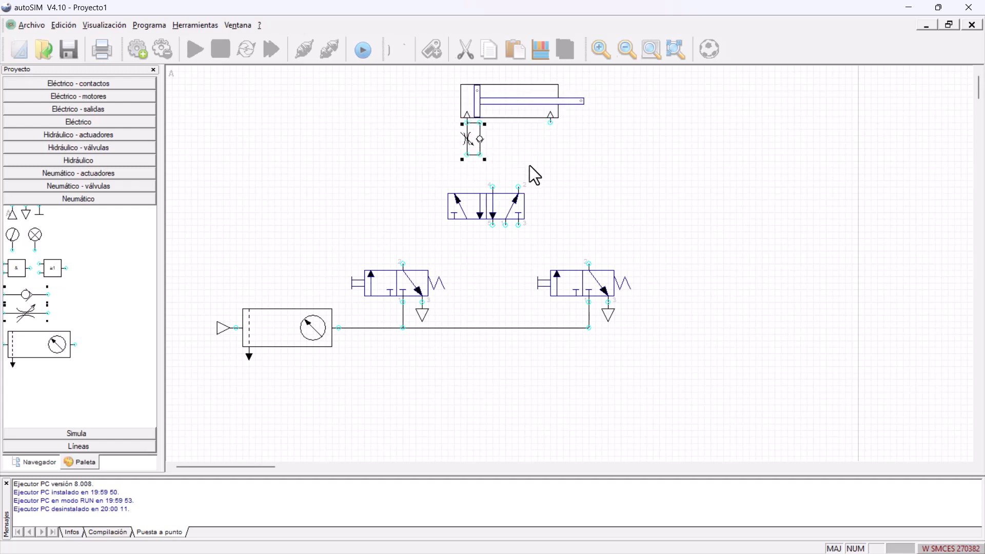
Step: Start exporting the grouped flow regulator into Archivos de programa (x86)\SMC\AUTOSIM-200V4\automsim\lib\Objetos predefinidos\Objetos definidos por el usuario
{"action": "left_click_drag", "start_coordinate": [473, 139], "coordinate": [481, 141]}
{"action": "right_click", "coordinate": [481, 141]}
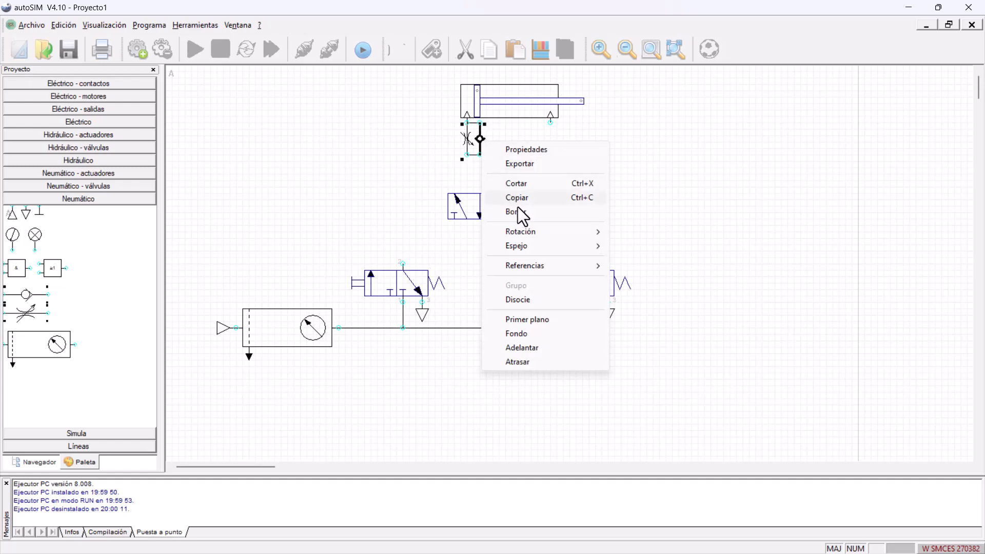
{"action": "mouse_move", "coordinate": [555, 266]}
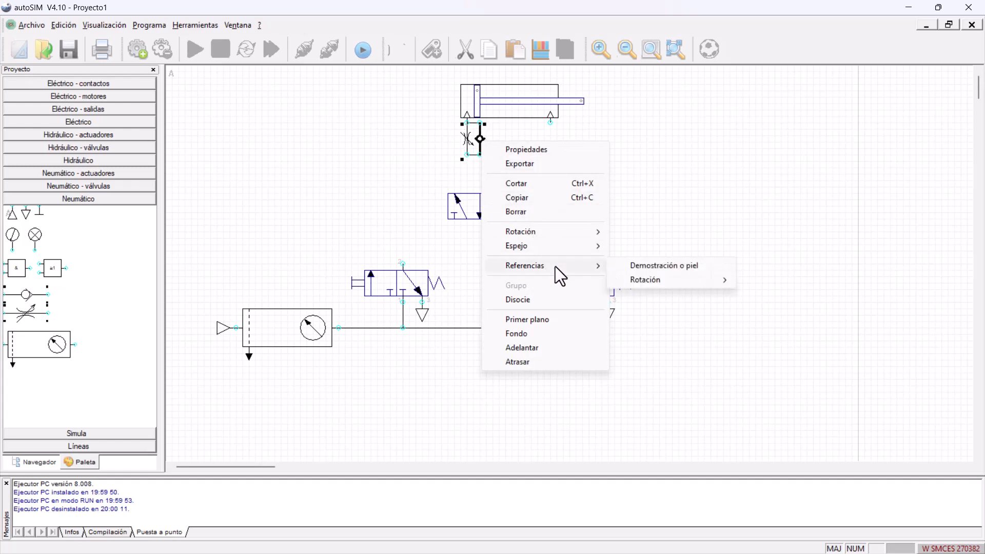
{"action": "left_click", "coordinate": [539, 164]}
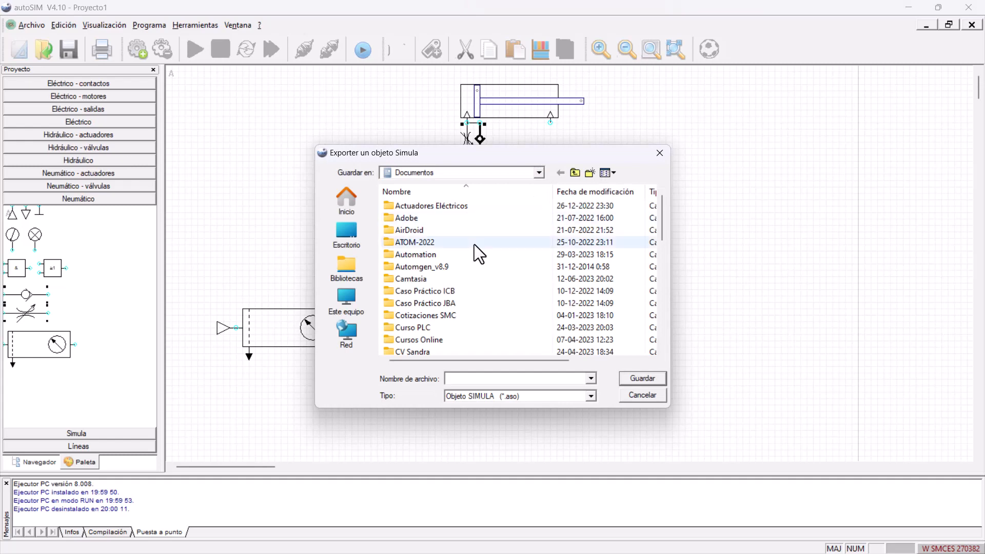
{"action": "scroll", "coordinate": [474, 245], "scroll_direction": "down", "scroll_amount": 3}
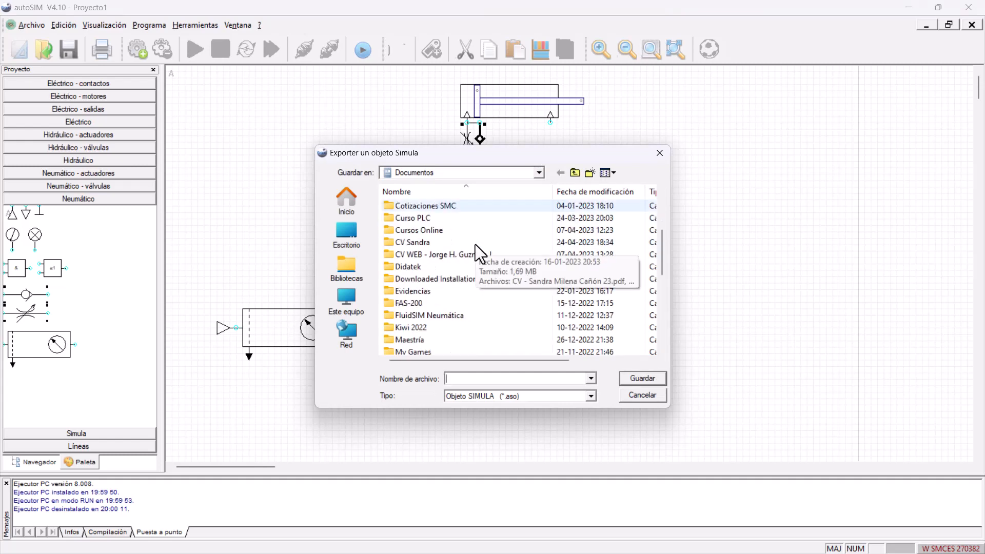
{"action": "scroll", "coordinate": [476, 245], "scroll_direction": "up", "scroll_amount": 3}
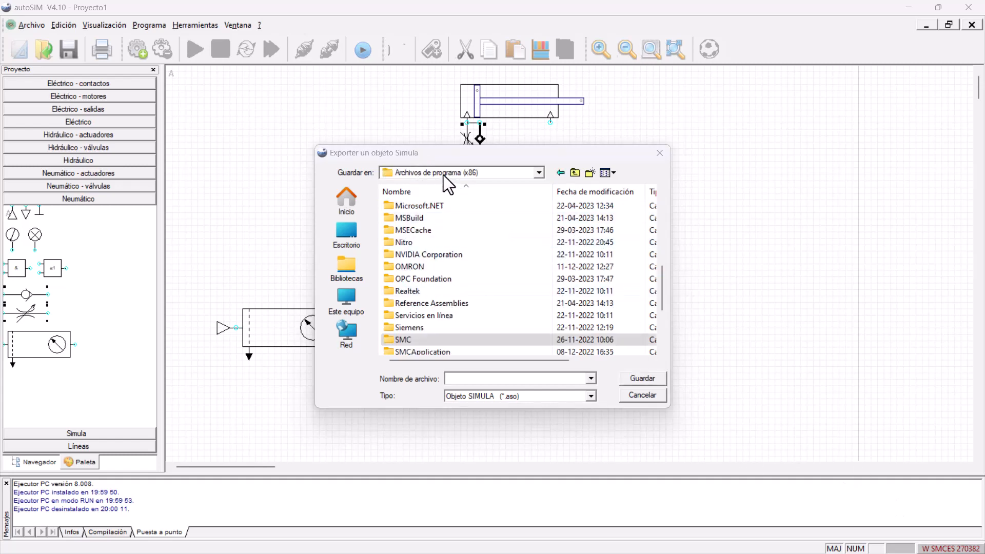
{"action": "double_click", "coordinate": [420, 338]}
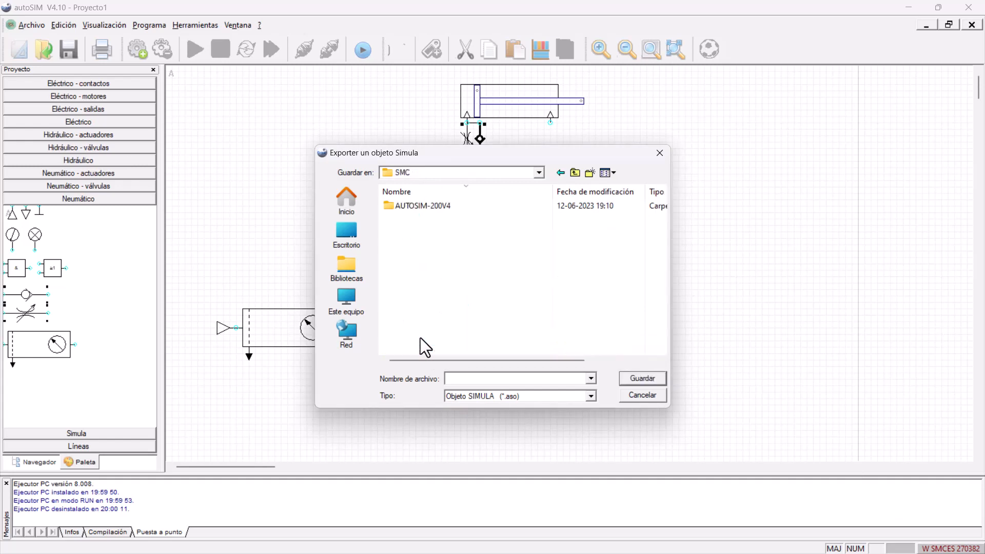
{"action": "double_click", "coordinate": [429, 206]}
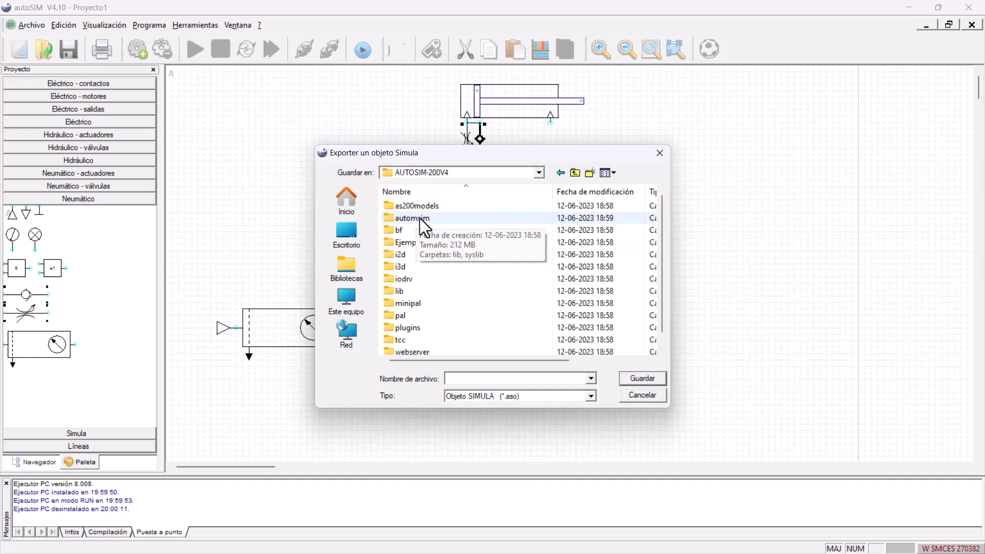
{"action": "double_click", "coordinate": [420, 218]}
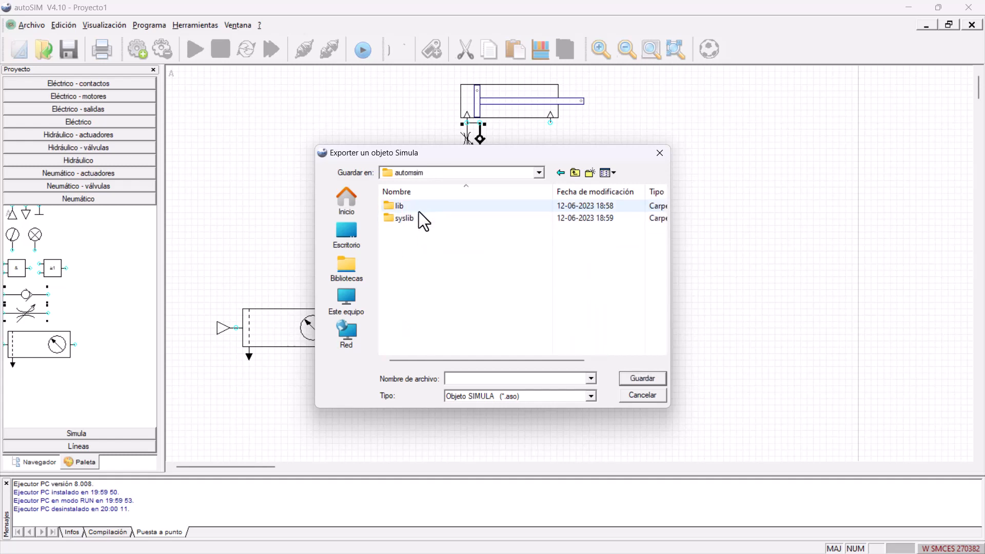
{"action": "double_click", "coordinate": [419, 208]}
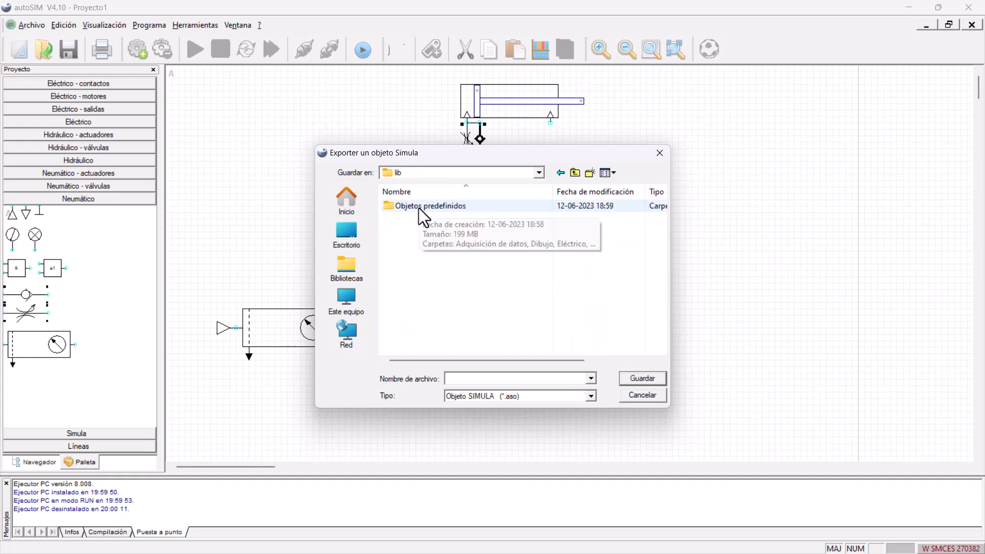
{"action": "left_click", "coordinate": [419, 208]}
{"action": "double_click", "coordinate": [419, 207]}
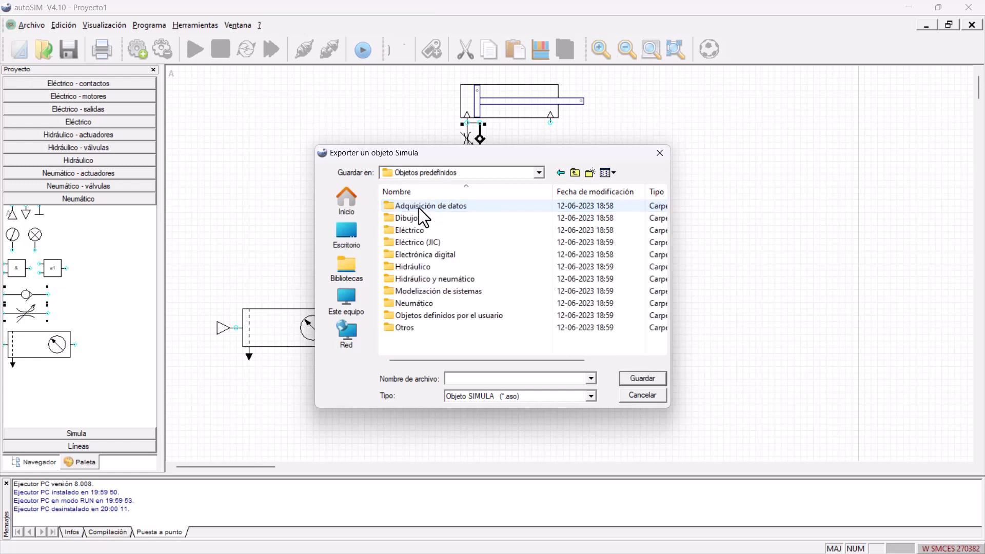
{"action": "double_click", "coordinate": [431, 319]}
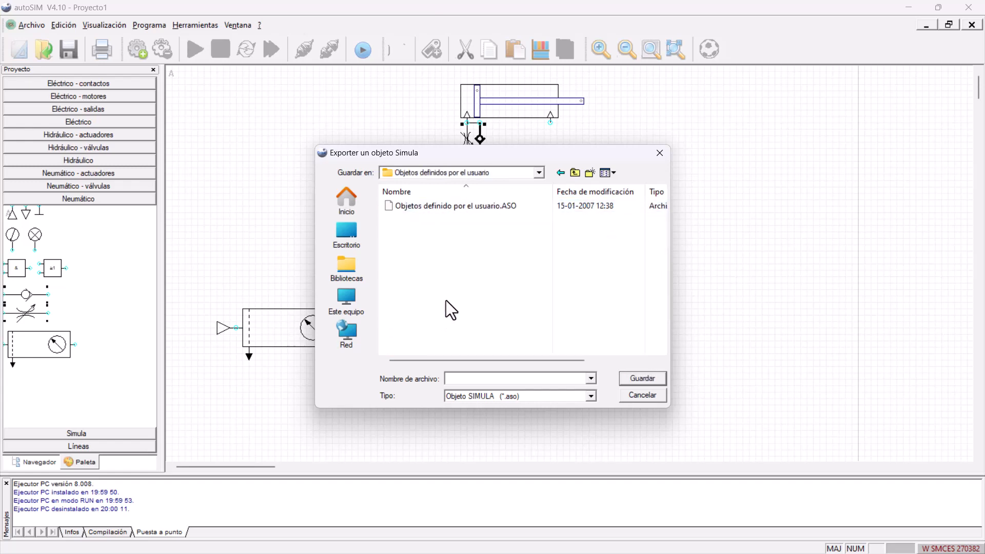
Step: Save the exported Simula object under the file name Regulador de caudal mini
{"action": "left_click", "coordinate": [470, 379]}
{"action": "type", "text": "Regulador de caudal mini"}
{"action": "key", "text": "Return"}
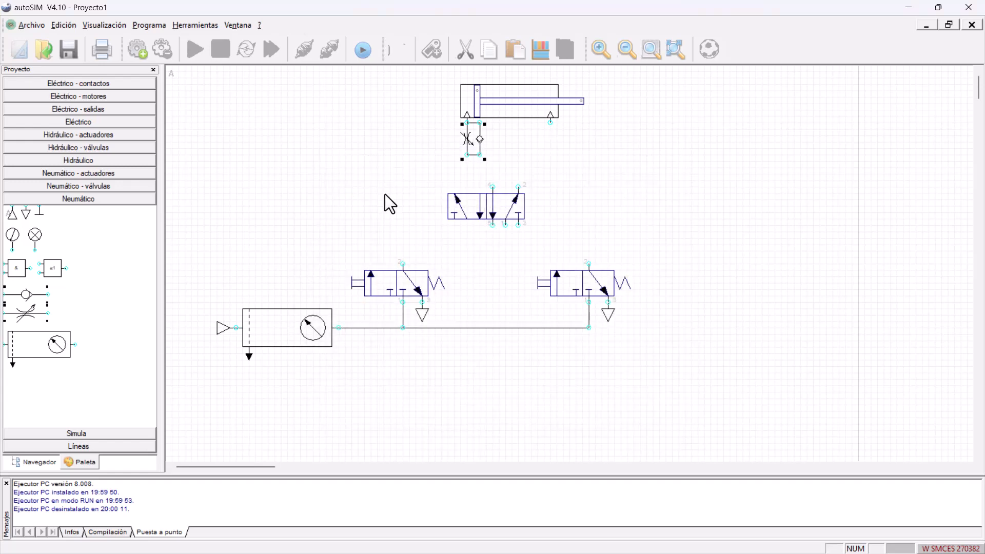
Step: Add the object Regulador de caudal mini from the predefined category Objetos definidos por el usuario to the sheet
{"action": "left_click", "coordinate": [389, 196]}
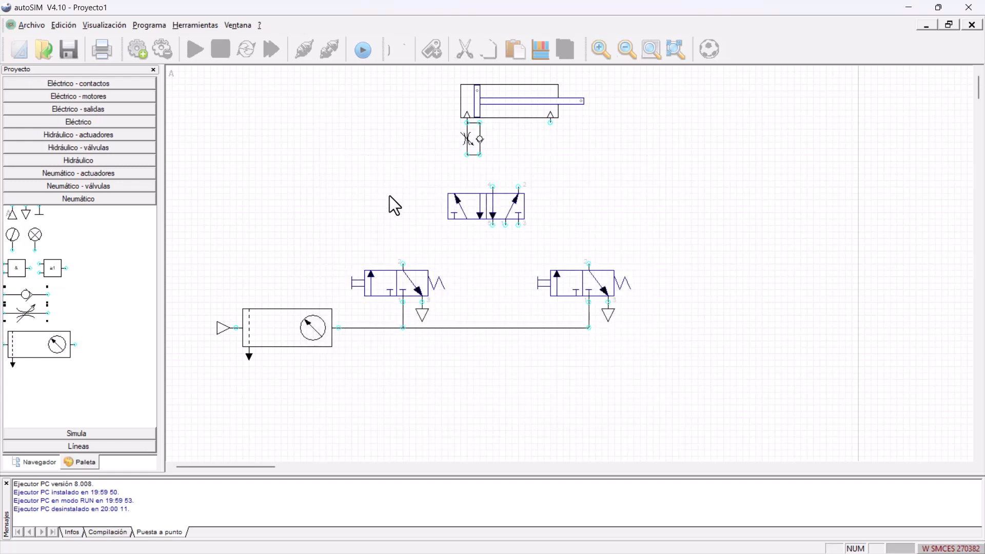
{"action": "right_click", "coordinate": [313, 167]}
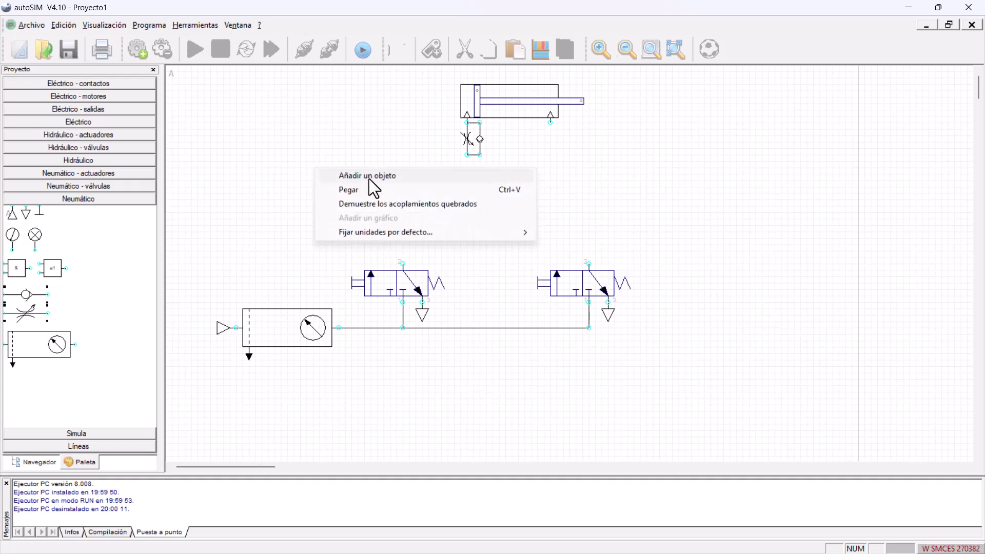
{"action": "left_click", "coordinate": [371, 188]}
{"action": "left_click", "coordinate": [259, 160]}
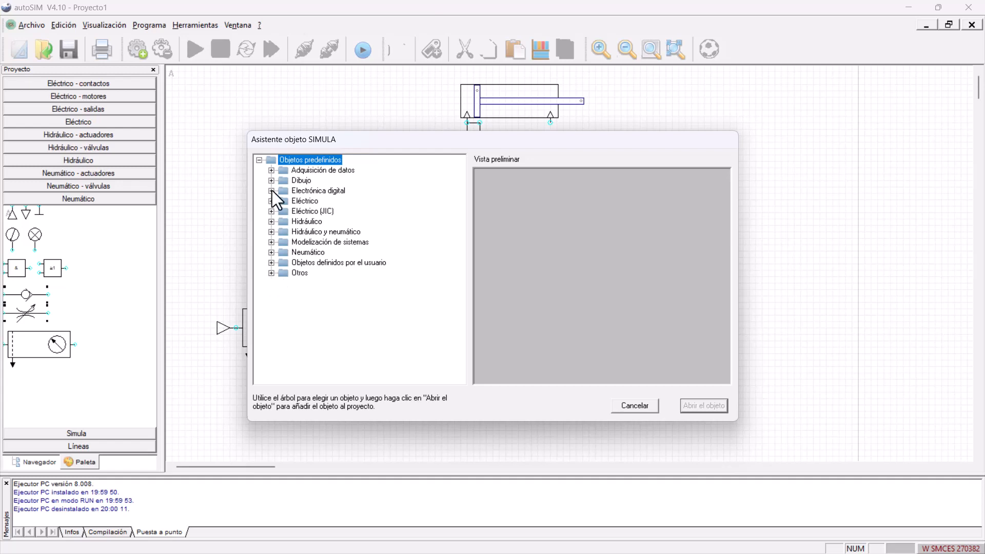
{"action": "left_click", "coordinate": [271, 263]}
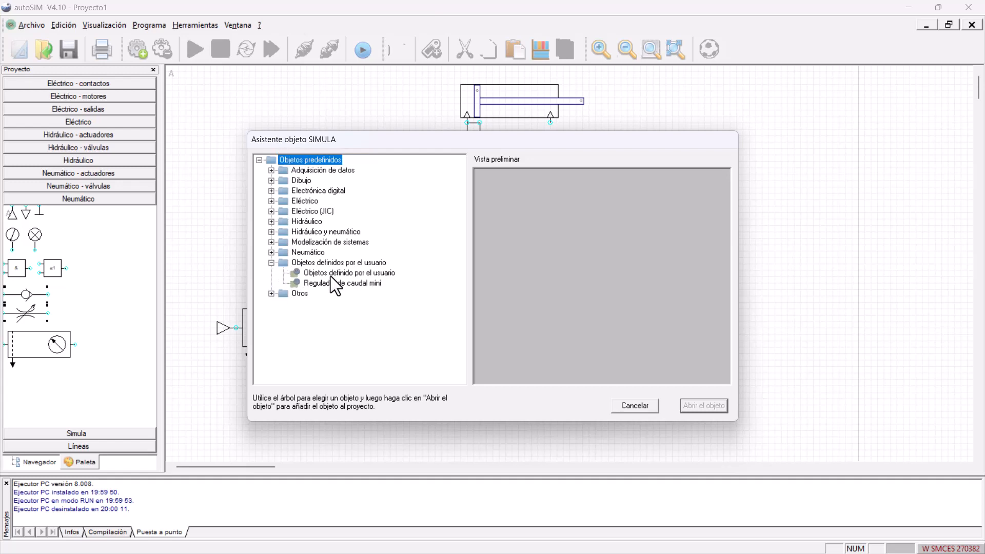
{"action": "left_click", "coordinate": [343, 283]}
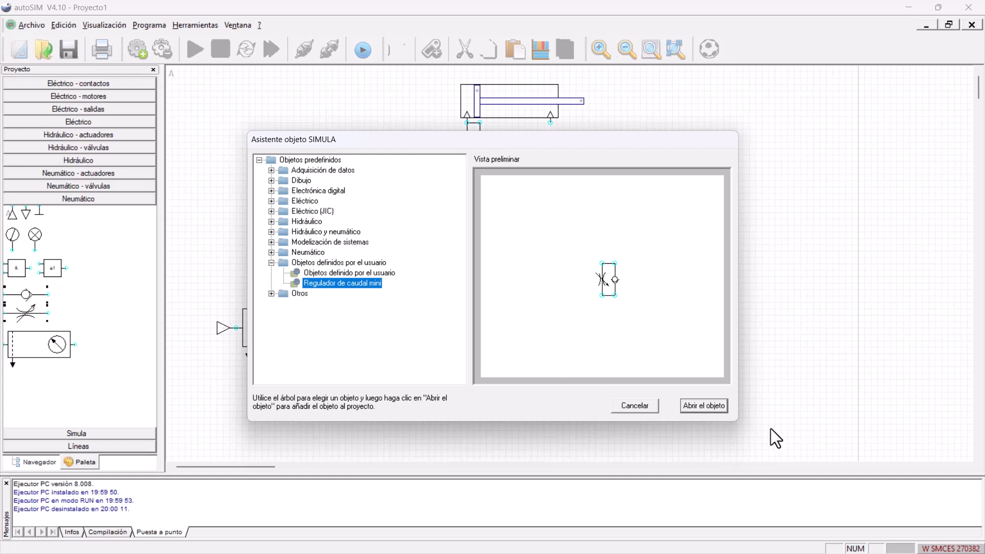
{"action": "left_click", "coordinate": [708, 405]}
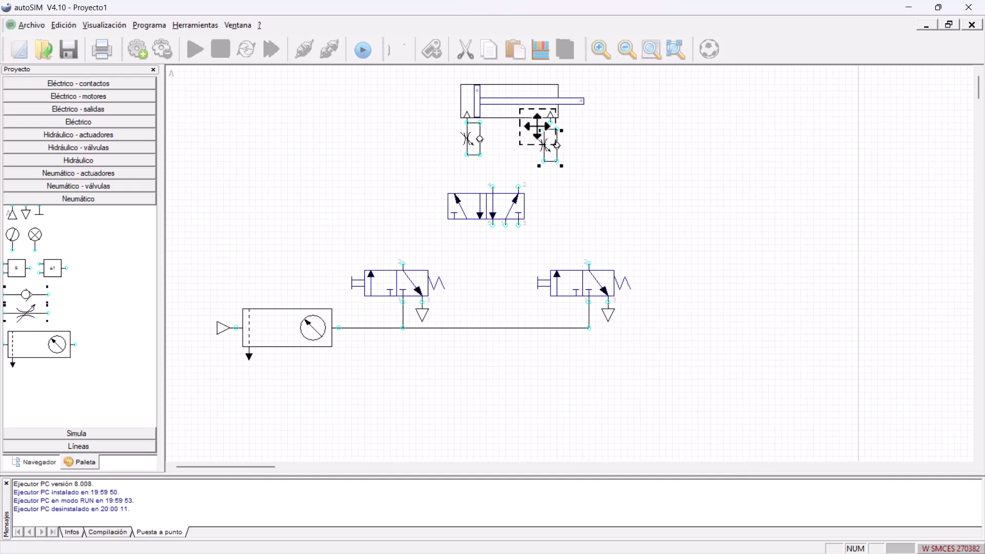
Step: Attach the second flow regulator to the cylinder's right port and connect both regulators to ports 4 and 2 of the 5/2 valve
{"action": "left_click", "coordinate": [534, 125]}
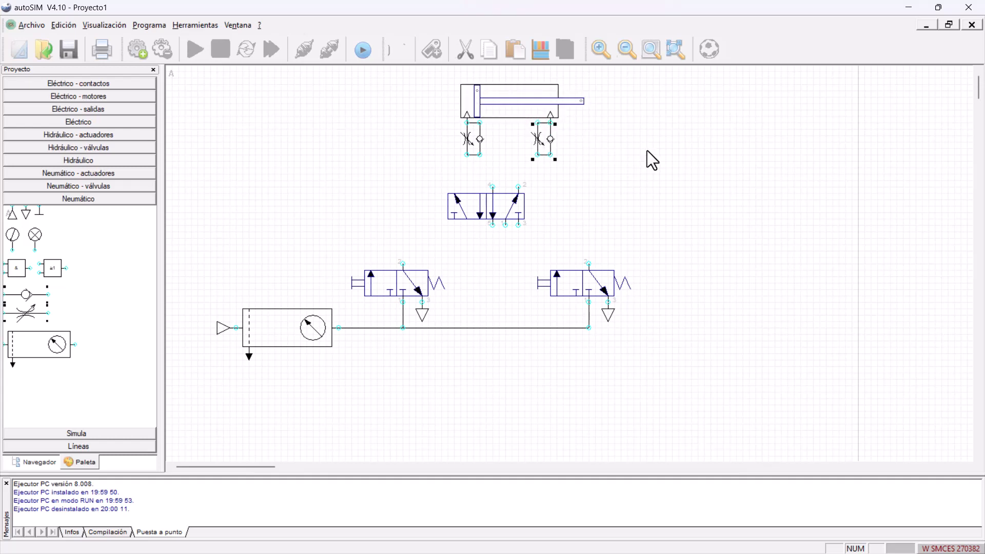
{"action": "left_click", "coordinate": [647, 151]}
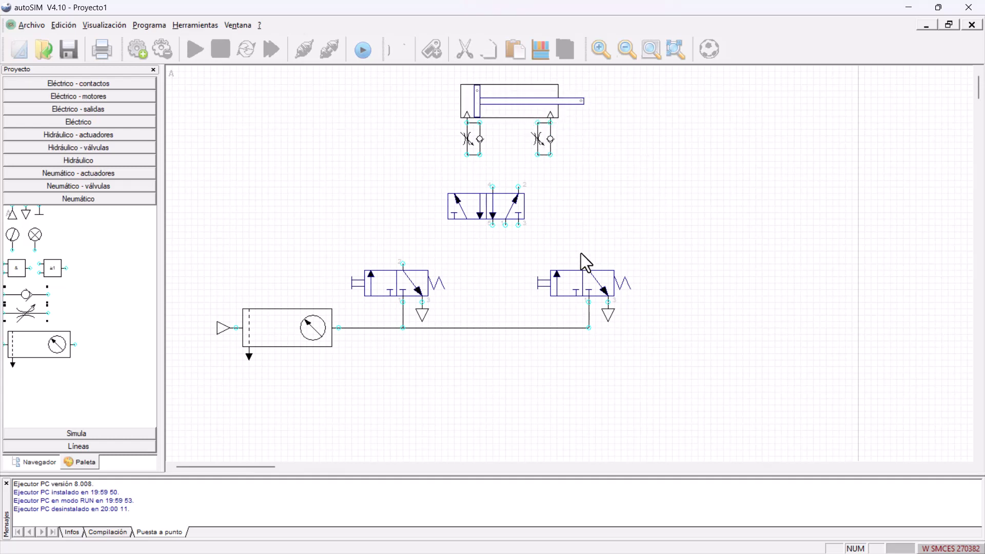
{"action": "left_click", "coordinate": [480, 156]}
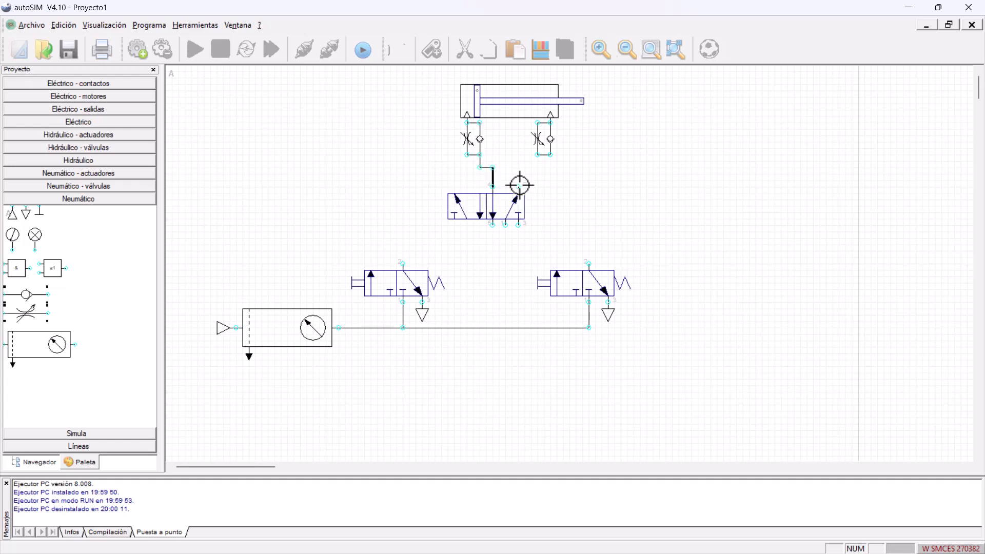
{"action": "left_click", "coordinate": [518, 186]}
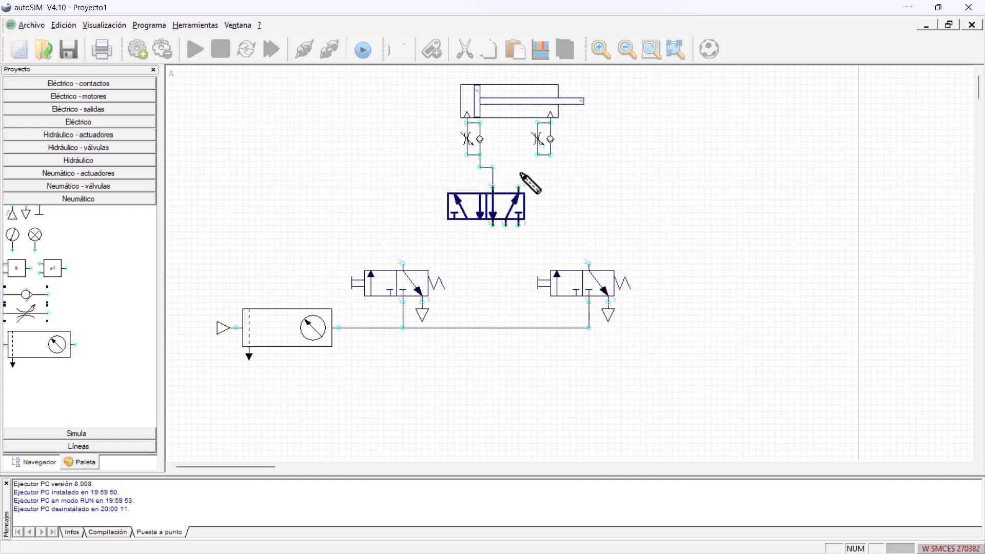
{"action": "left_click", "coordinate": [537, 153]}
Step: Give the 5/2 valve a pneumatic pilot actuator on each side in its properties
{"action": "left_click", "coordinate": [492, 215]}
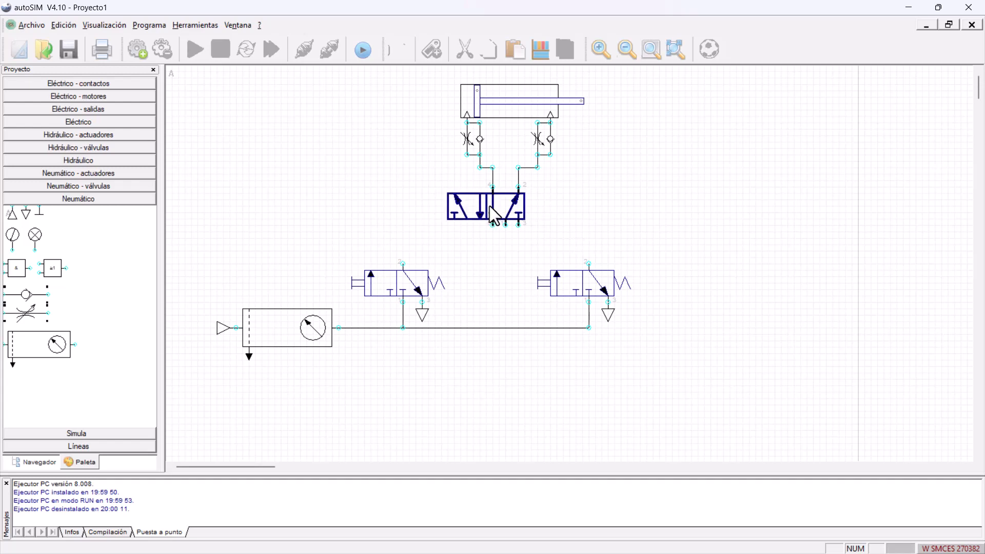
{"action": "double_click", "coordinate": [491, 208]}
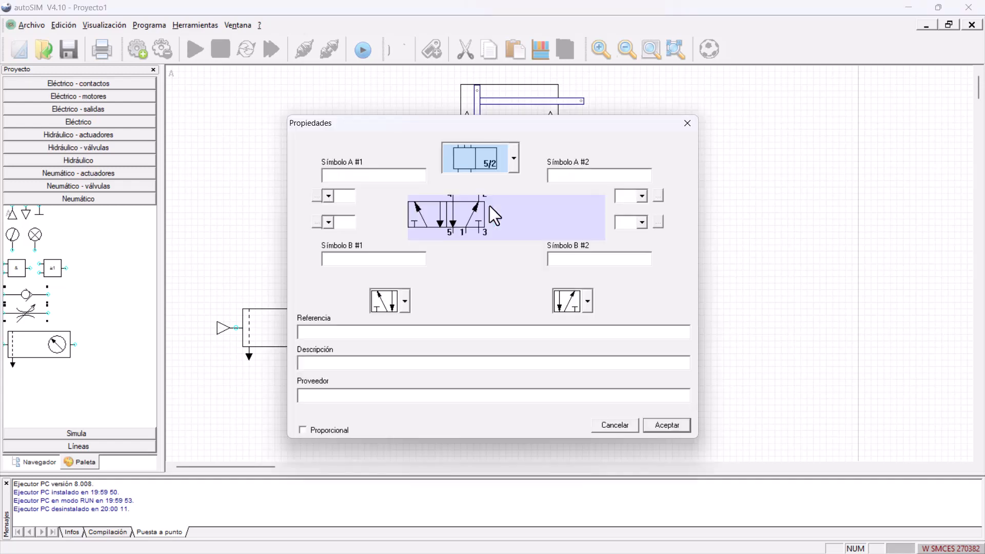
{"action": "left_click", "coordinate": [329, 196]}
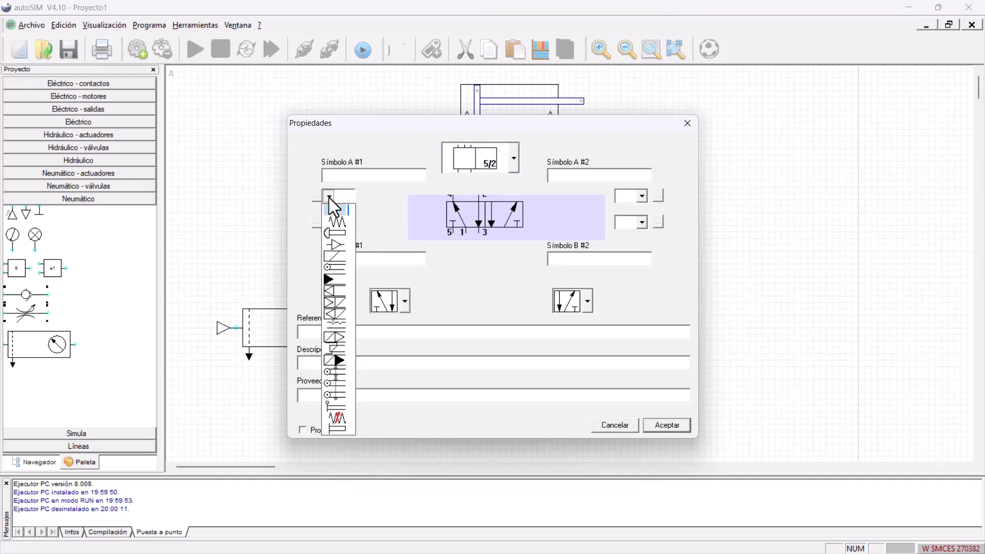
{"action": "left_click", "coordinate": [340, 245]}
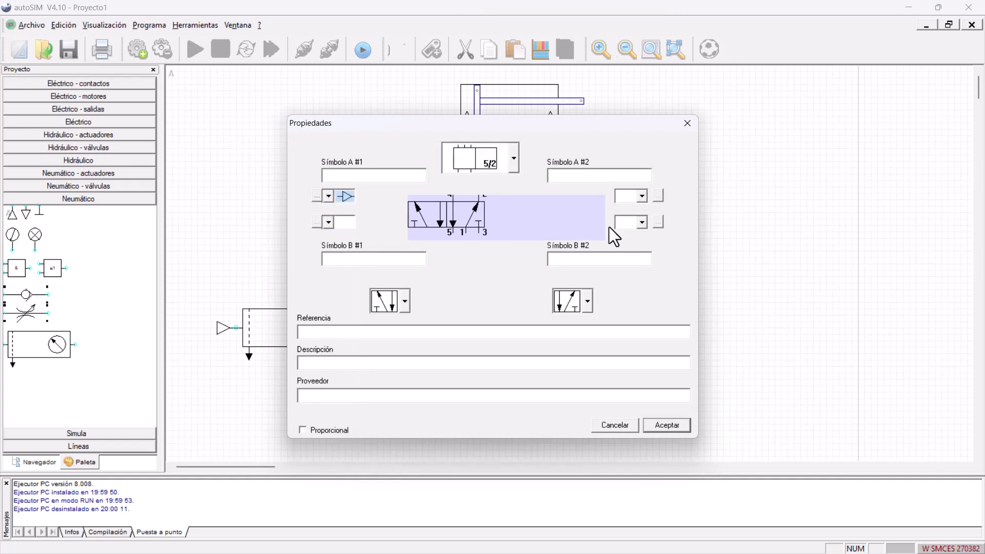
{"action": "left_click", "coordinate": [641, 196]}
{"action": "left_click", "coordinate": [634, 247]}
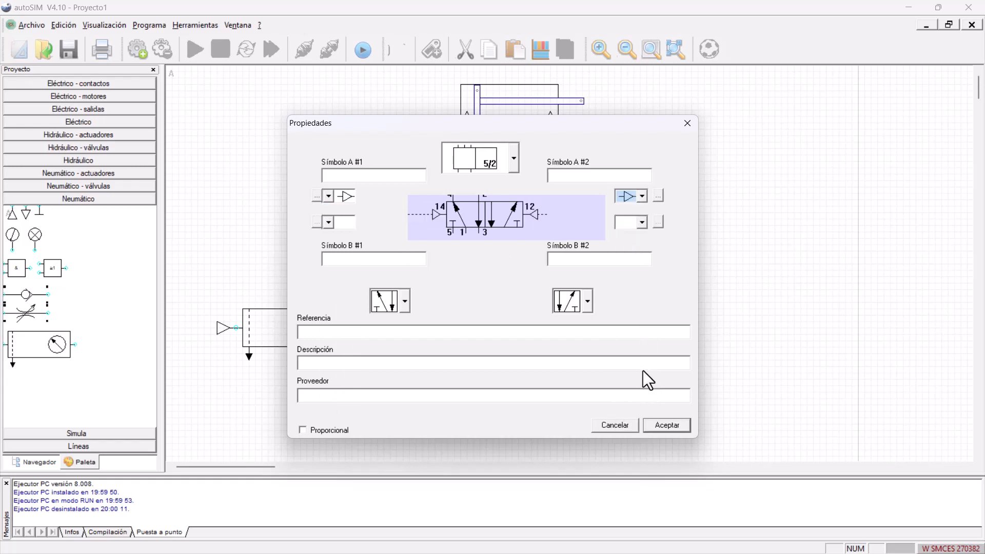
{"action": "left_click", "coordinate": [669, 425]}
{"action": "left_click", "coordinate": [703, 230]}
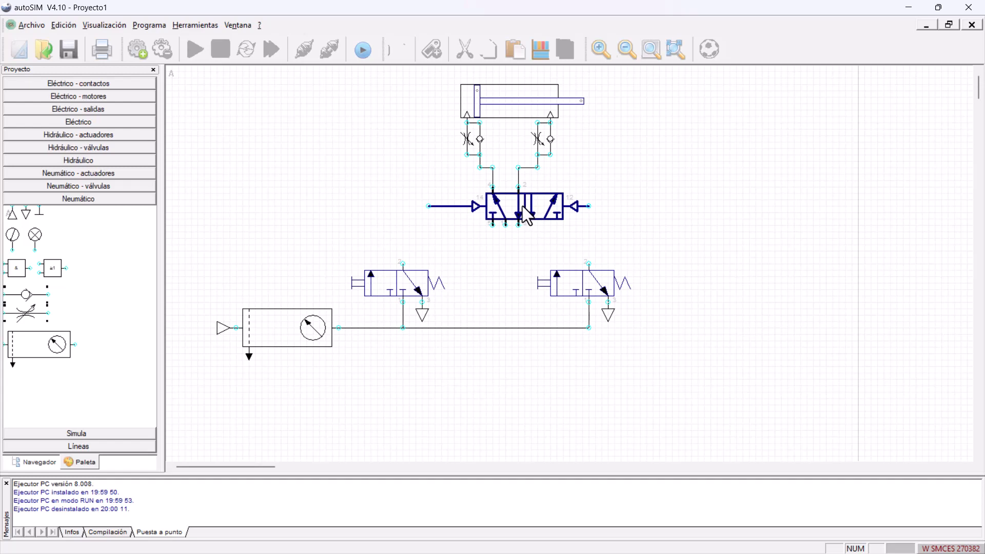
Step: Connect the 3/2 valve outlets to pilots 12 and 14 of the 5/2 valve, and its port 1 to the supply line
{"action": "left_click_drag", "start_coordinate": [591, 265], "coordinate": [589, 207]}
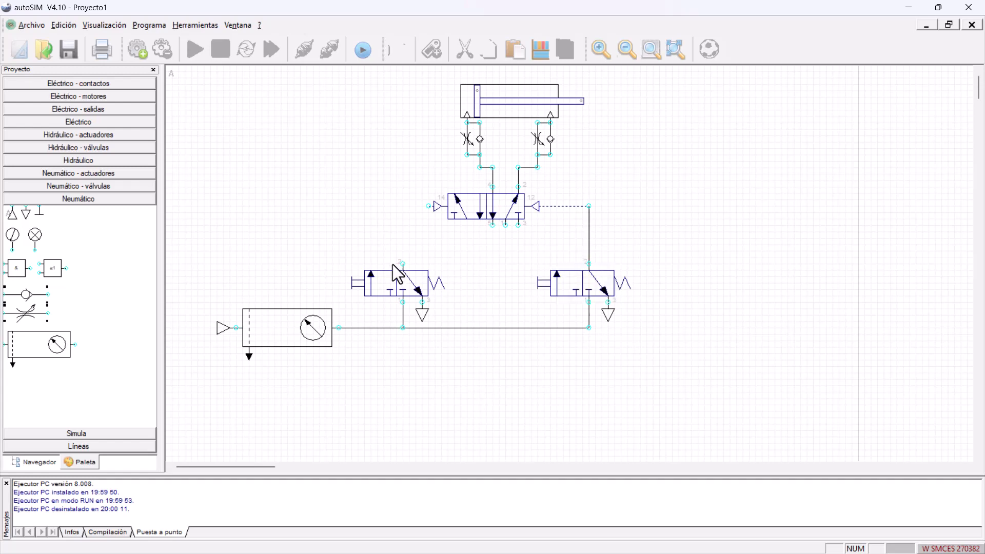
{"action": "left_click_drag", "start_coordinate": [403, 265], "coordinate": [430, 207]}
{"action": "left_click_drag", "start_coordinate": [506, 225], "coordinate": [506, 328]}
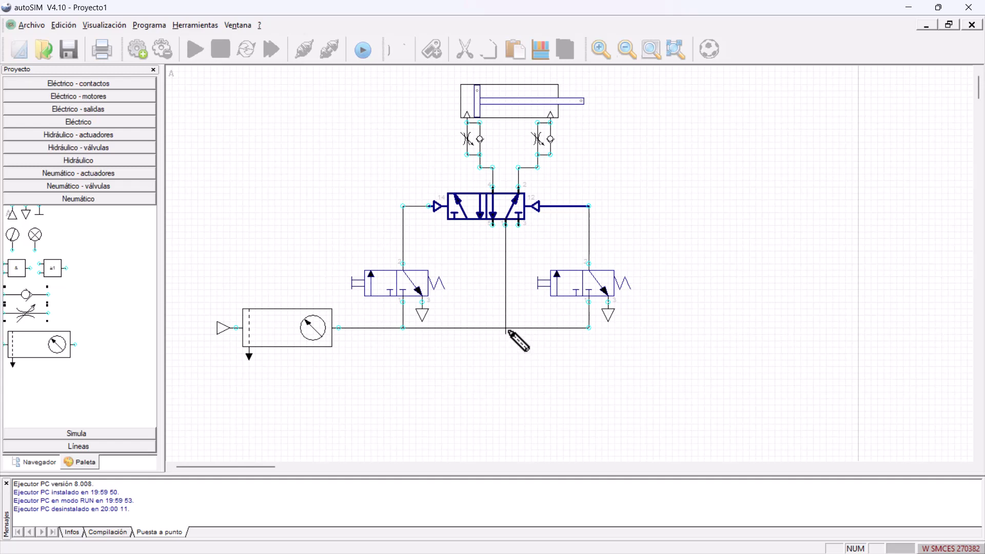
{"action": "left_click", "coordinate": [403, 329]}
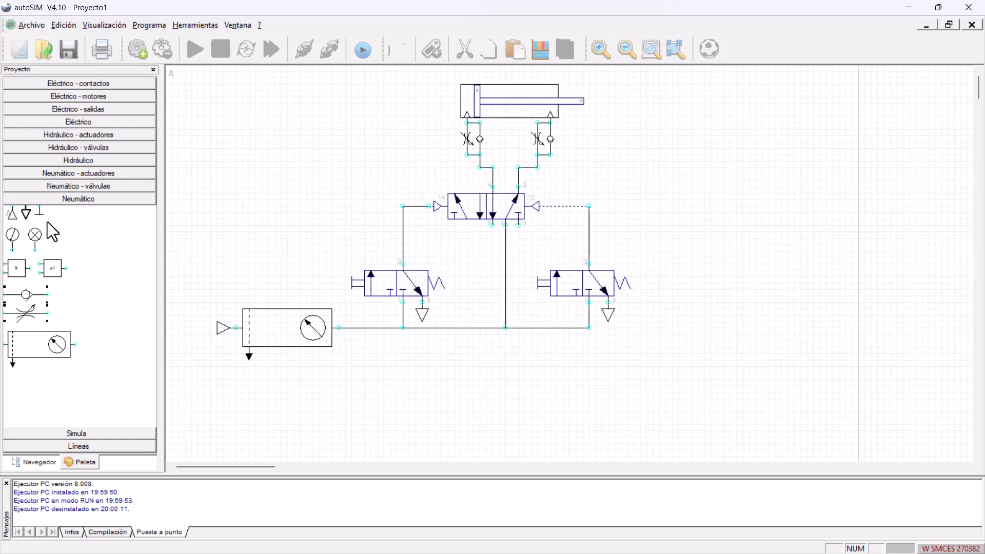
Step: Add a Silenciador from the predefined category Neumático, Accesorios to the sheet
{"action": "right_click", "coordinate": [307, 166]}
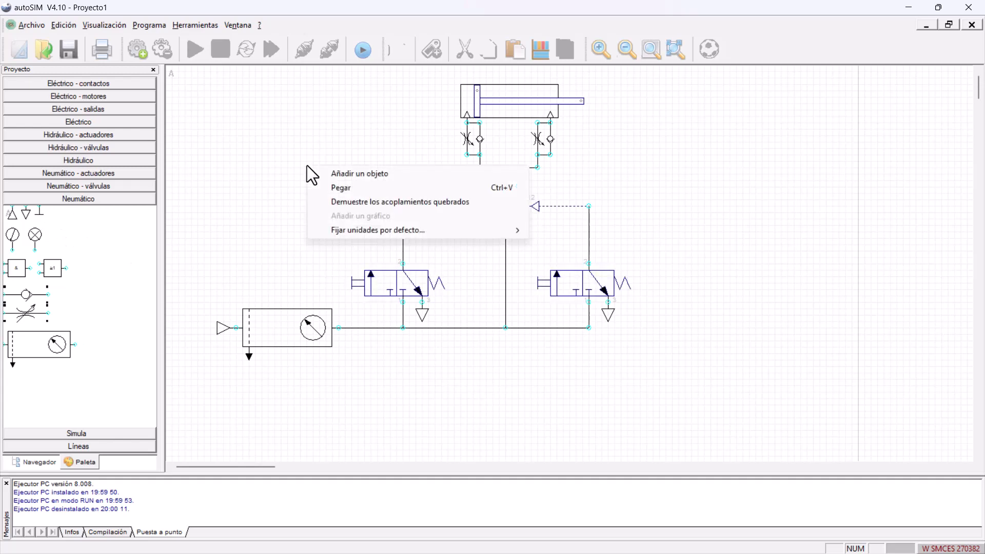
{"action": "left_click", "coordinate": [343, 174]}
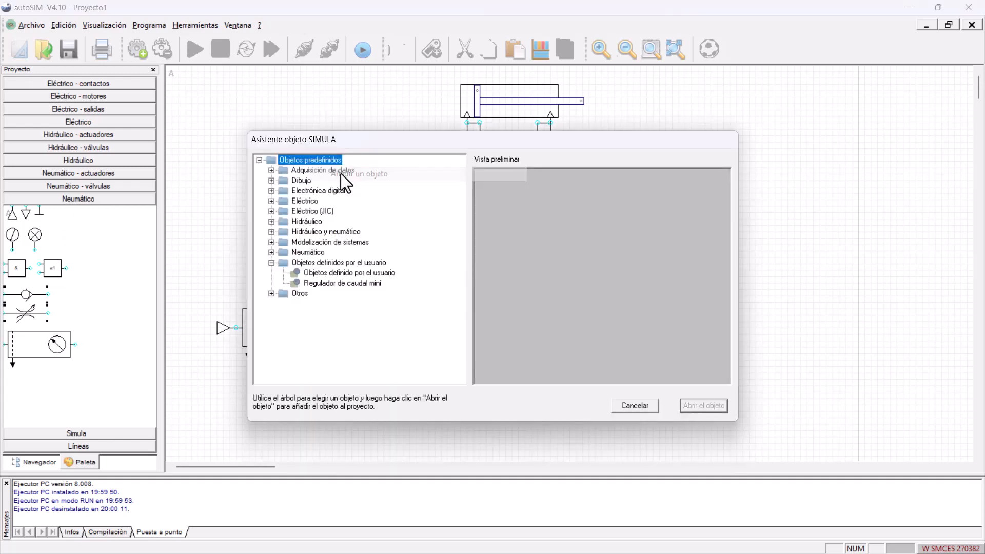
{"action": "left_click", "coordinate": [272, 254]}
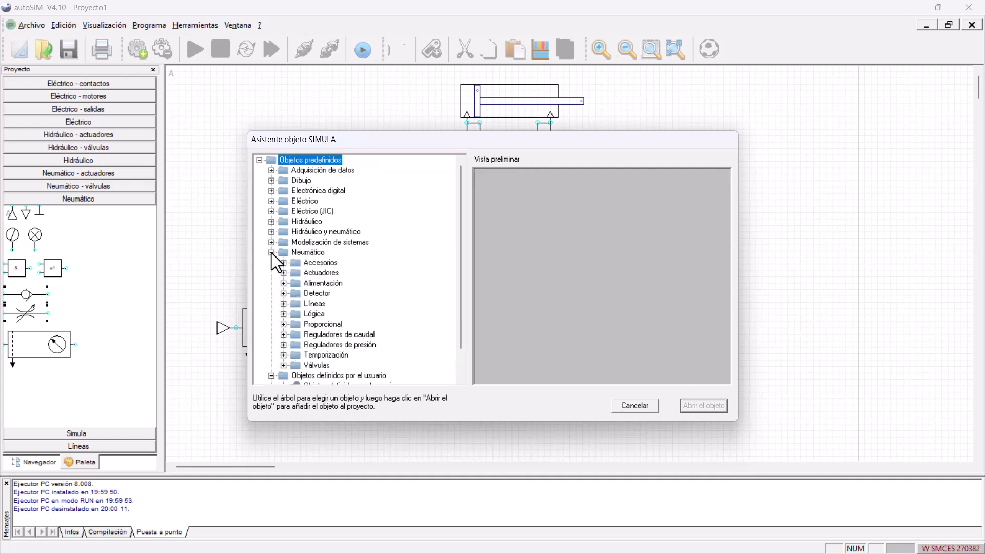
{"action": "left_click", "coordinate": [282, 263]}
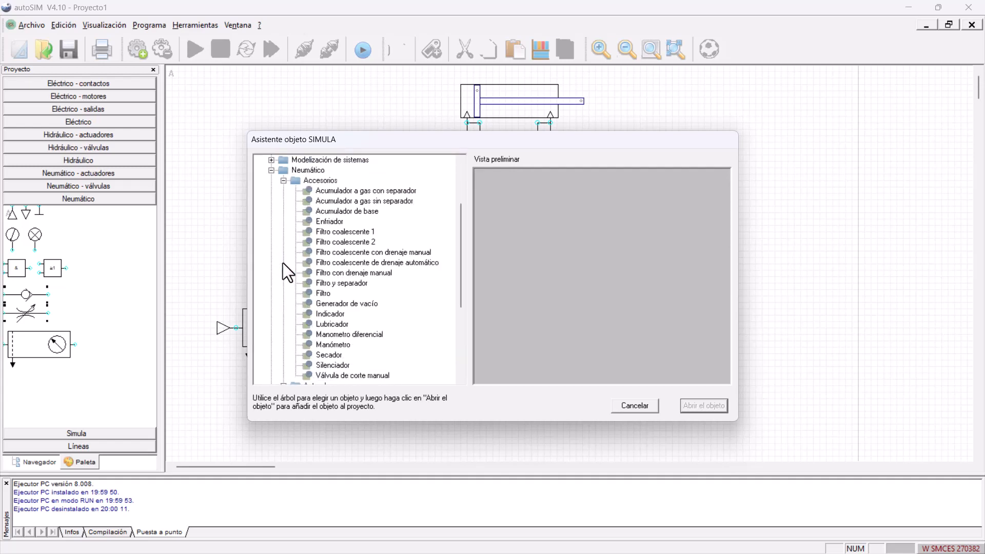
{"action": "left_click", "coordinate": [329, 365]}
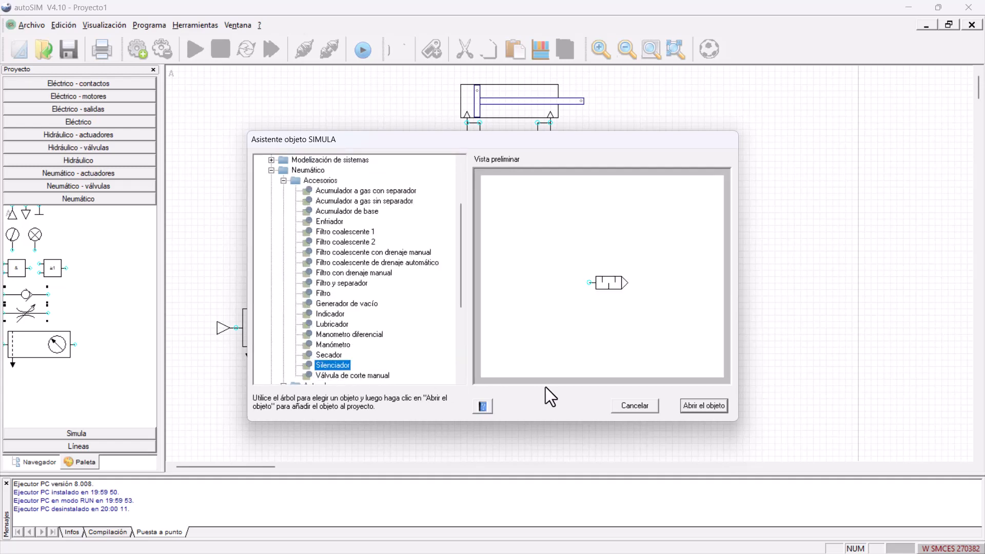
{"action": "left_click", "coordinate": [704, 406]}
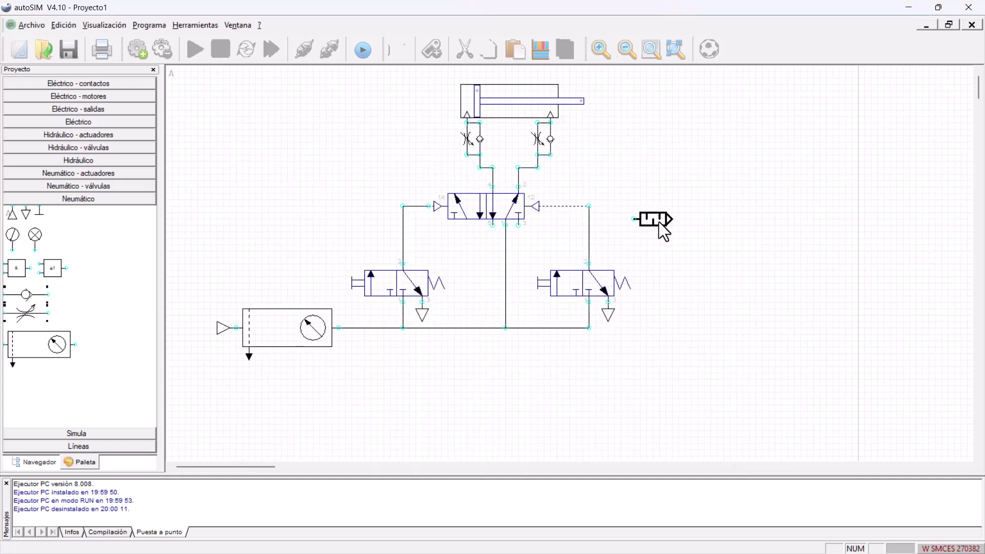
Step: Rotate the silencer 90°, attach it to port 5 of the 5/2 valve, and place a copy of it on port 3
{"action": "left_click", "coordinate": [659, 222]}
{"action": "right_click", "coordinate": [659, 222]}
{"action": "mouse_move", "coordinate": [750, 312]}
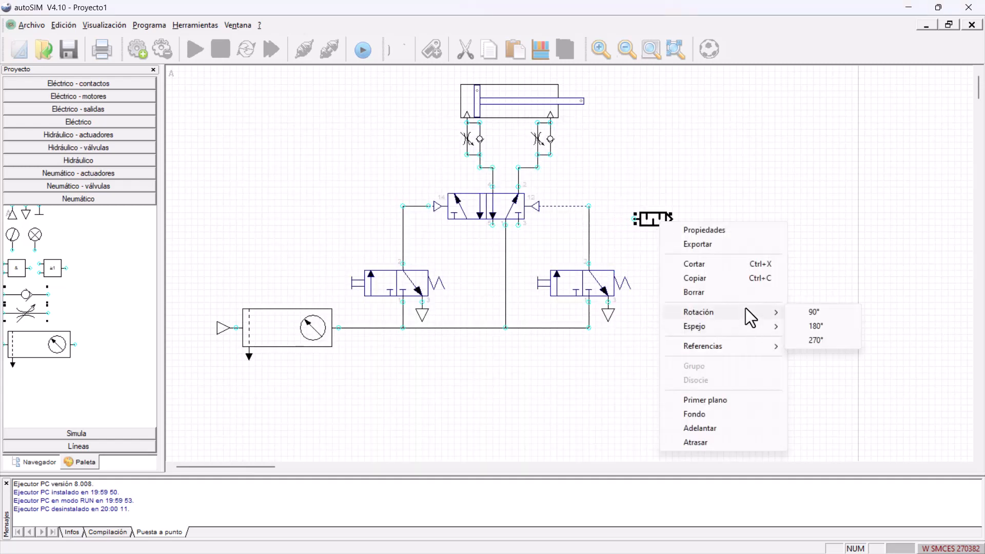
{"action": "left_click", "coordinate": [809, 314]}
{"action": "left_click_drag", "start_coordinate": [651, 225], "coordinate": [490, 226]}
{"action": "key", "text": "ctrl+c"}
{"action": "key", "text": "ctrl+v"}
{"action": "left_click", "coordinate": [670, 236]}
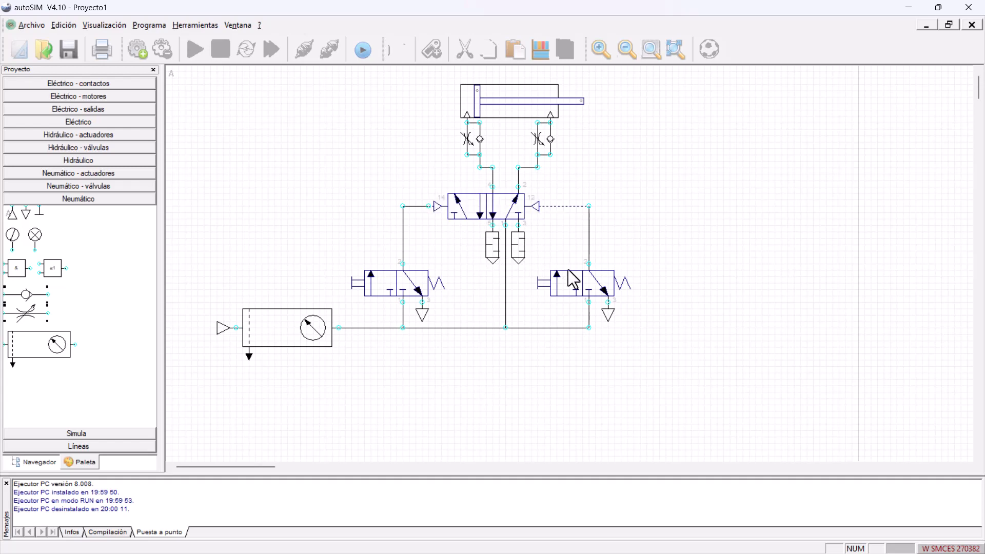
Step: Run the circuit simulation and operate the manual 3/2 valves to test whether the 5/2 valve switches
{"action": "left_click", "coordinate": [651, 52]}
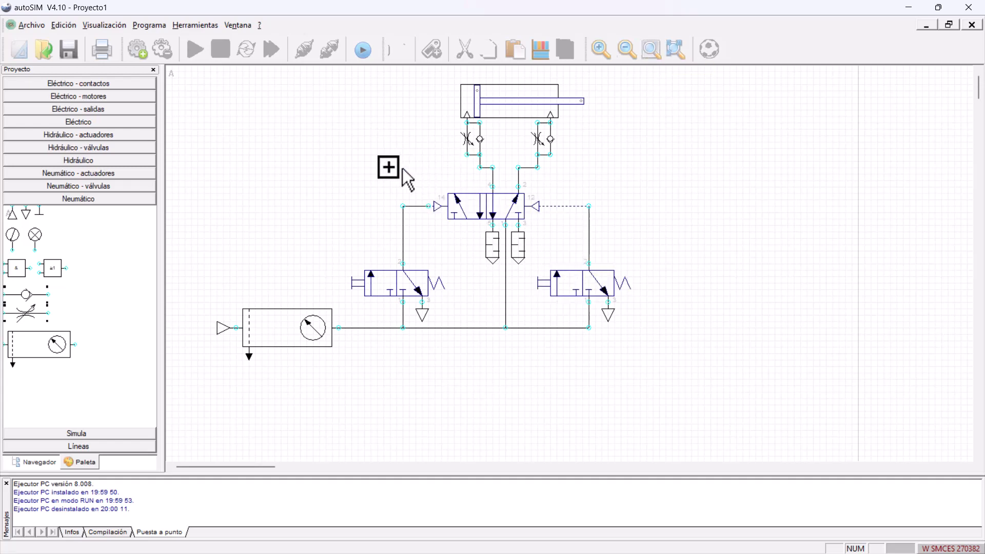
{"action": "left_click_drag", "start_coordinate": [389, 167], "coordinate": [573, 272]}
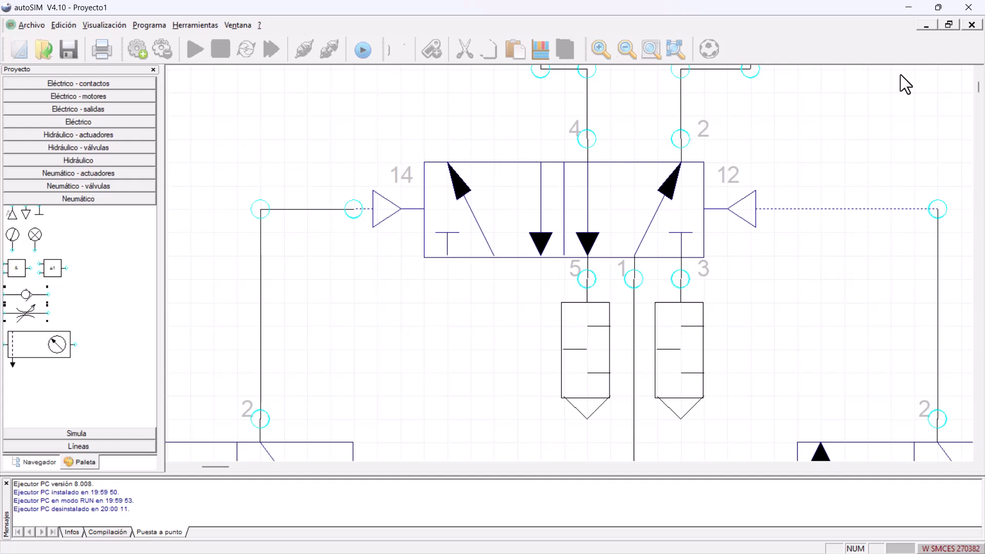
{"action": "left_click", "coordinate": [672, 52]}
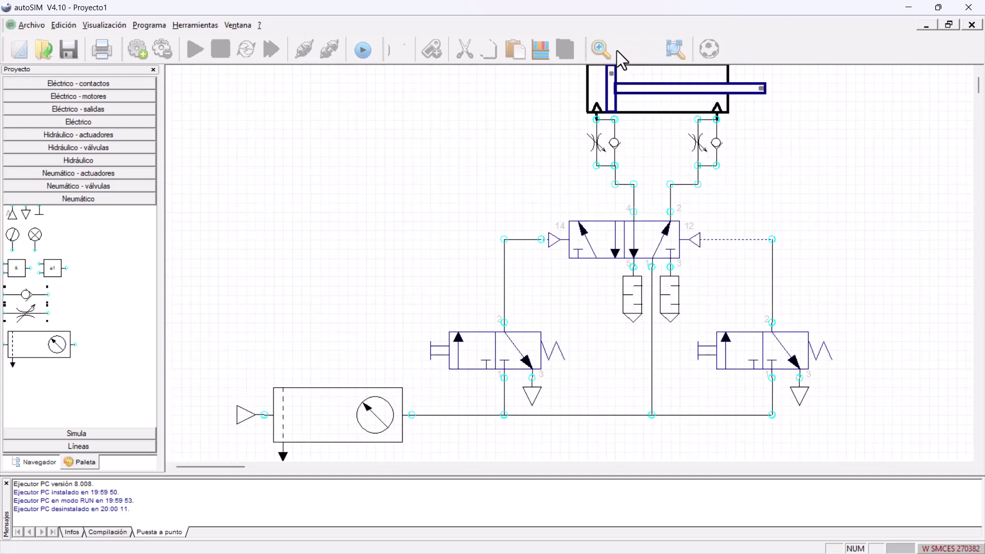
{"action": "left_click", "coordinate": [625, 48]}
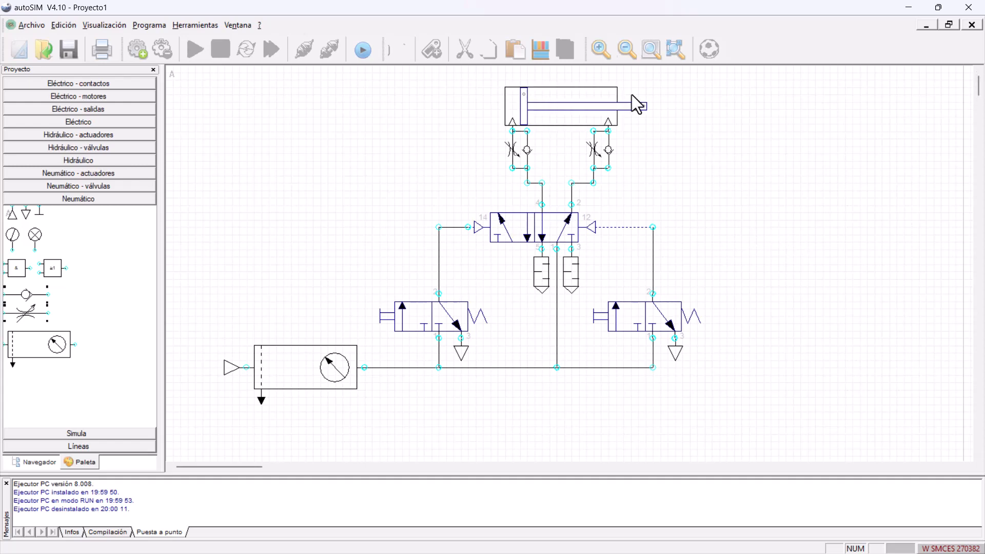
{"action": "left_click", "coordinate": [365, 48]}
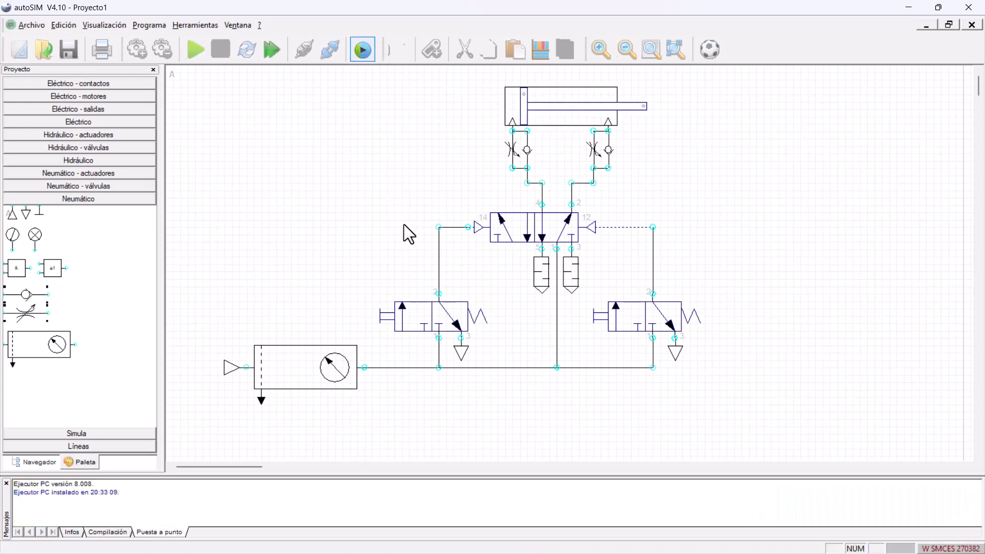
{"action": "left_click", "coordinate": [392, 321]}
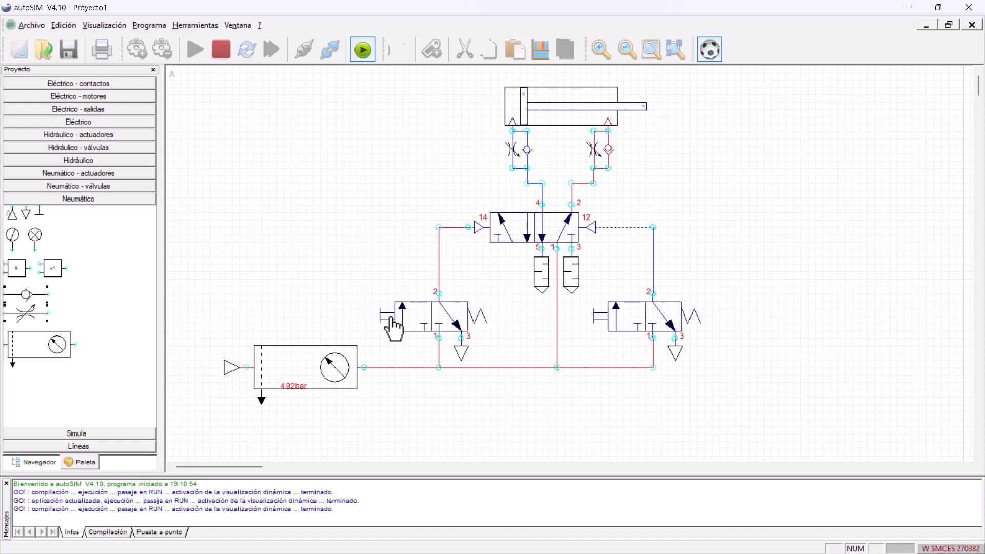
{"action": "left_click", "coordinate": [393, 325]}
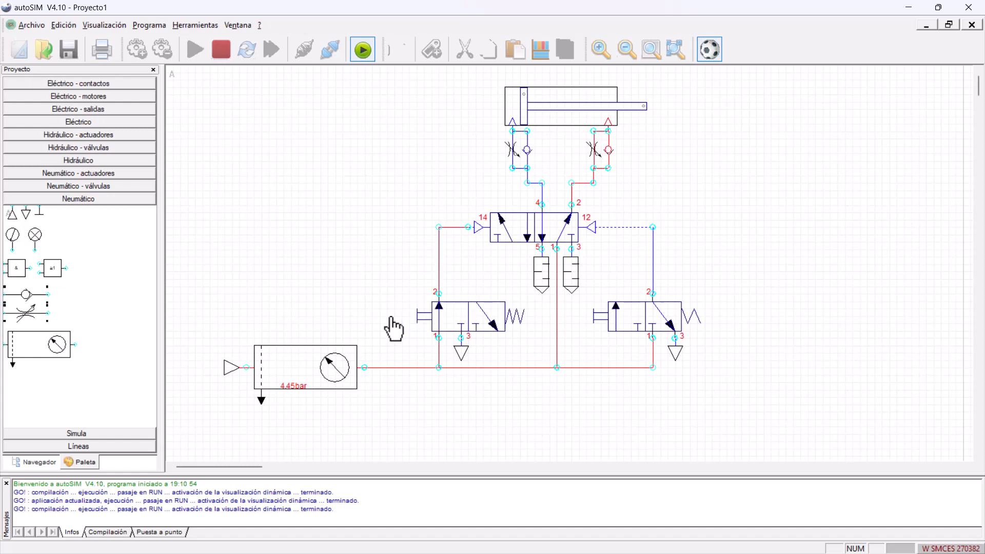
{"action": "left_click", "coordinate": [601, 328]}
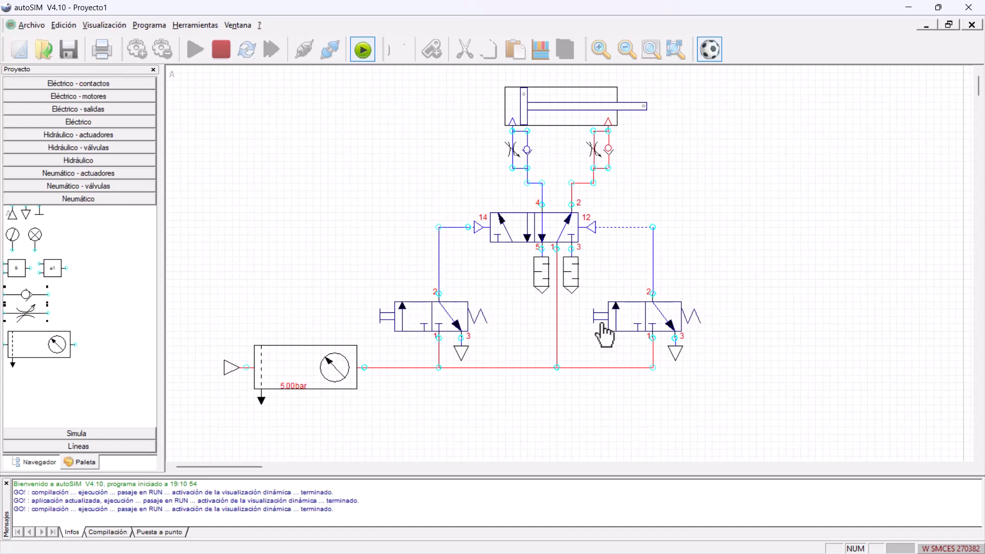
Step: Turn off the dynamic display and set the pressure of pilot 14 on the 5/2 valve to 3 bar
{"action": "left_click", "coordinate": [712, 49]}
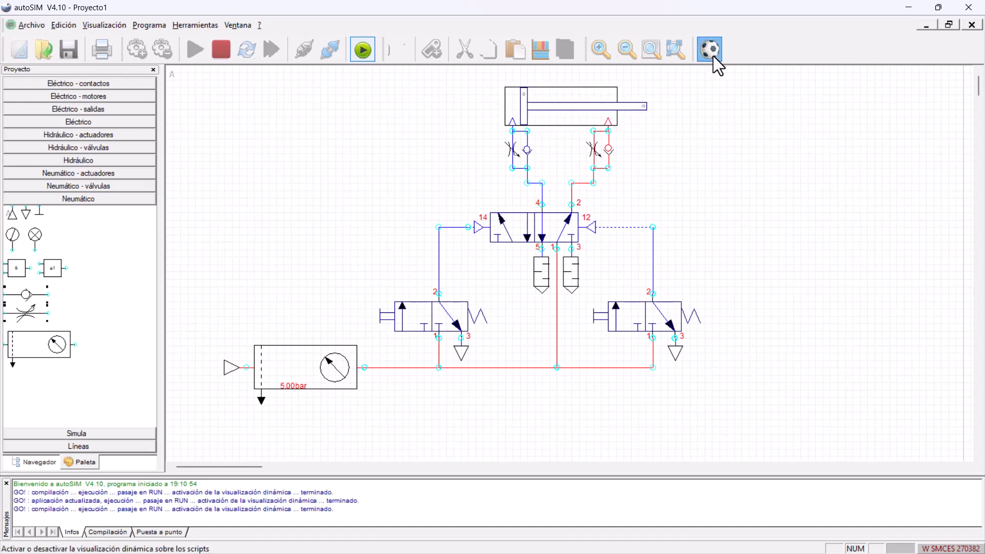
{"action": "double_click", "coordinate": [534, 222]}
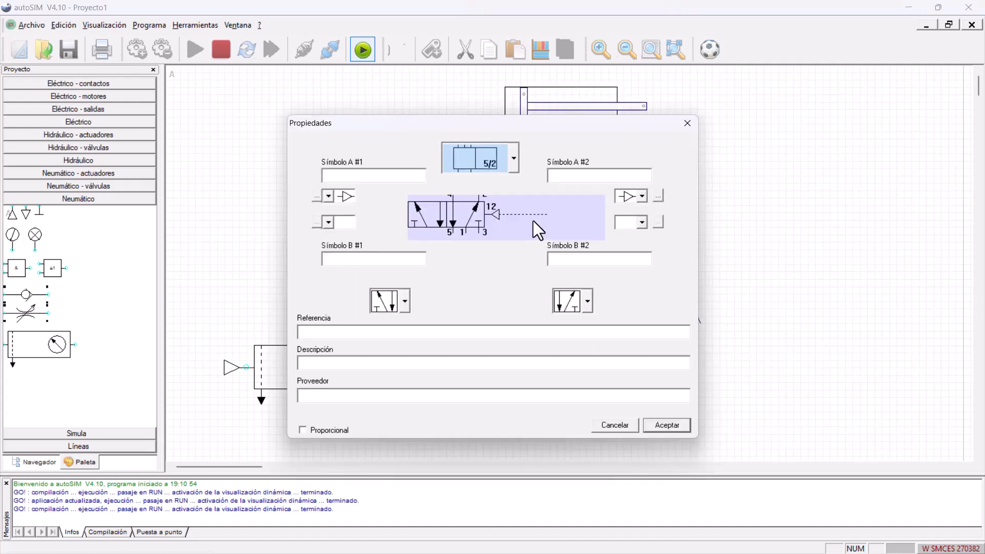
{"action": "left_click", "coordinate": [318, 198]}
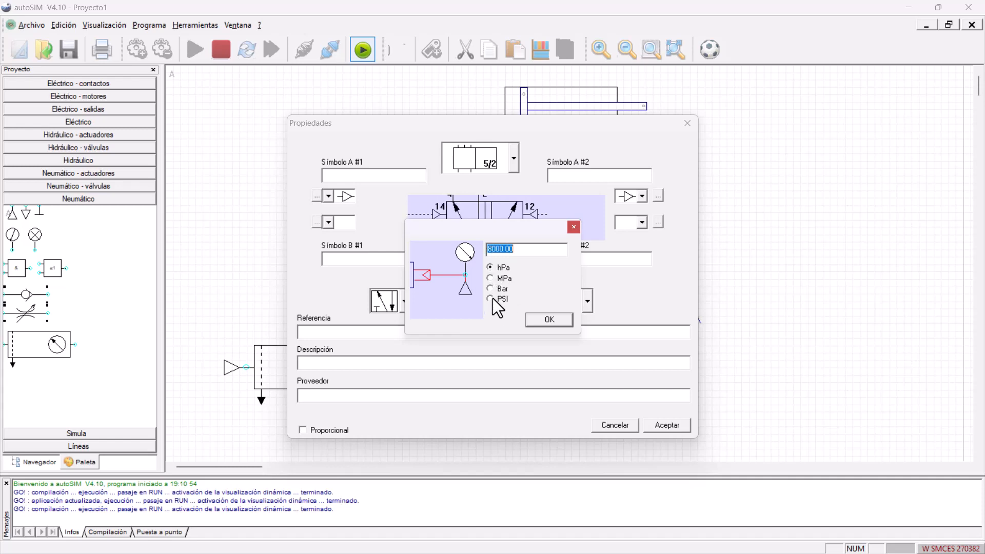
{"action": "left_click", "coordinate": [490, 299]}
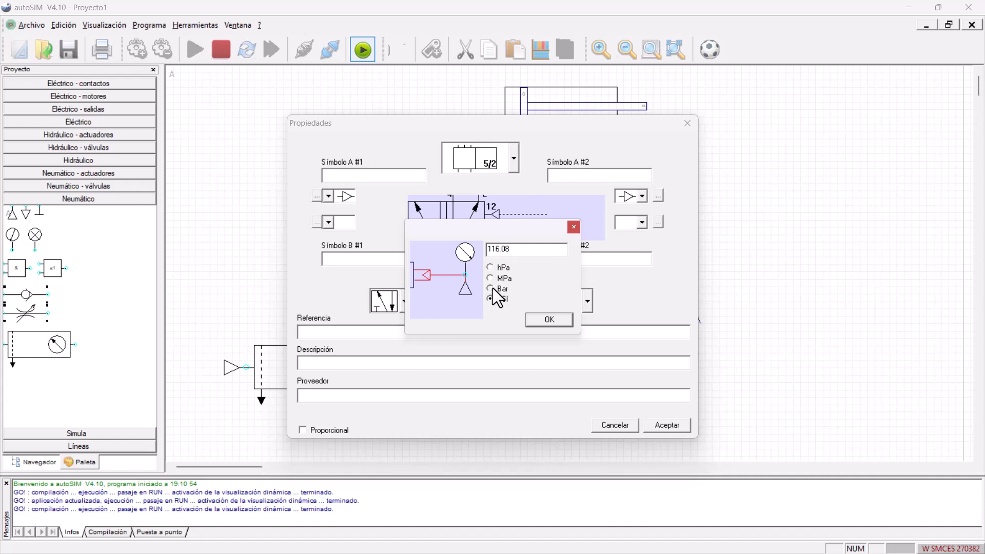
{"action": "left_click", "coordinate": [491, 288]}
{"action": "left_click_drag", "start_coordinate": [507, 250], "coordinate": [479, 250]}
{"action": "type", "text": "3"}
{"action": "left_click", "coordinate": [548, 319]}
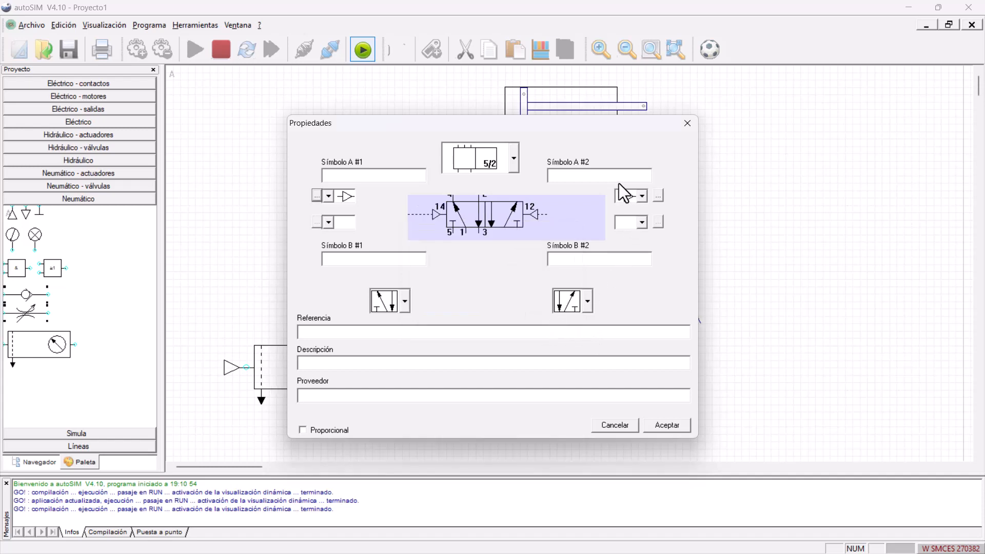
Step: Edit the pressure of pilot 12 on the 5/2 valve in bar and accept the valve's properties
{"action": "left_click", "coordinate": [658, 199]}
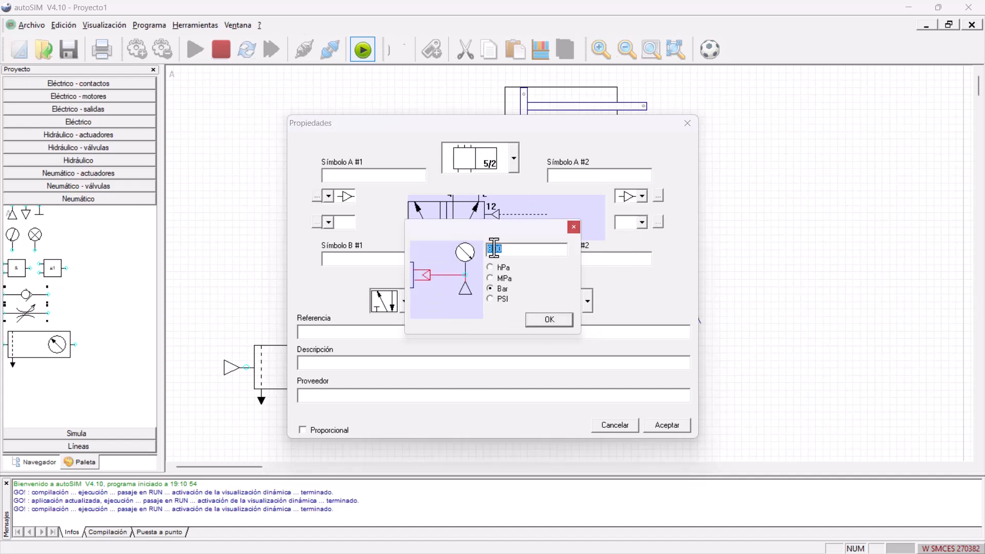
{"action": "left_click", "coordinate": [494, 248]}
{"action": "key", "text": "Return"}
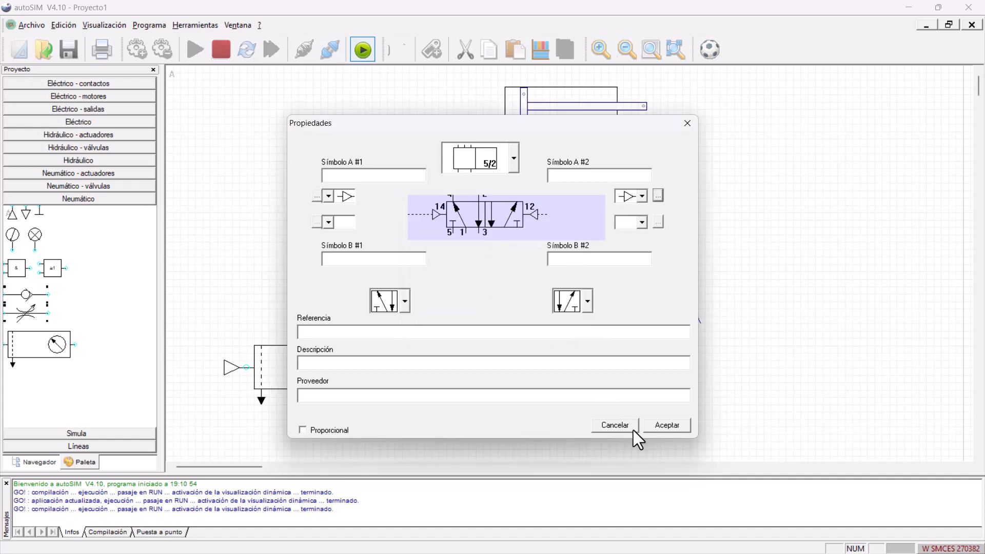
{"action": "left_click", "coordinate": [666, 425]}
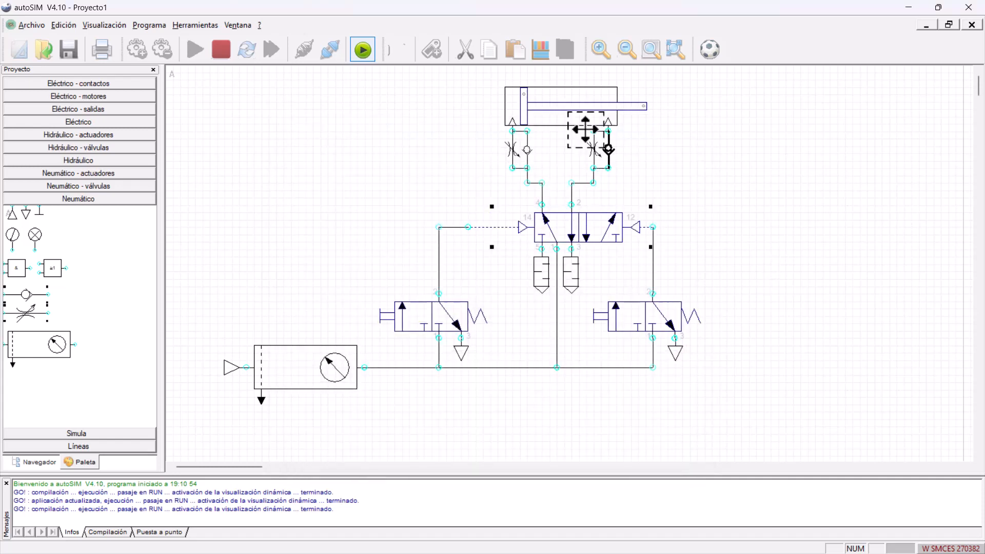
Step: Run the circuit simulation and operate the two manual 3/2 valves alternately to test the cylinder's extension and retraction
{"action": "left_click", "coordinate": [712, 50]}
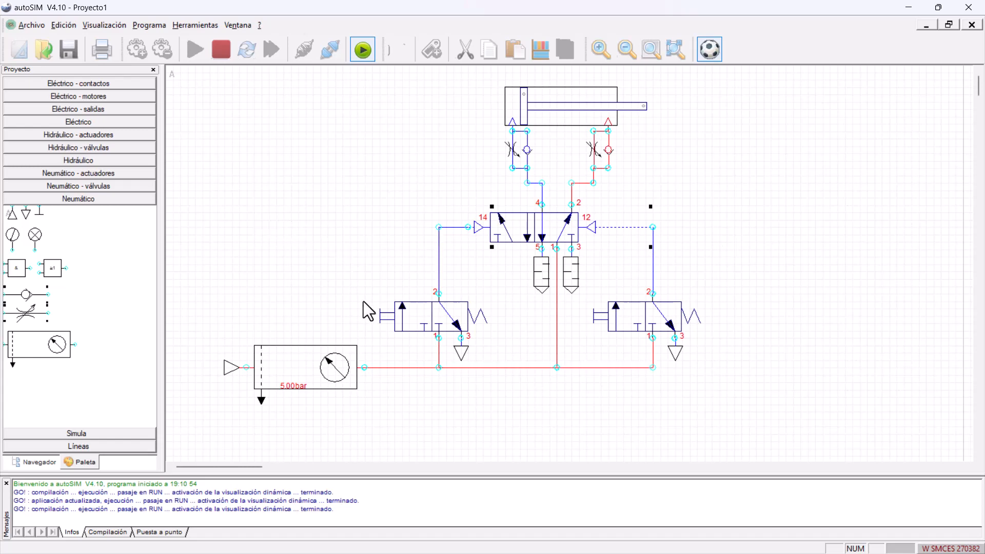
{"action": "left_click", "coordinate": [386, 318]}
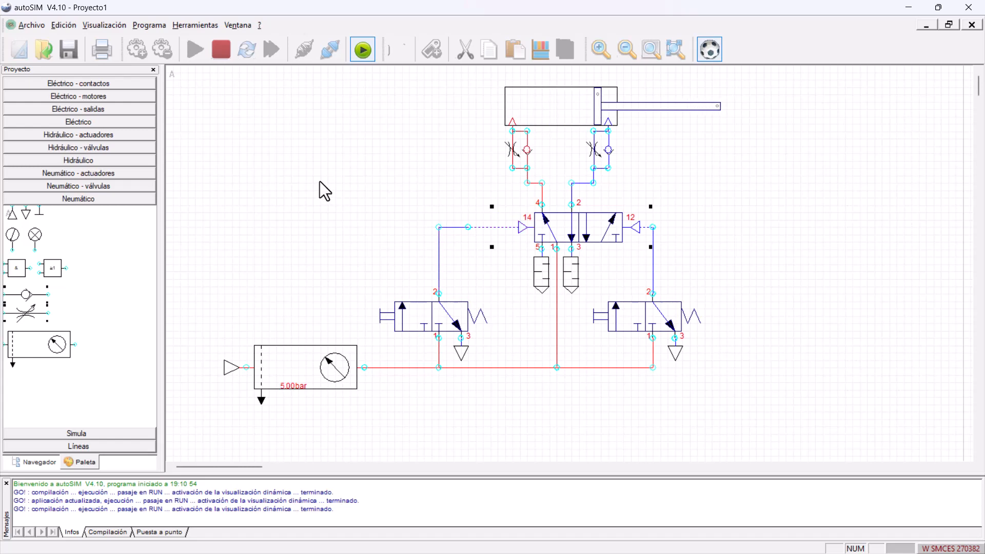
{"action": "left_click", "coordinate": [603, 329]}
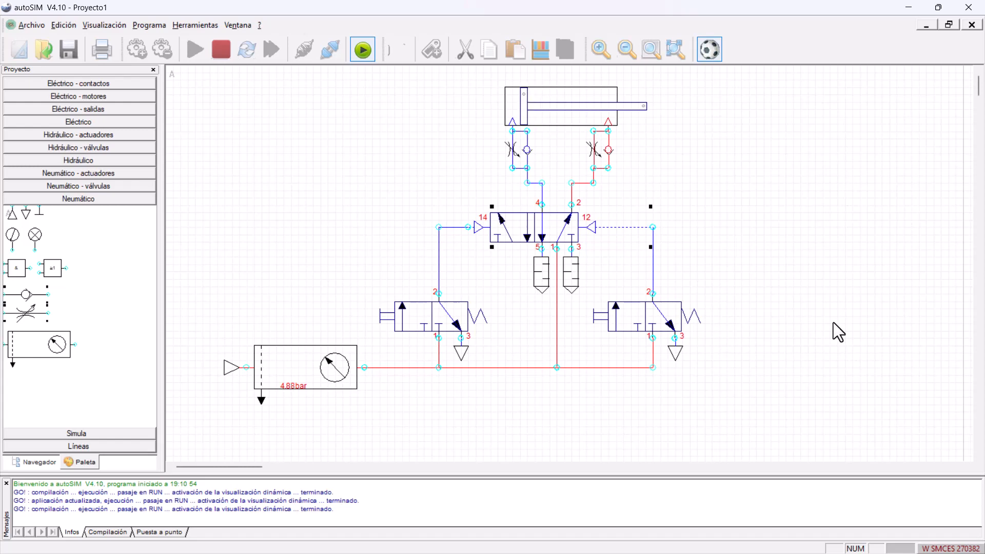
{"action": "left_click", "coordinate": [388, 329]}
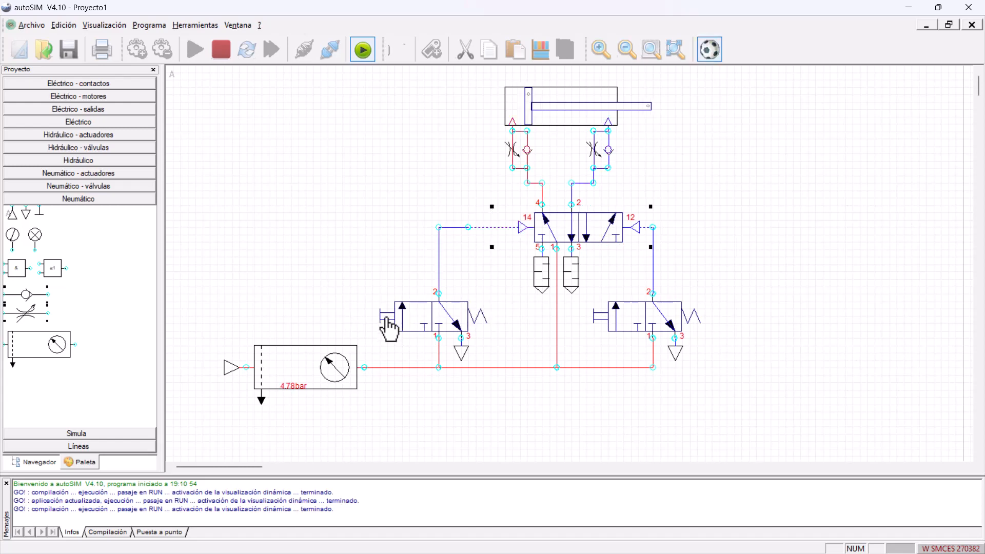
{"action": "left_click", "coordinate": [605, 321]}
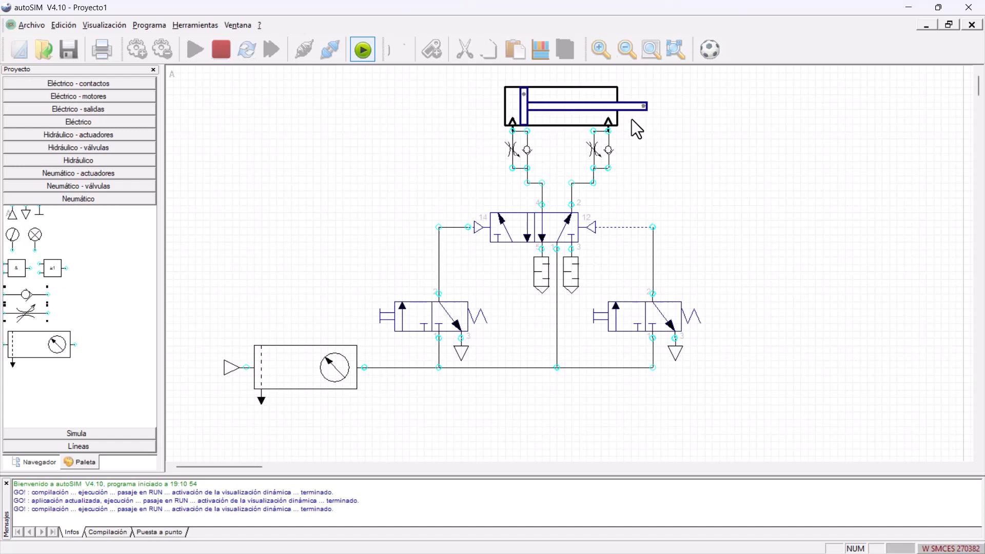
Step: Label the 5/2 valve's pilots by setting Símbolo A #1 to A+ and Símbolo A #2 to A-
{"action": "double_click", "coordinate": [548, 237]}
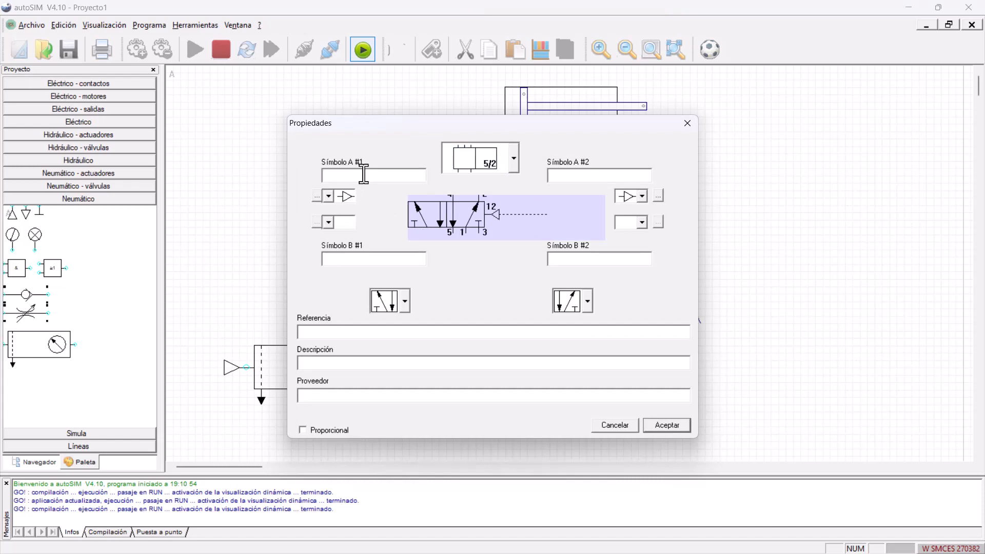
{"action": "type", "text": "A+"}
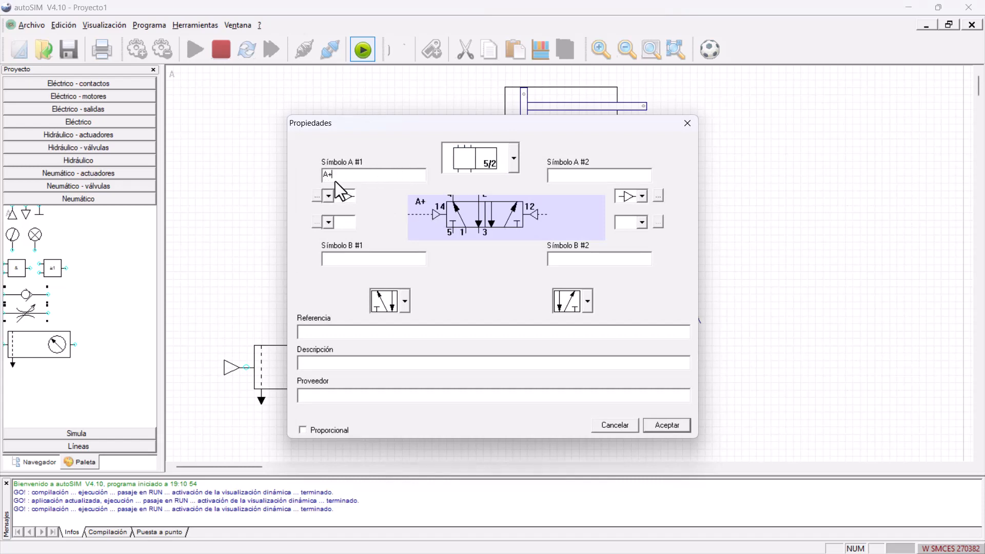
{"action": "left_click", "coordinate": [594, 180]}
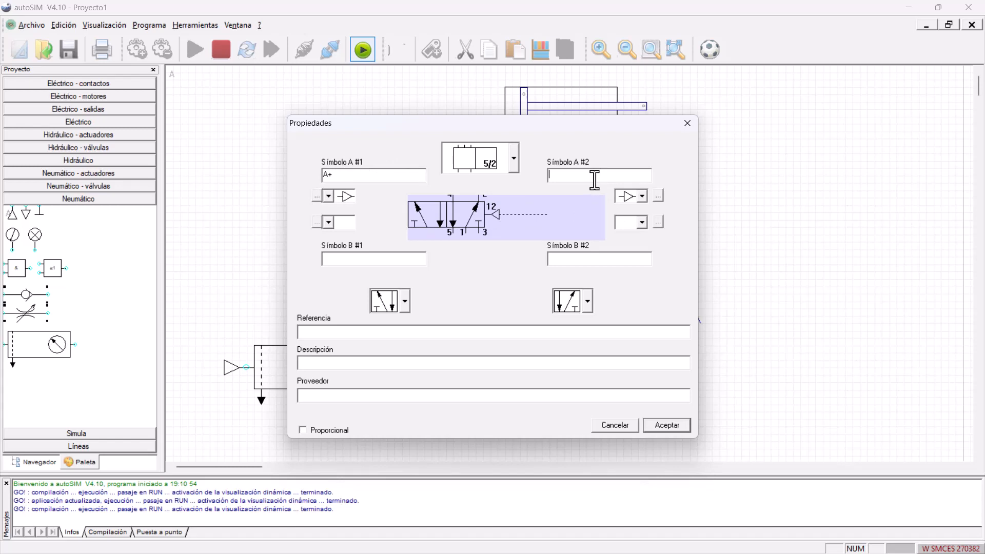
{"action": "type", "text": "A-"}
{"action": "key", "text": "Return"}
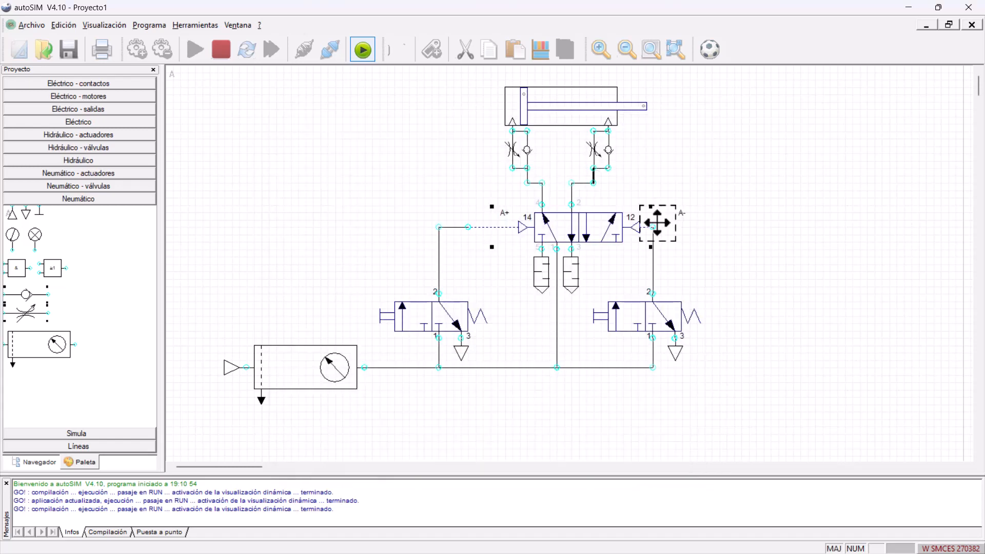
{"action": "left_click", "coordinate": [477, 205]}
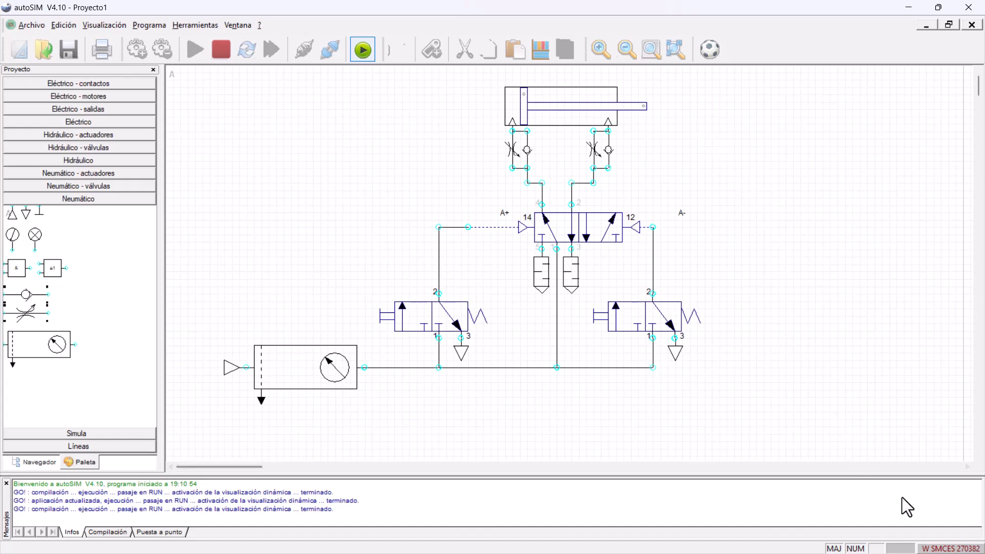
Step: Change the actuator of the 3/2 valve feeding pilot 12 to a roller and set its Símbolo A #1 to a1
{"action": "double_click", "coordinate": [658, 325]}
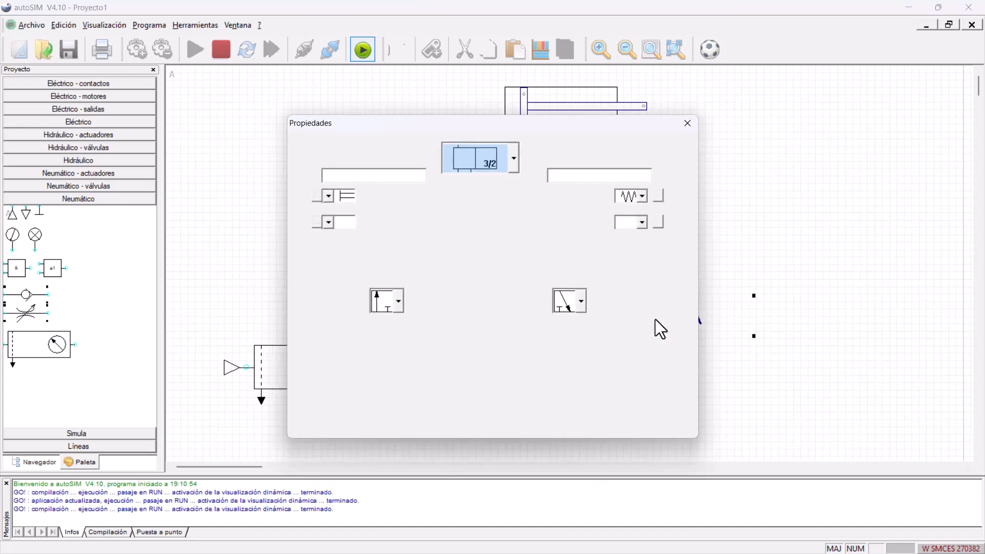
{"action": "left_click", "coordinate": [328, 195]}
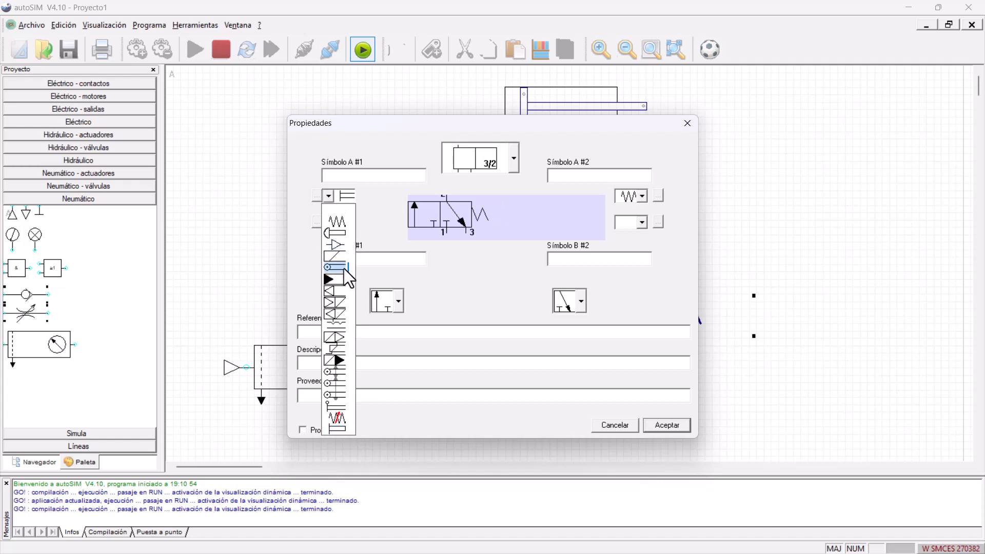
{"action": "left_click", "coordinate": [344, 268]}
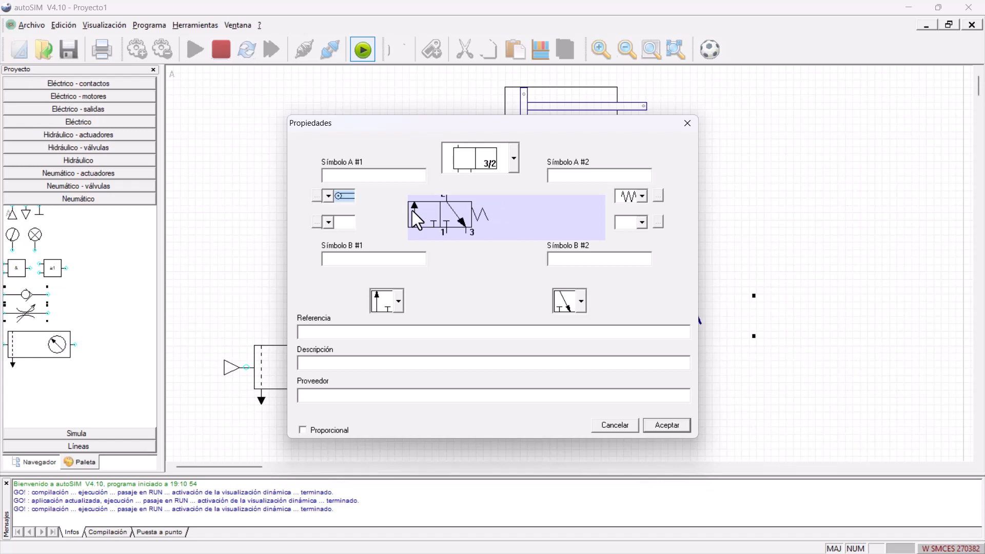
{"action": "left_click", "coordinate": [363, 177]}
{"action": "type", "text": "a1"}
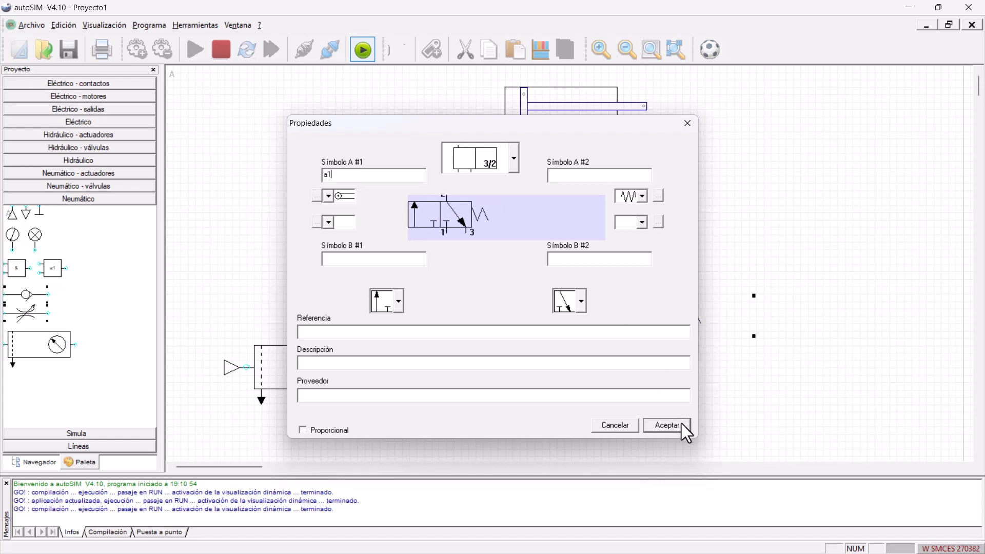
{"action": "left_click", "coordinate": [667, 425]}
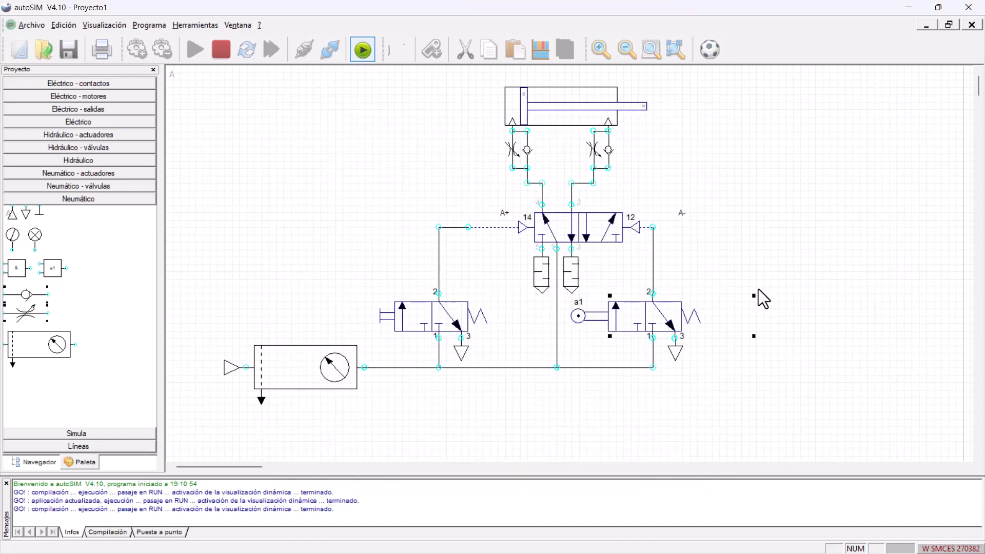
Step: Add a Texto object from the predefined category Dibujo and place it beside the rear end of the cylinder
{"action": "left_click", "coordinate": [552, 99]}
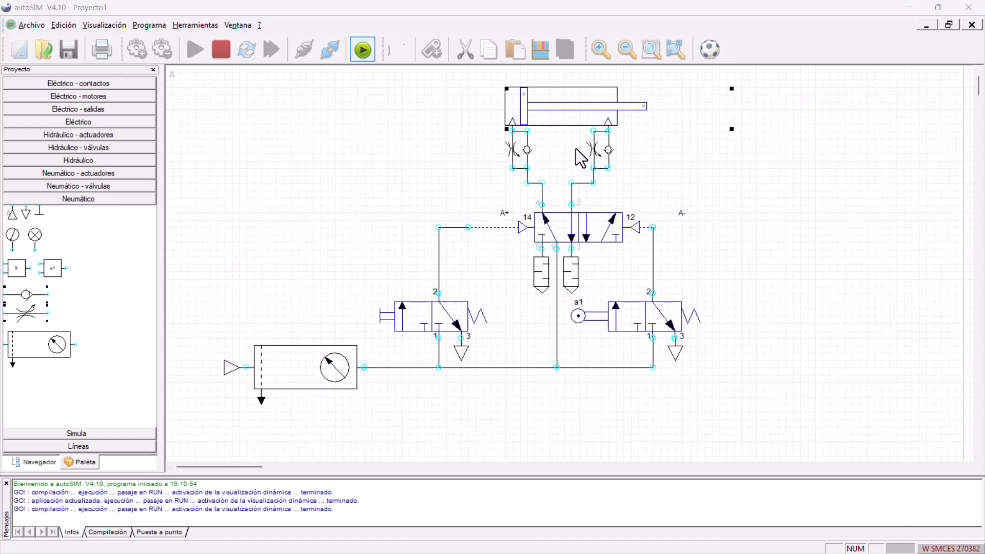
{"action": "right_click", "coordinate": [441, 113]}
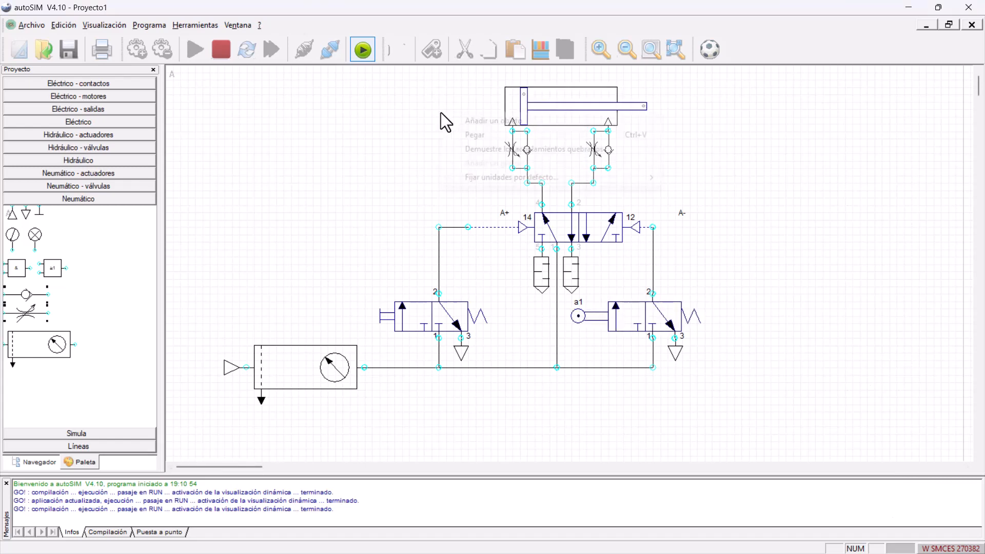
{"action": "left_click", "coordinate": [489, 123]}
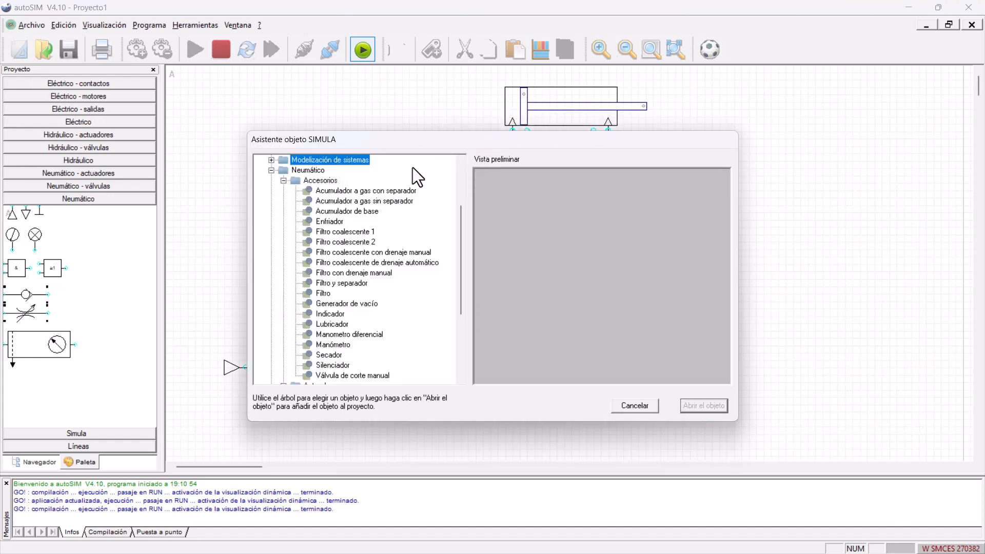
{"action": "left_click", "coordinate": [284, 181]}
{"action": "left_click", "coordinate": [284, 179]}
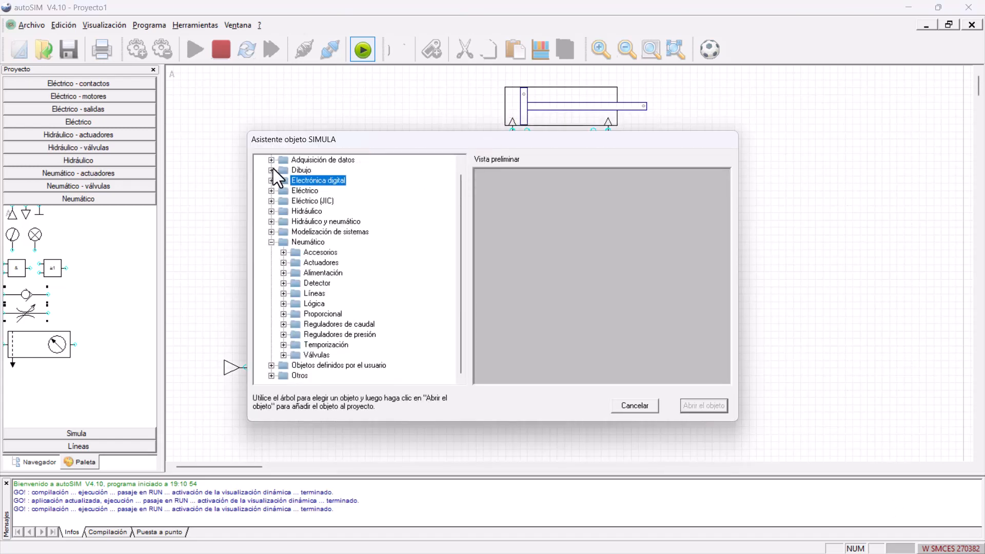
{"action": "scroll", "coordinate": [273, 170], "scroll_direction": "up", "scroll_amount": 1}
{"action": "left_click", "coordinate": [273, 181]}
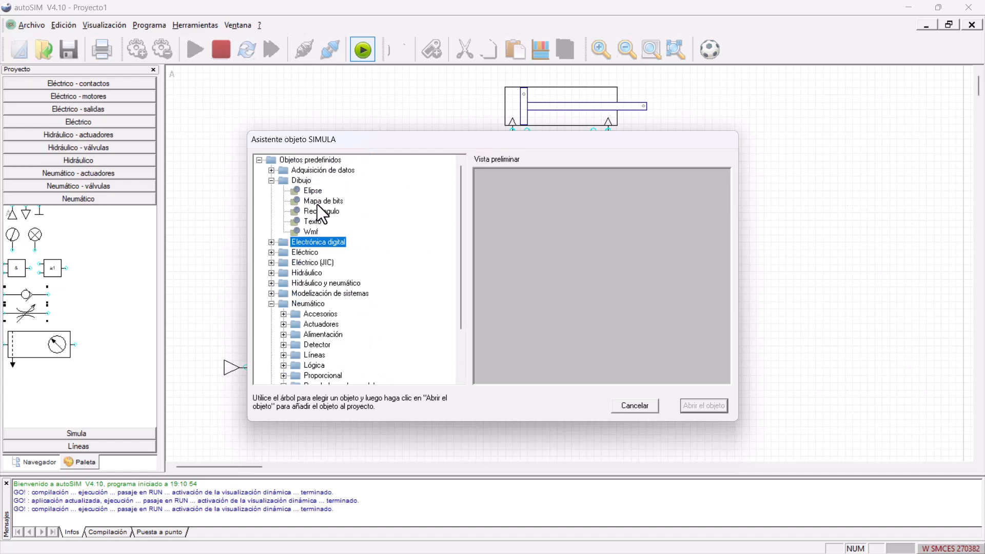
{"action": "left_click", "coordinate": [314, 224]}
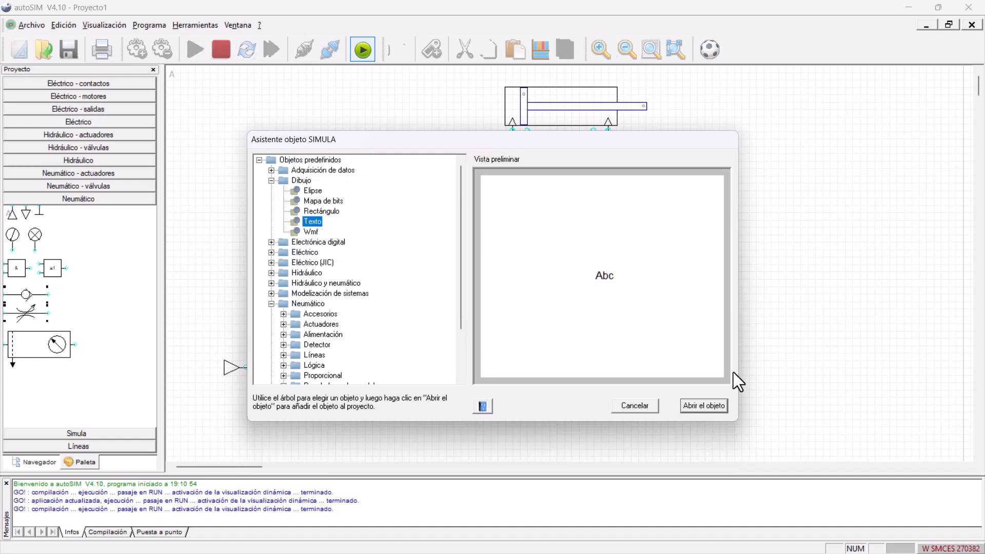
{"action": "left_click", "coordinate": [704, 406]}
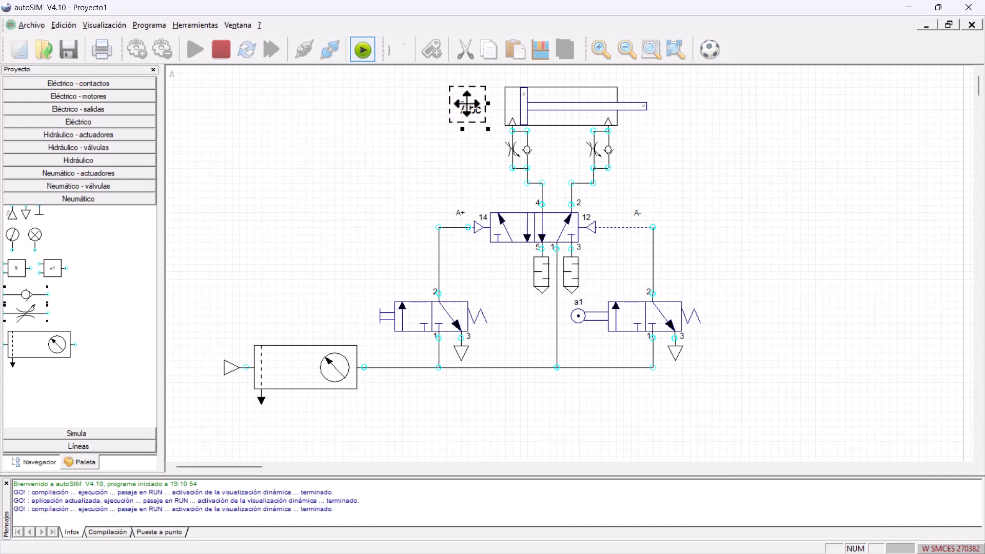
{"action": "left_click", "coordinate": [467, 109]}
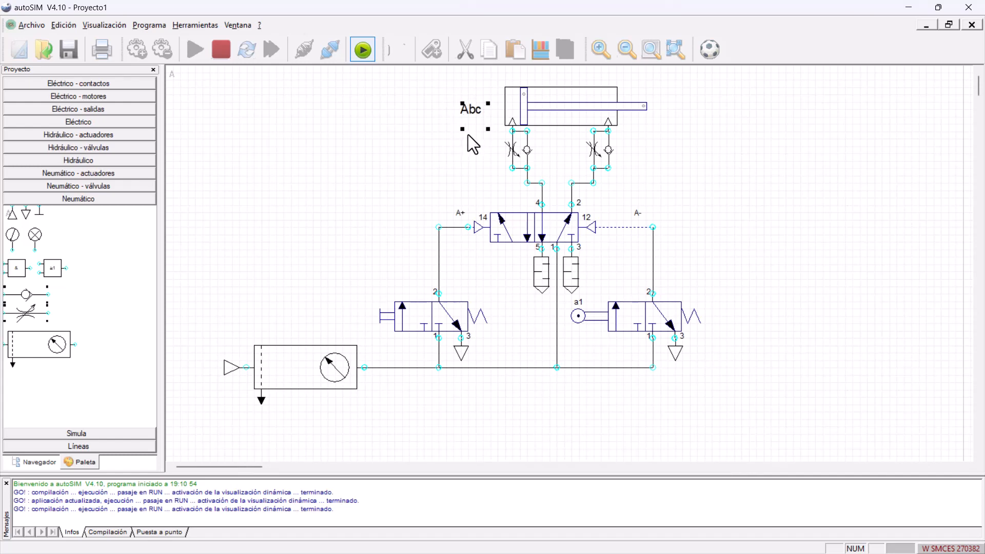
Step: Change the text object to A and move it right next to the rear end of the cylinder
{"action": "double_click", "coordinate": [473, 108]}
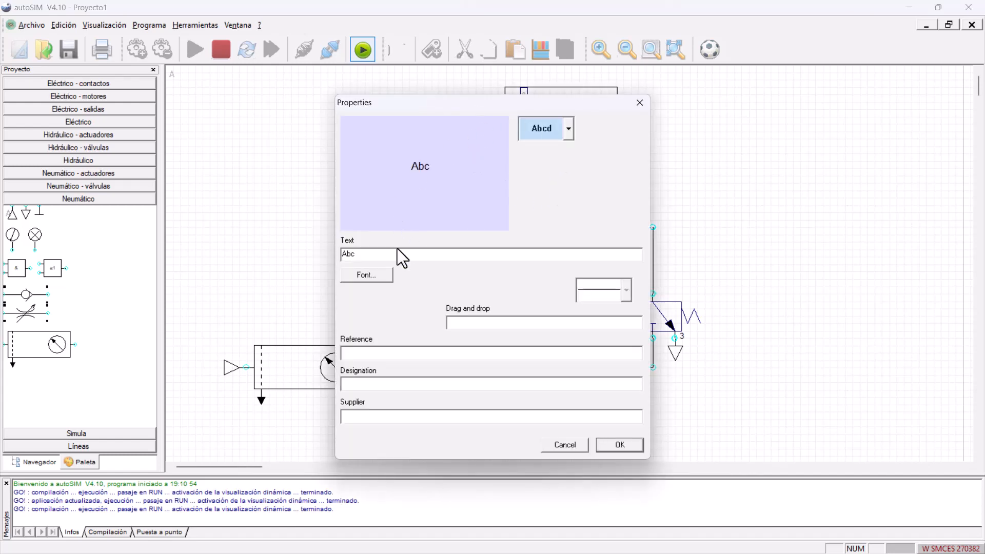
{"action": "left_click_drag", "start_coordinate": [354, 253], "coordinate": [350, 255]}
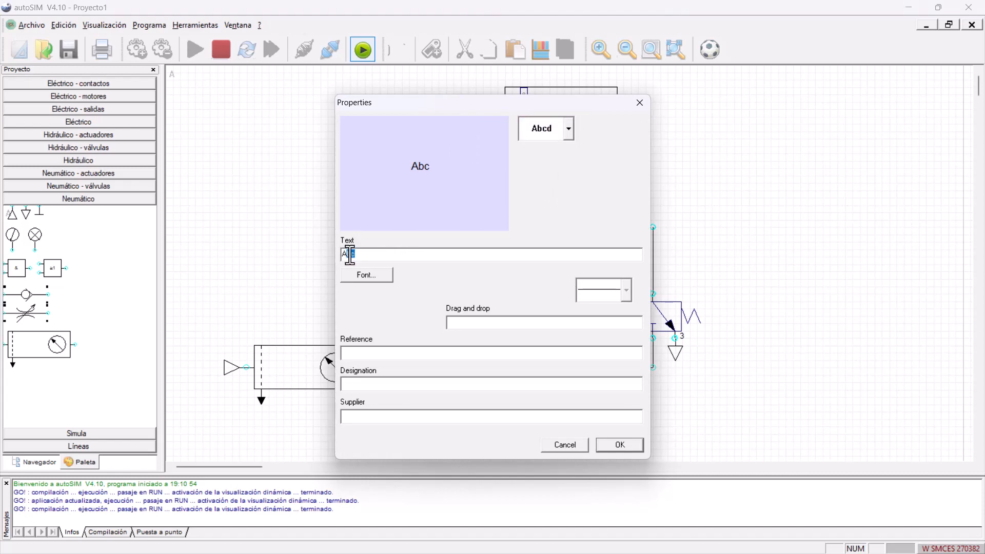
{"action": "key", "text": "BackSpace"}
{"action": "key", "text": "Return"}
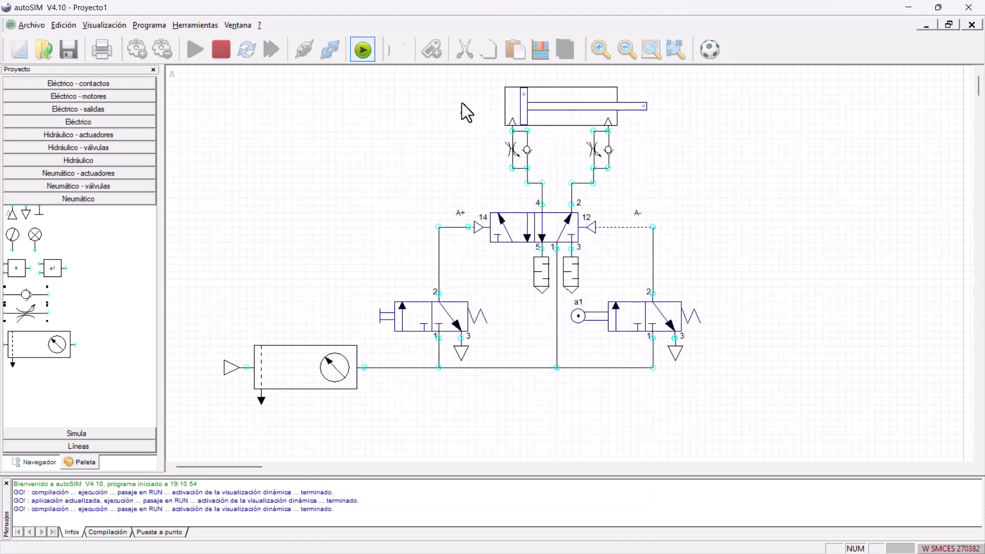
{"action": "left_click", "coordinate": [466, 110]}
{"action": "left_click_drag", "start_coordinate": [467, 110], "coordinate": [488, 104]}
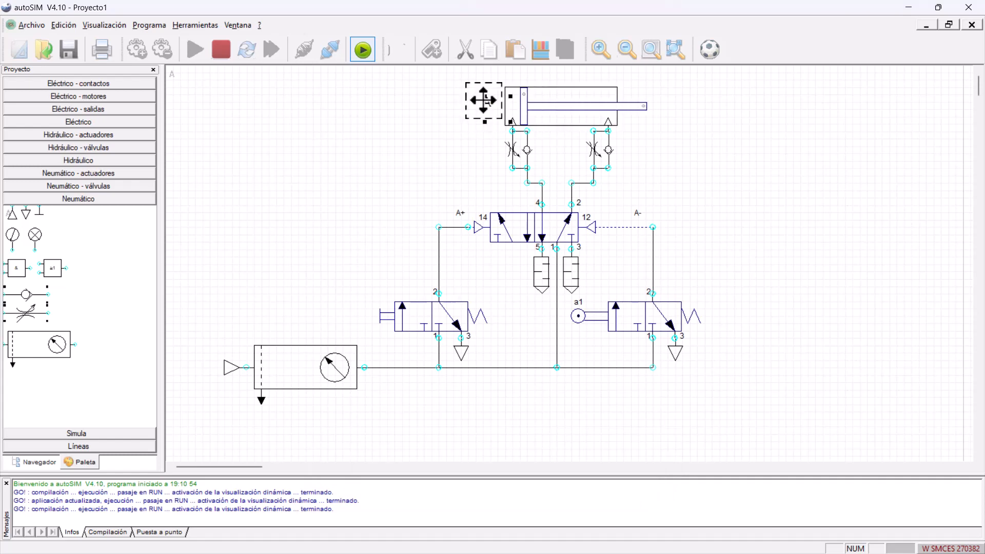
{"action": "left_click_drag", "start_coordinate": [488, 105], "coordinate": [487, 112]}
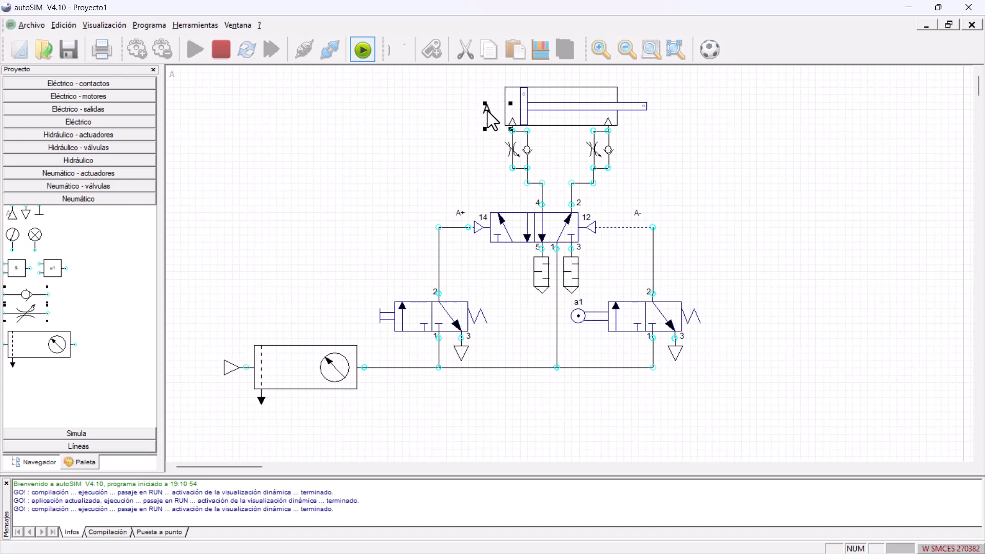
{"action": "left_click", "coordinate": [436, 112]}
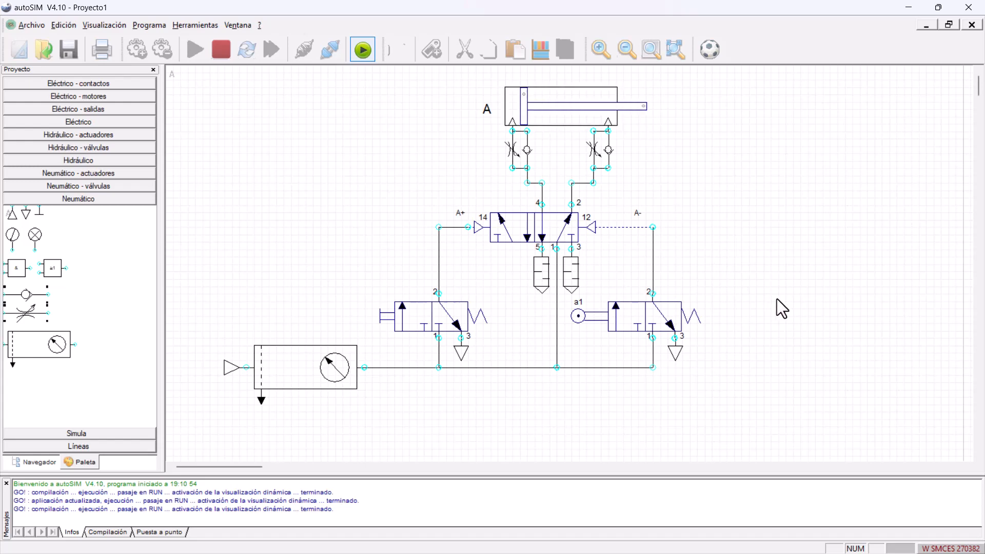
Step: Set the cylinder's final position detector to a1
{"action": "double_click", "coordinate": [586, 117]}
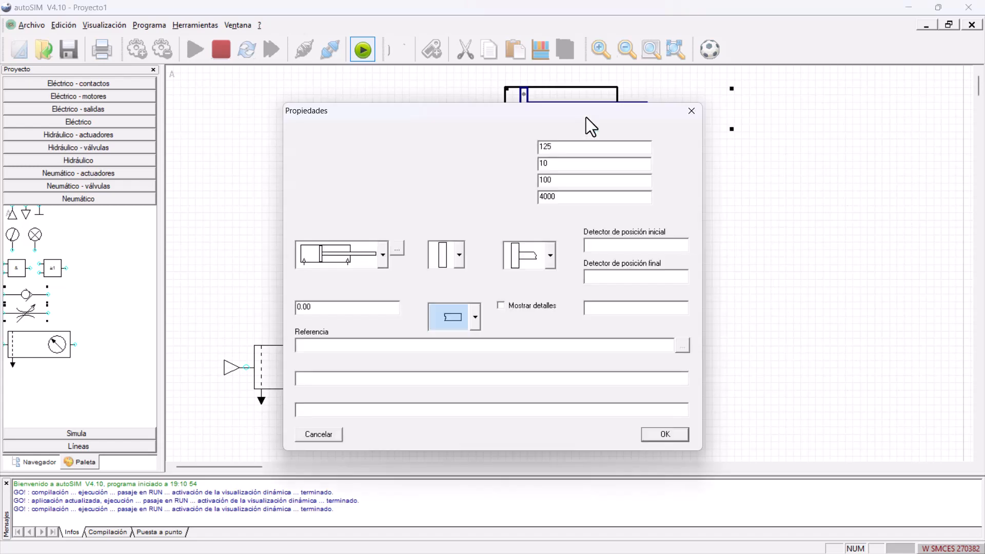
{"action": "left_click", "coordinate": [641, 244]}
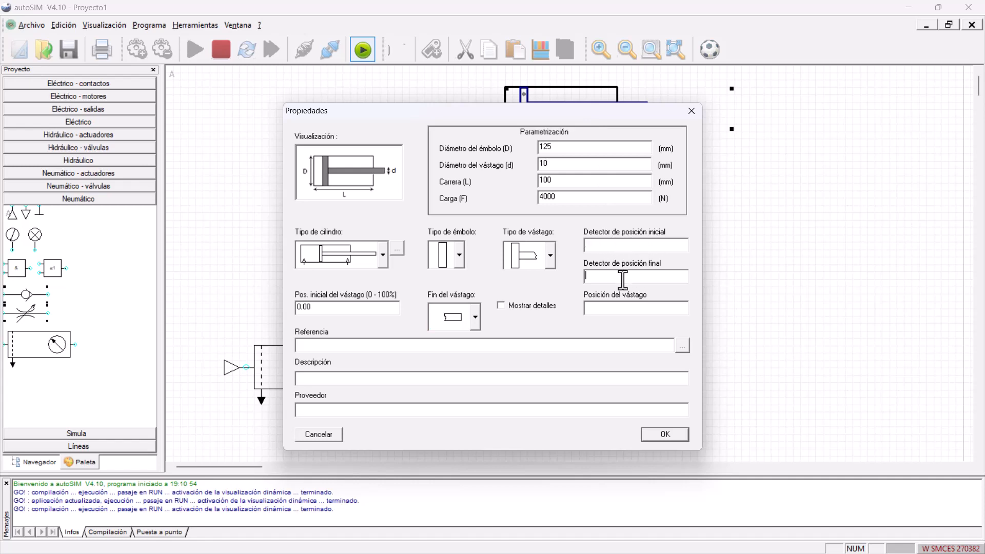
{"action": "type", "text": "a1"}
{"action": "left_click", "coordinate": [683, 436]}
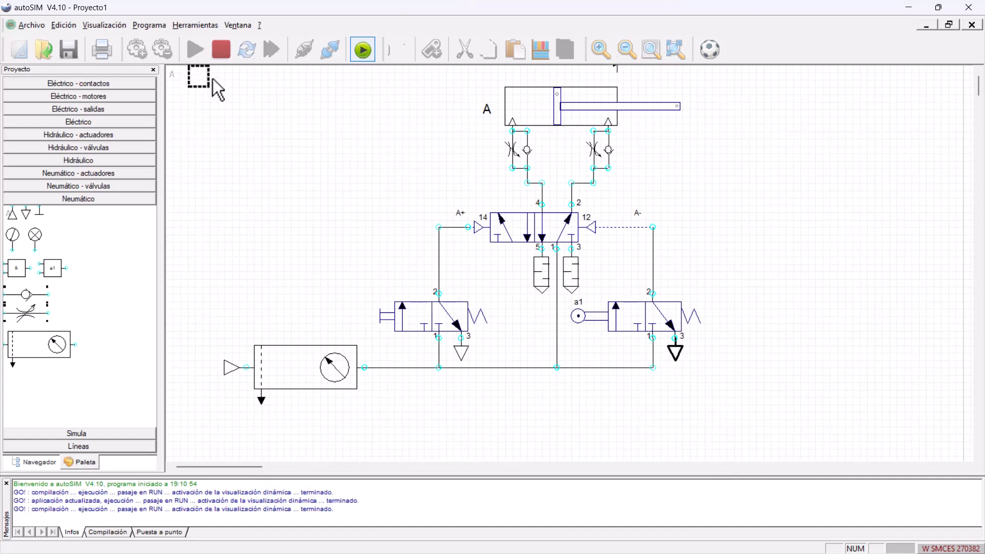
Step: Select the whole circuit and move it down so the cylinder's a1 detector mark fits on the sheet
{"action": "key", "text": "ctrl+a"}
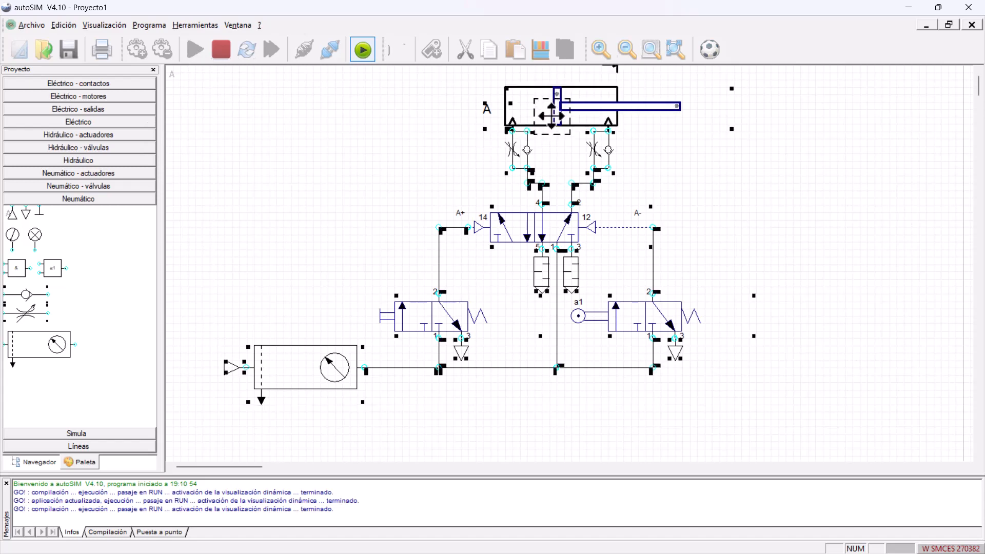
{"action": "left_click_drag", "start_coordinate": [543, 121], "coordinate": [555, 147]}
{"action": "left_click", "coordinate": [787, 172]}
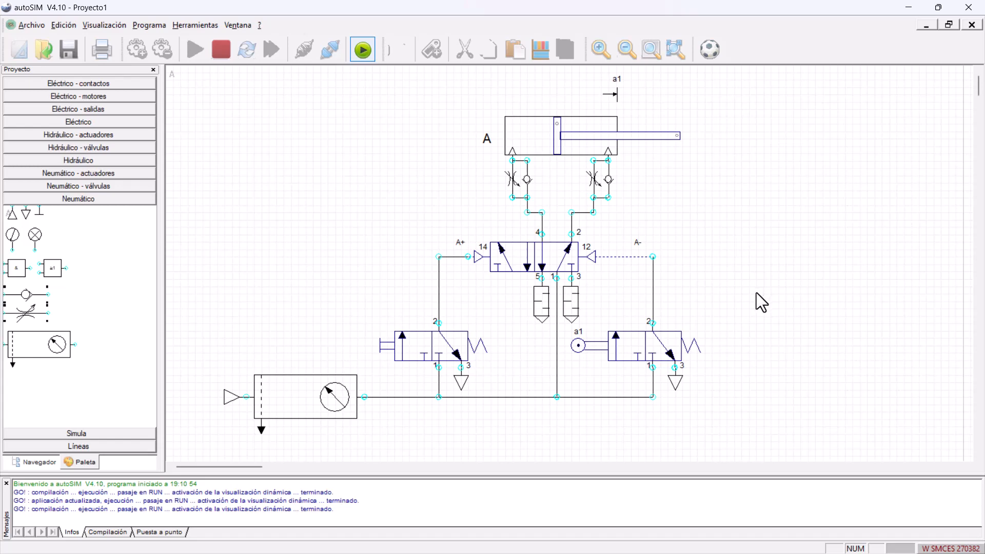
Step: Simulate the circuit, actuate the manual 3/2 valve to cycle the cylinder, and stop the simulation
{"action": "left_click", "coordinate": [710, 51]}
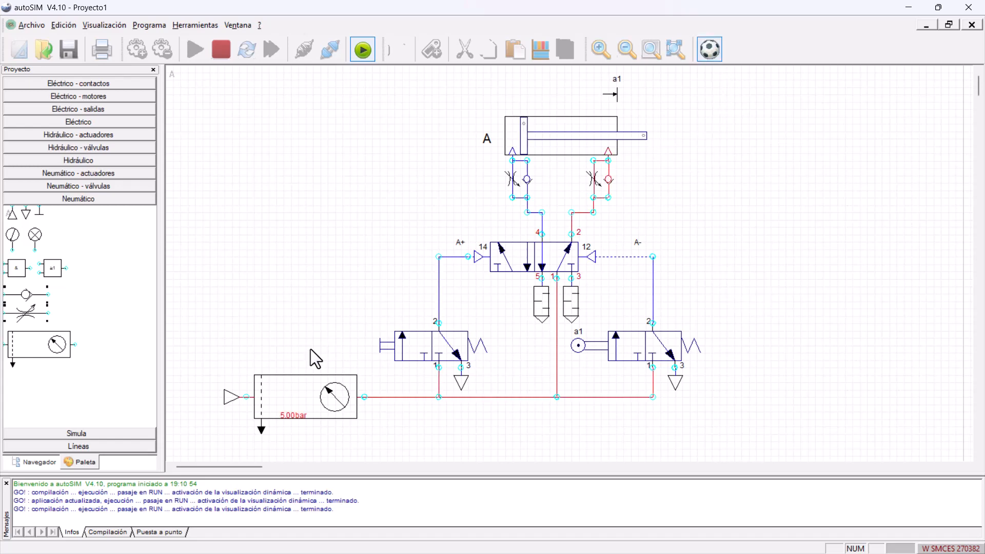
{"action": "left_click", "coordinate": [388, 355]}
{"action": "left_click", "coordinate": [387, 347]}
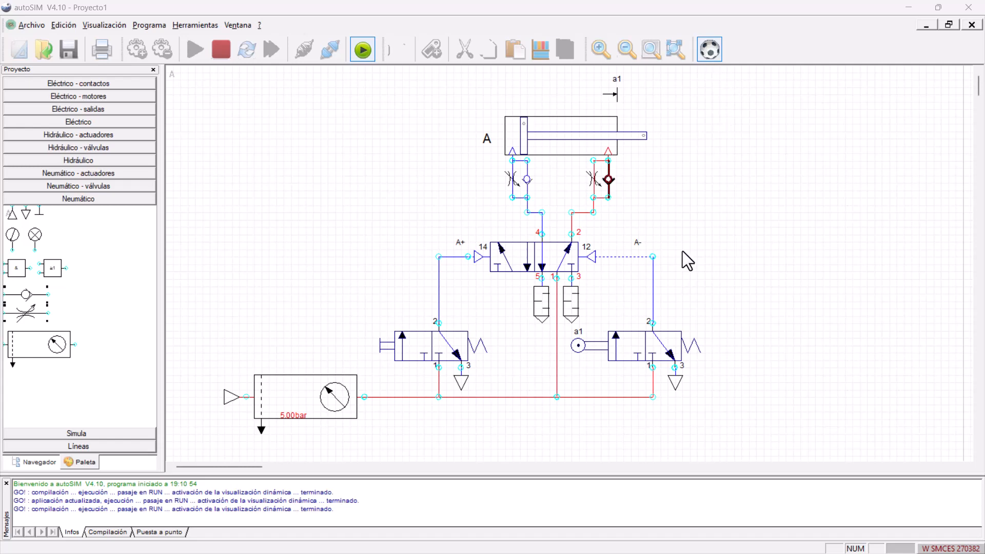
{"action": "left_click", "coordinate": [708, 51]}
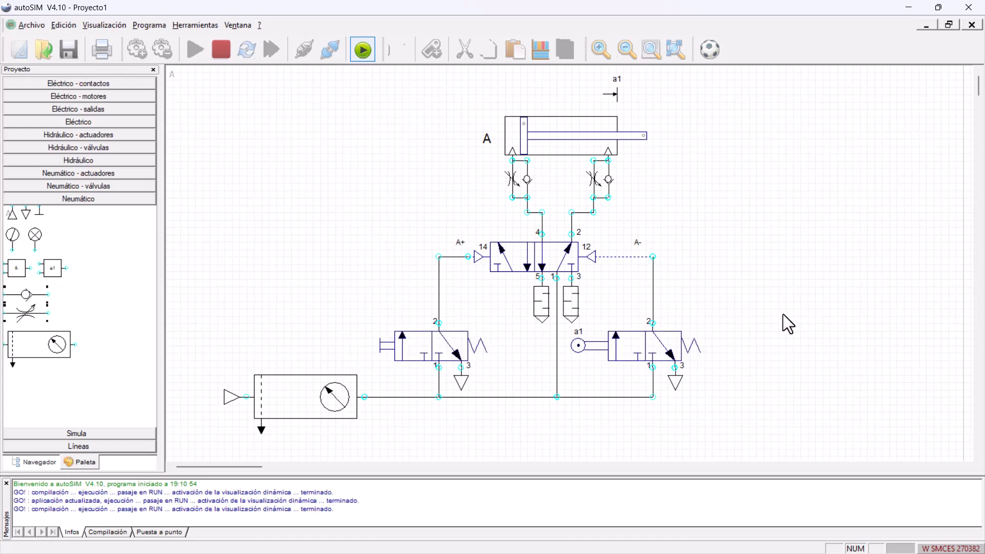
Step: Set the cylinder's initial position detector to a0
{"action": "double_click", "coordinate": [574, 151]}
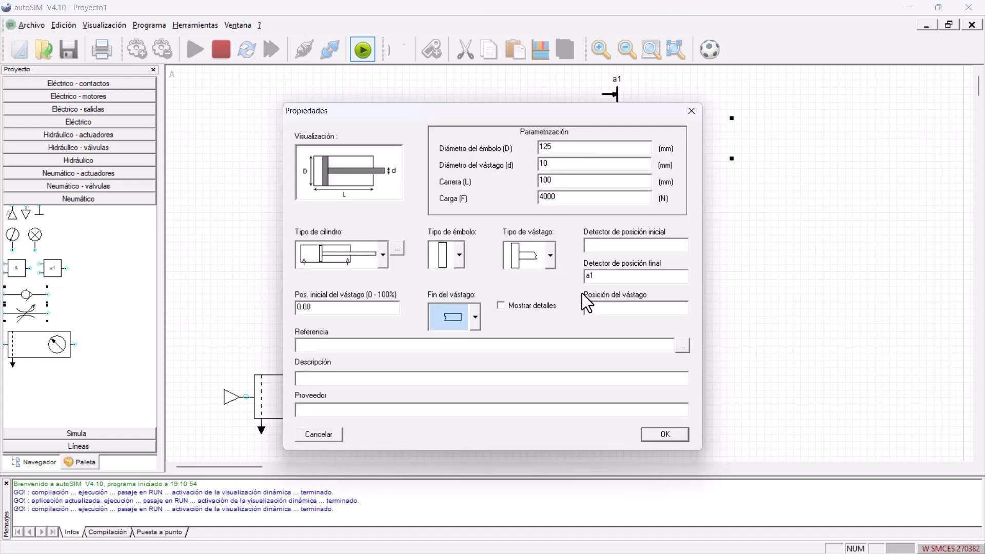
{"action": "left_click", "coordinate": [604, 245]}
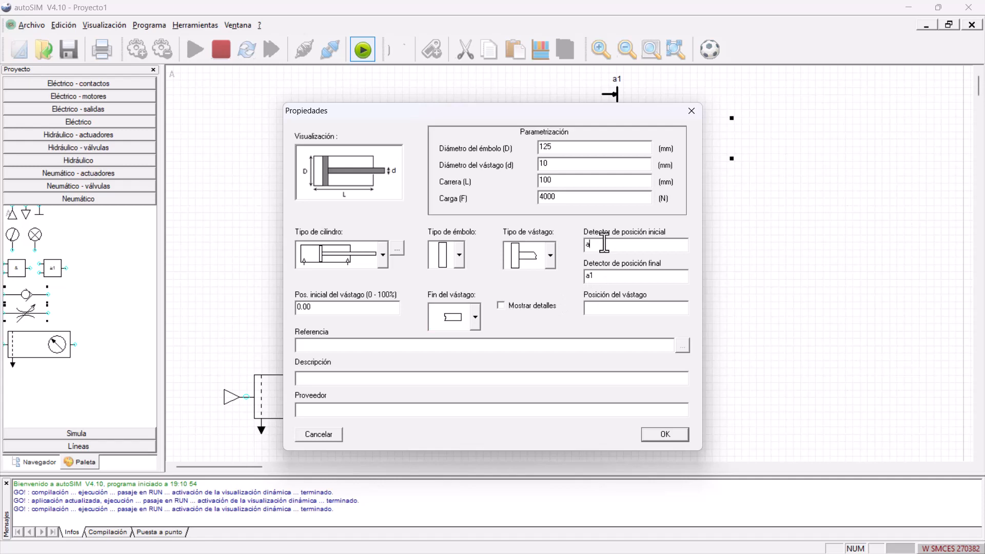
{"action": "key", "text": "Return"}
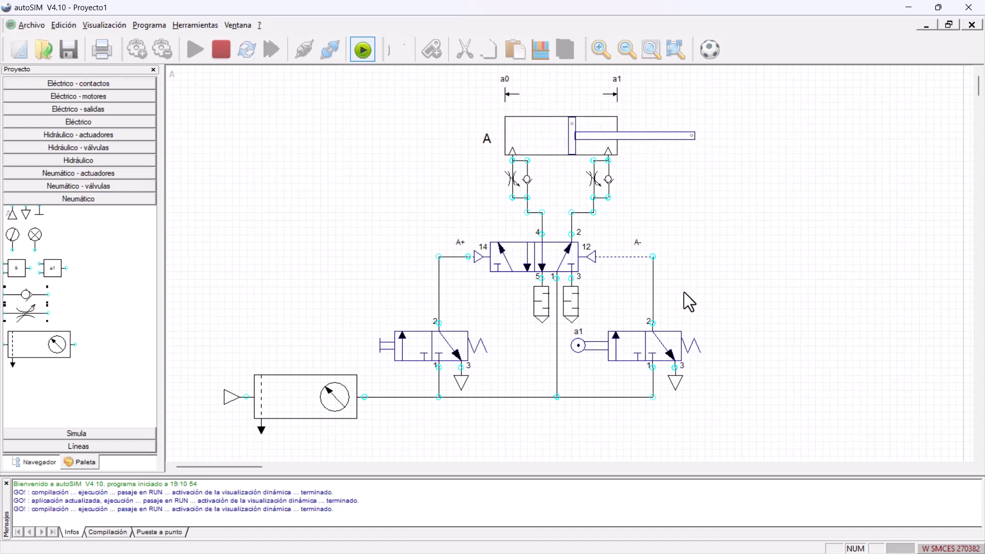
Step: Move the air treatment unit with its pressure source lower and delete the horizontal supply lines between it and the valves
{"action": "left_click", "coordinate": [620, 48]}
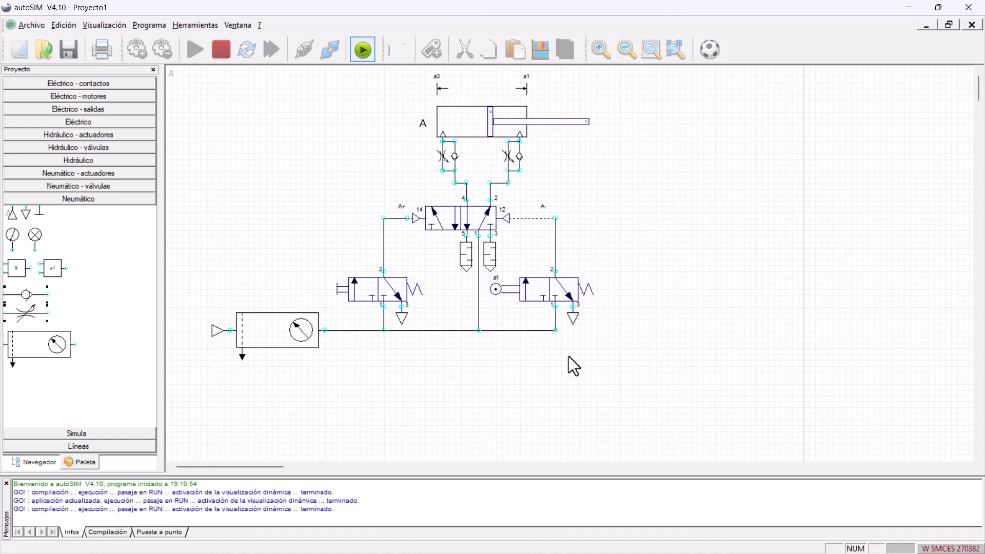
{"action": "left_click_drag", "start_coordinate": [444, 397], "coordinate": [275, 398]}
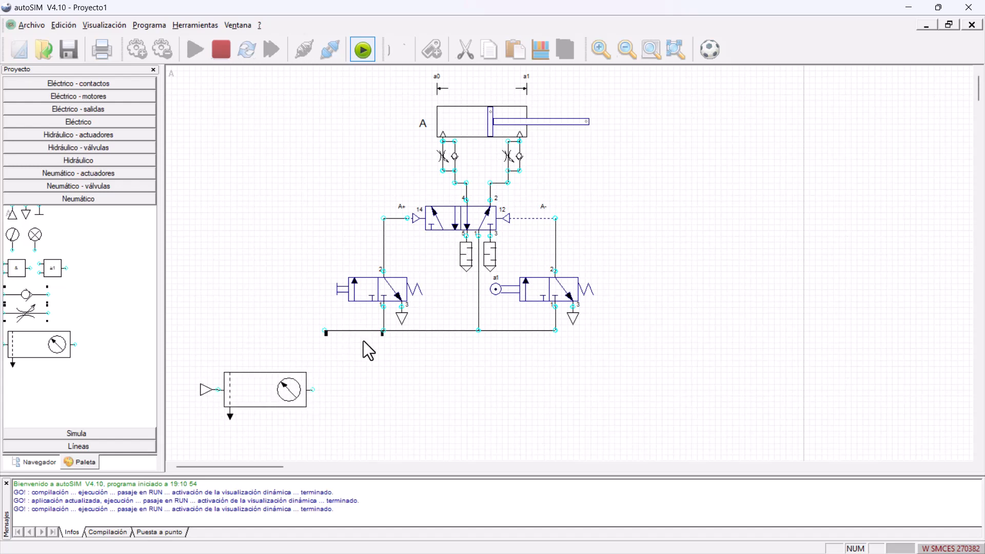
{"action": "key", "text": "Delete"}
{"action": "left_click", "coordinate": [406, 308]}
{"action": "left_click", "coordinate": [416, 331]}
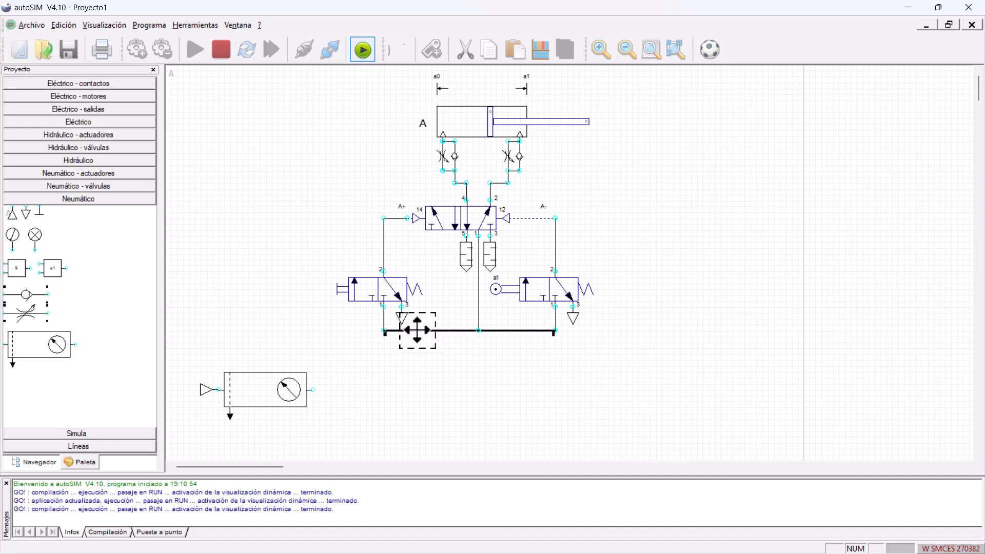
{"action": "key", "text": "Delete"}
{"action": "left_click", "coordinate": [438, 332]}
{"action": "key", "text": "Delete"}
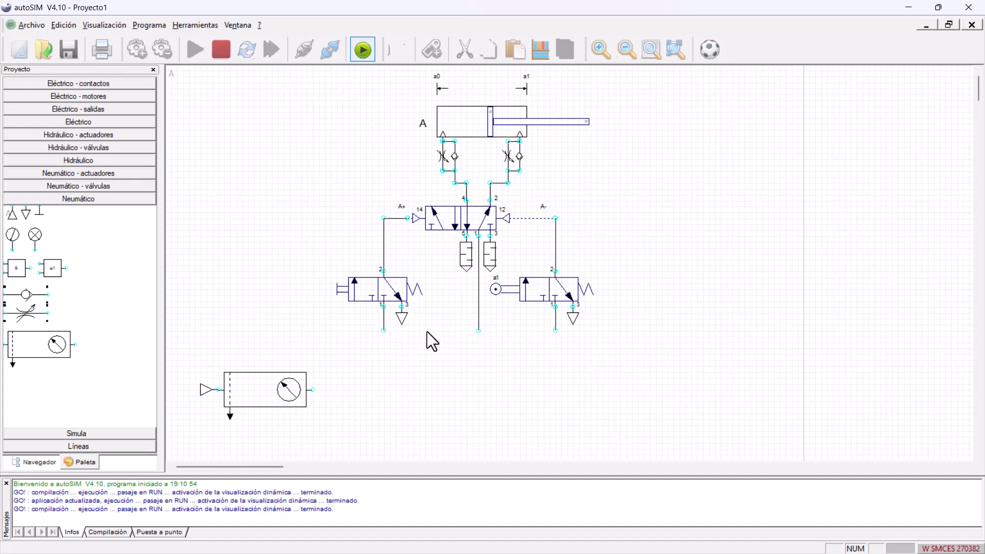
Step: Duplicate the manual 3/2 valve and place the copy directly below, with its port 2 on the original's port 1 line
{"action": "left_click", "coordinate": [391, 300]}
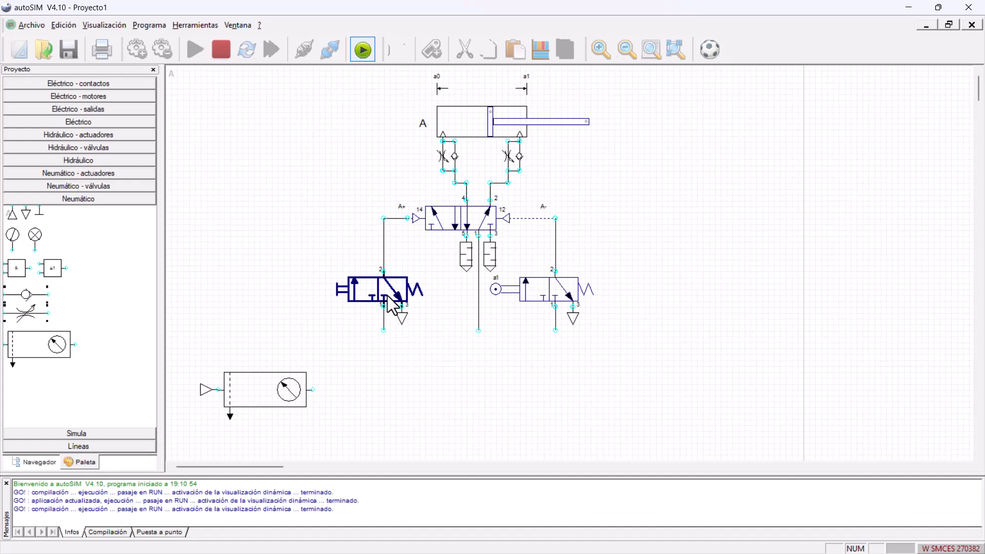
{"action": "left_click", "coordinate": [393, 307]}
{"action": "left_click", "coordinate": [391, 290]}
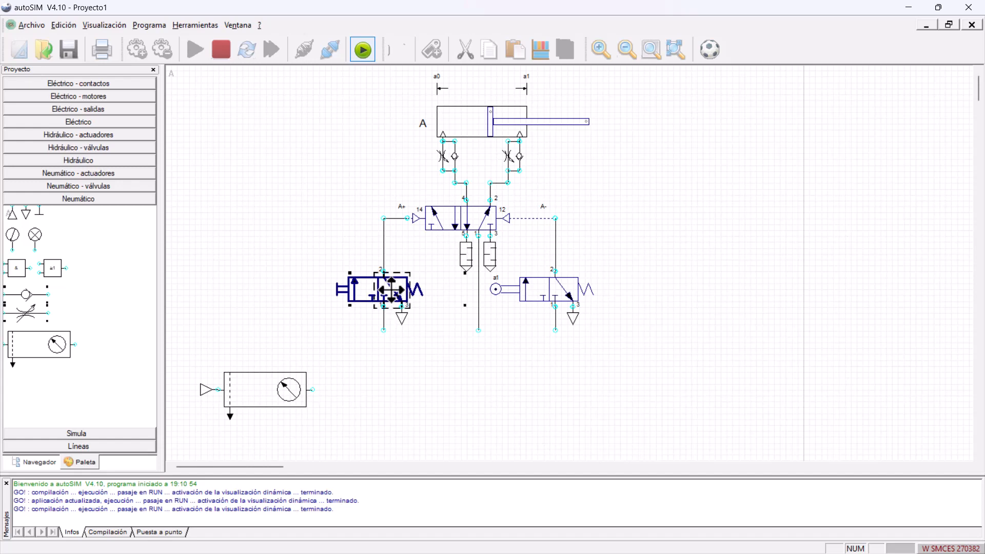
{"action": "key", "text": "ctrl+v"}
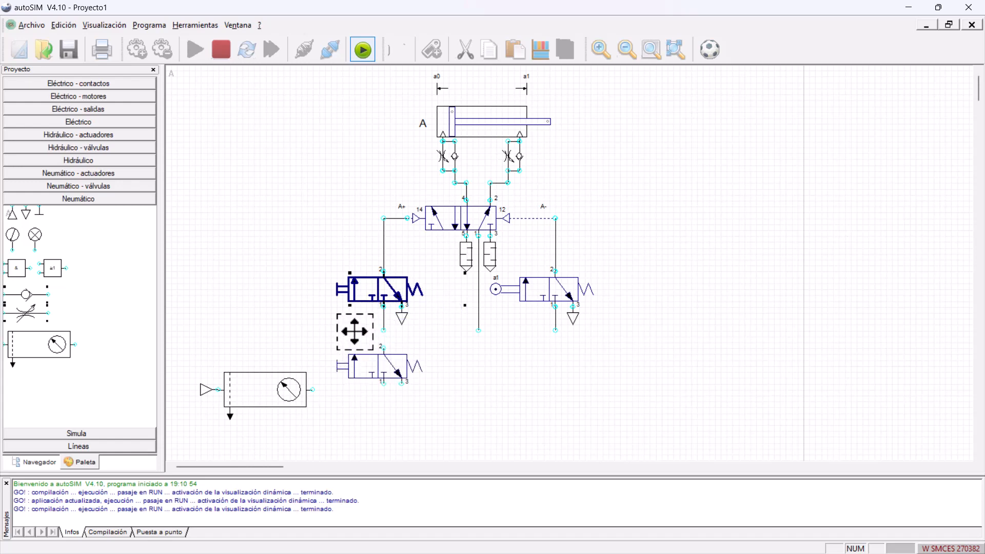
{"action": "left_click", "coordinate": [352, 335]}
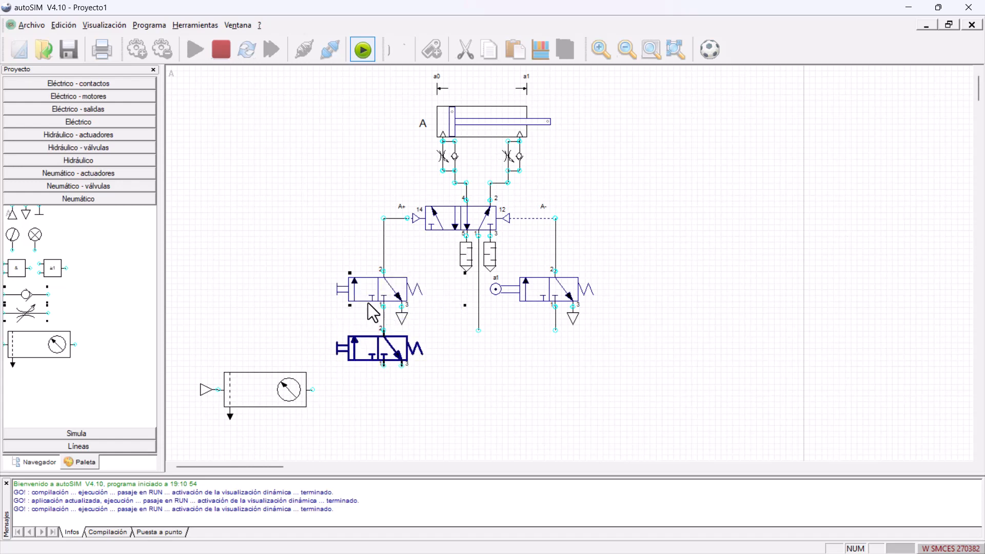
Step: Change the actuator of the upper 3/2 valve feeding pilot 14 to a roller and set its Símbolo A #1 to a0
{"action": "left_click", "coordinate": [368, 305]}
{"action": "double_click", "coordinate": [368, 305]}
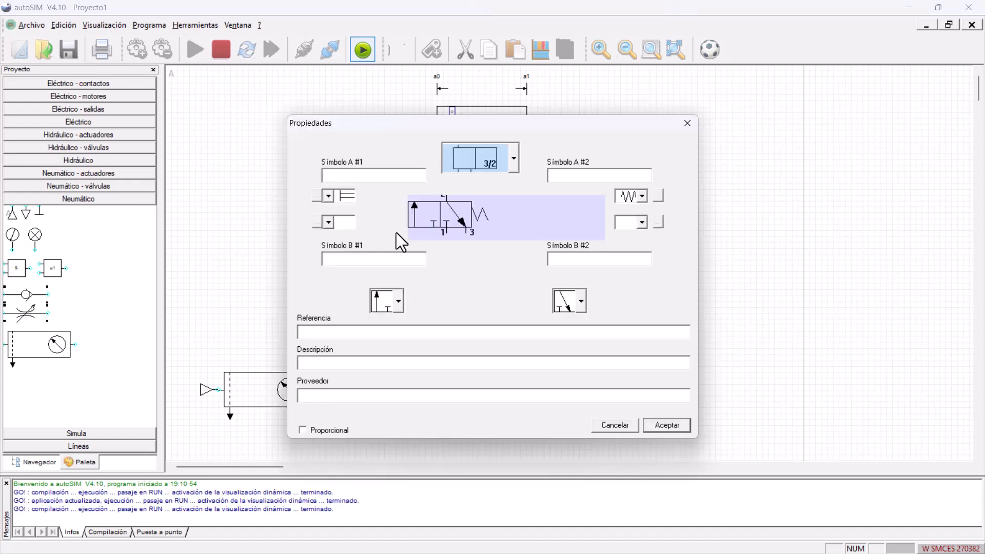
{"action": "left_click", "coordinate": [331, 198]}
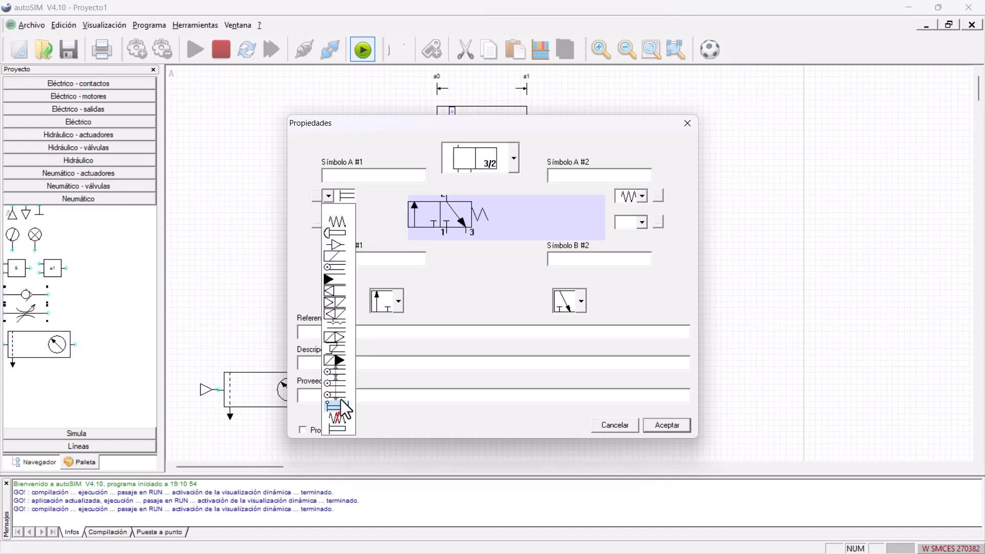
{"action": "left_click", "coordinate": [343, 267]}
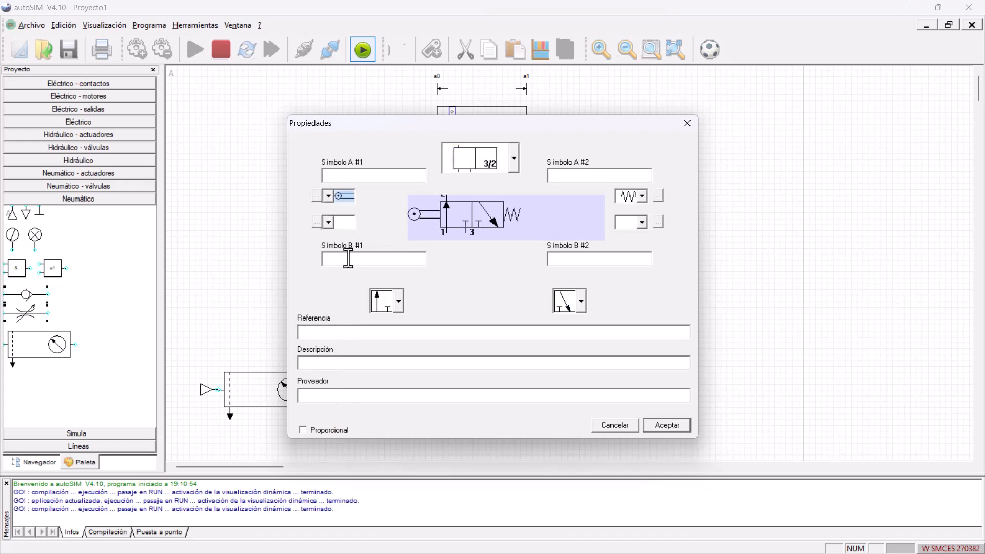
{"action": "left_click", "coordinate": [361, 177]}
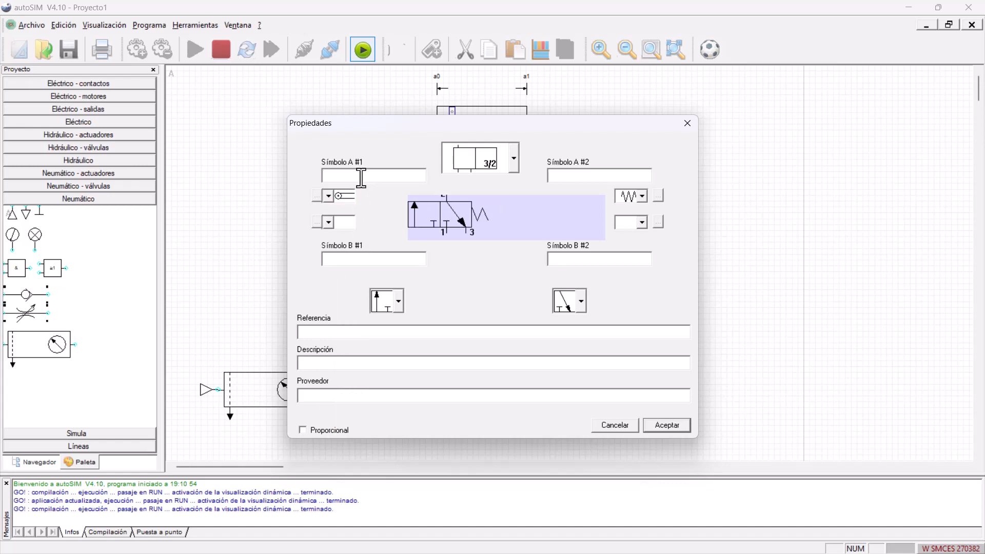
{"action": "type", "text": "a0"}
{"action": "key", "text": "Return"}
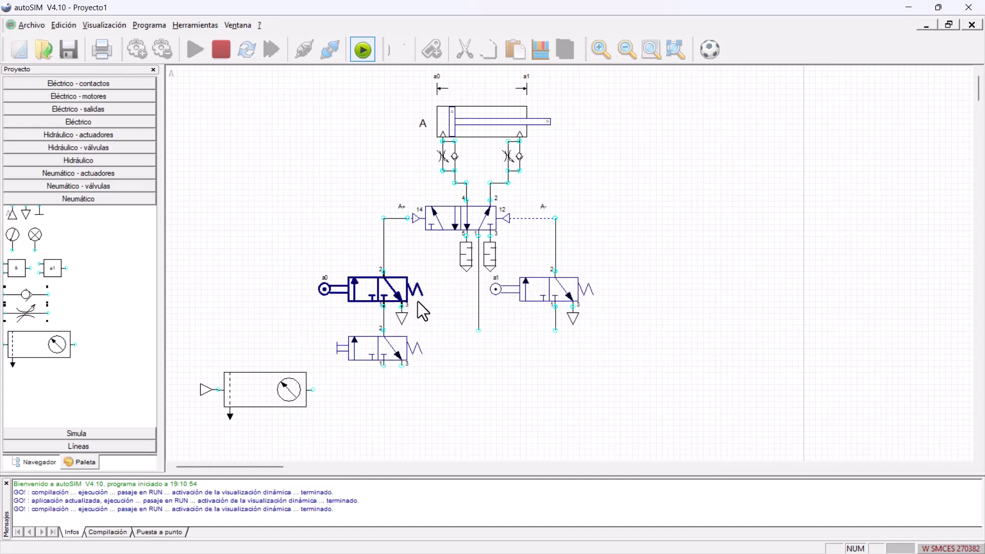
Step: Copy the exhaust symbol to port 3 of the lower manual valve and connect the valve's port 1 to the air treatment unit
{"action": "left_click", "coordinate": [402, 316]}
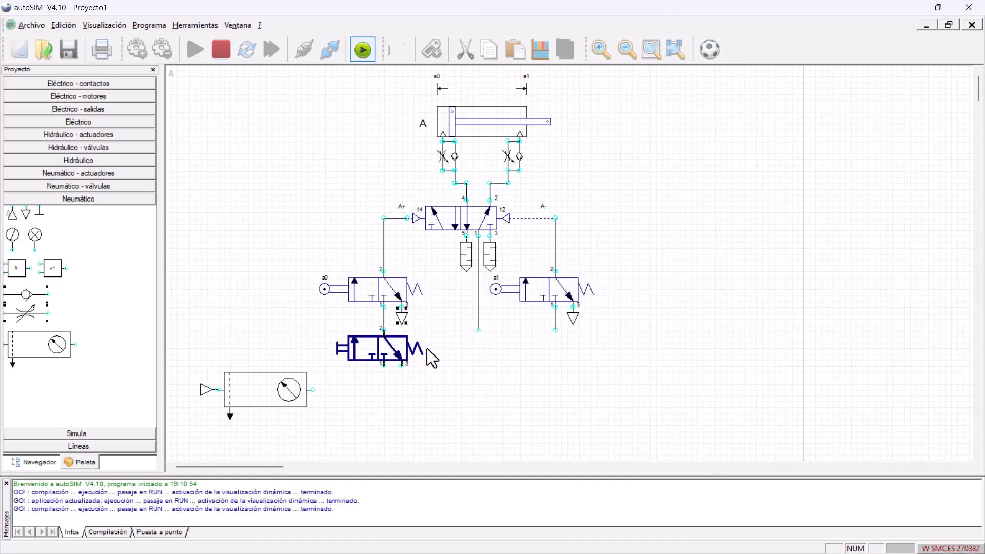
{"action": "key", "text": "ctrl+v"}
{"action": "left_click", "coordinate": [325, 388]}
{"action": "left_click", "coordinate": [313, 390]}
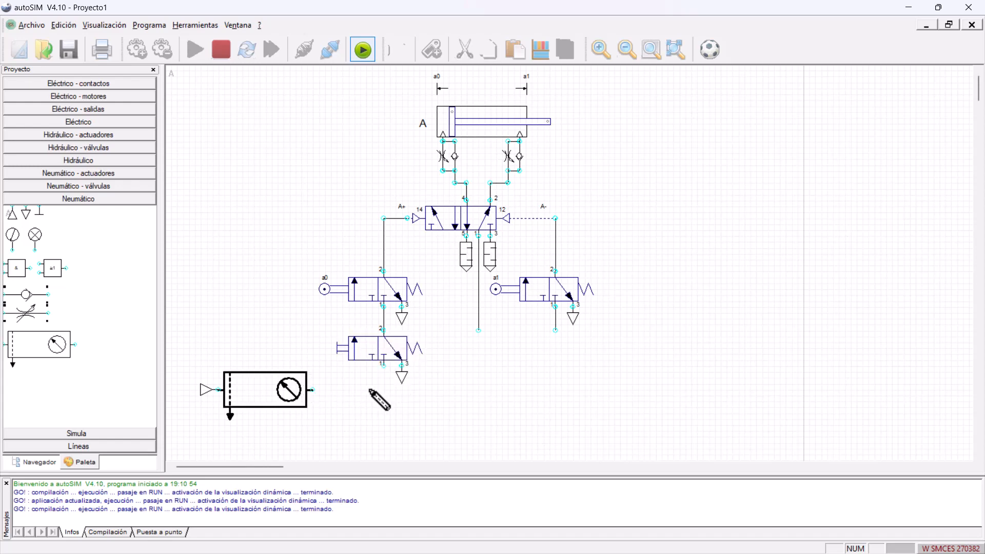
{"action": "left_click", "coordinate": [383, 366]}
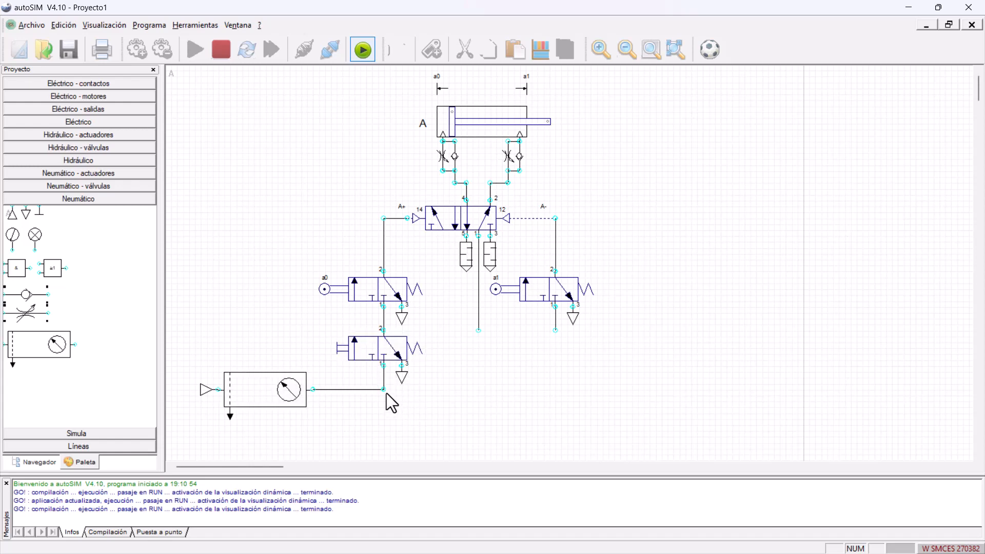
Step: Extend the 5/2 valve's port 1 line down to supply level and connect it to the air supply line
{"action": "left_click", "coordinate": [478, 326]}
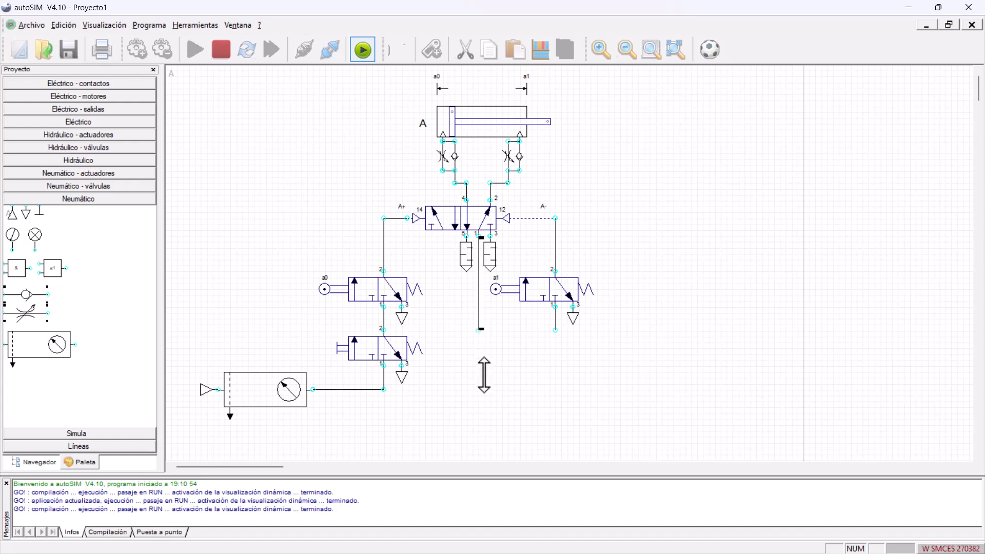
{"action": "left_click_drag", "start_coordinate": [484, 375], "coordinate": [484, 389]}
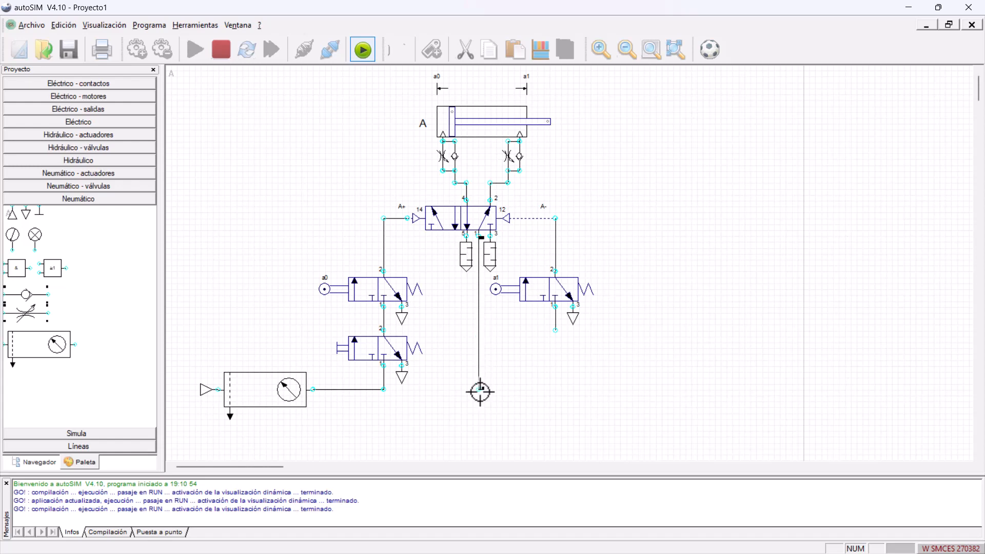
{"action": "left_click", "coordinate": [383, 401]}
{"action": "left_click_drag", "start_coordinate": [384, 392], "coordinate": [478, 390]}
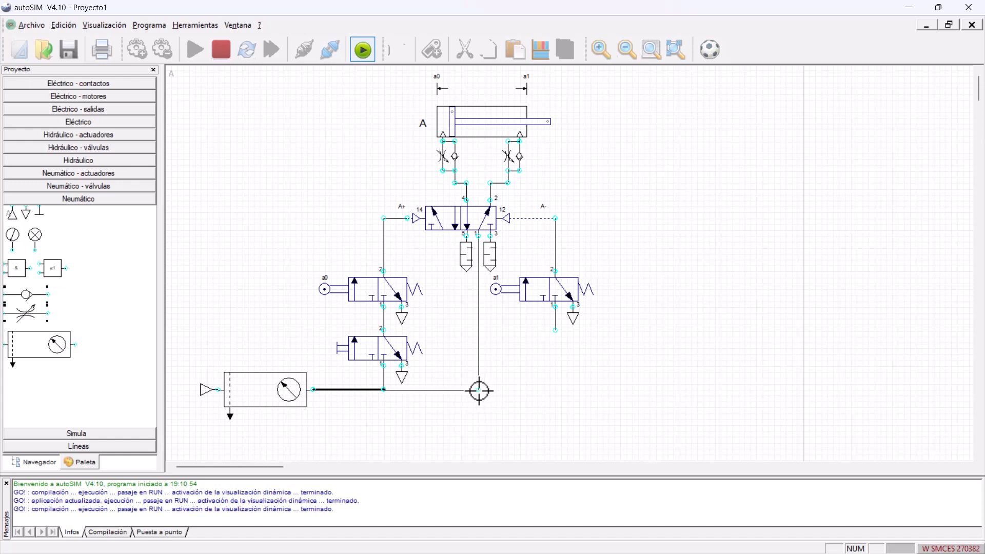
Step: Extend the a1 roller valve's port 1 line down to supply level and join it to the supply line below the 5/2 valve
{"action": "left_click", "coordinate": [555, 319]}
{"action": "left_click_drag", "start_coordinate": [556, 325], "coordinate": [561, 390]}
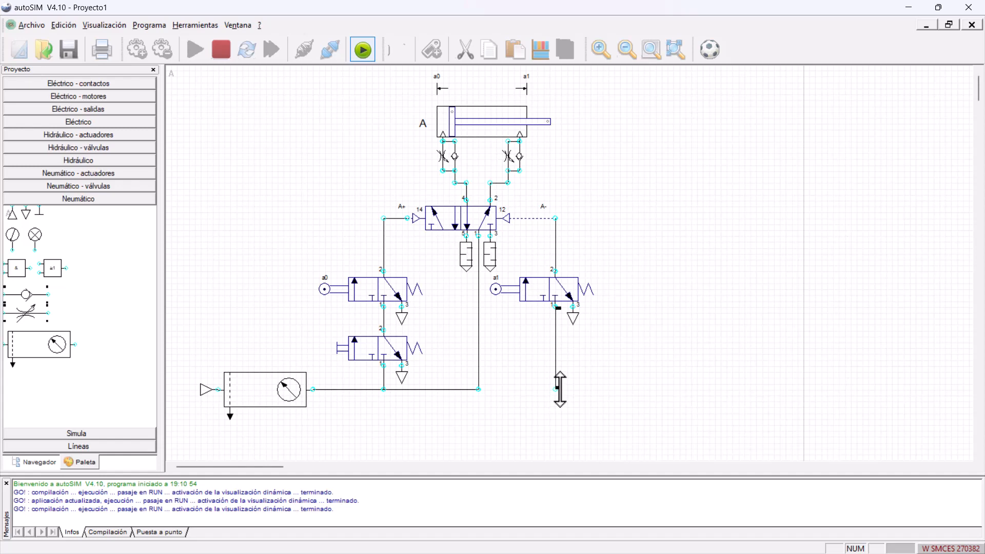
{"action": "left_click", "coordinate": [477, 389]}
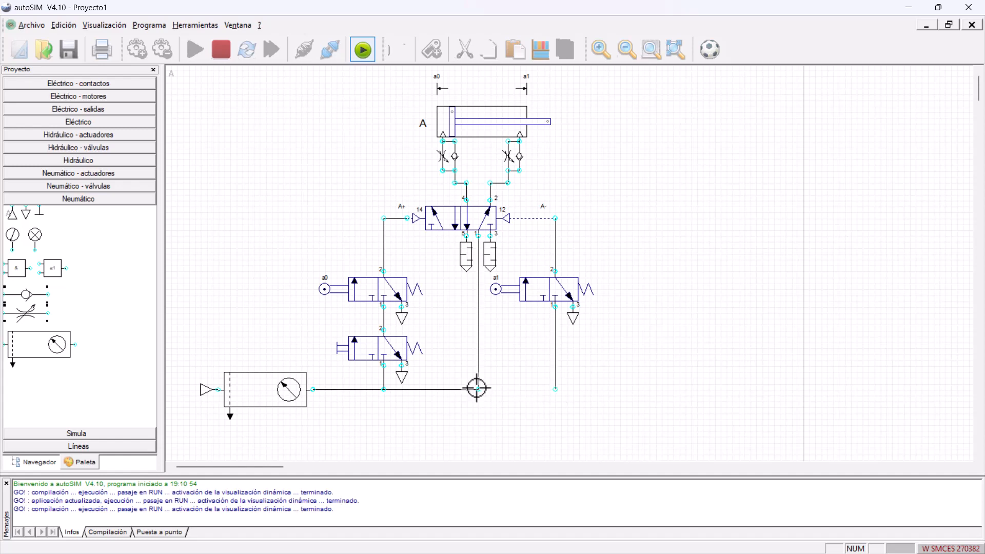
{"action": "left_click", "coordinate": [557, 390]}
Step: Set Símbolo A #1 of the lower manual 3/2 valve to P1
{"action": "double_click", "coordinate": [378, 354]}
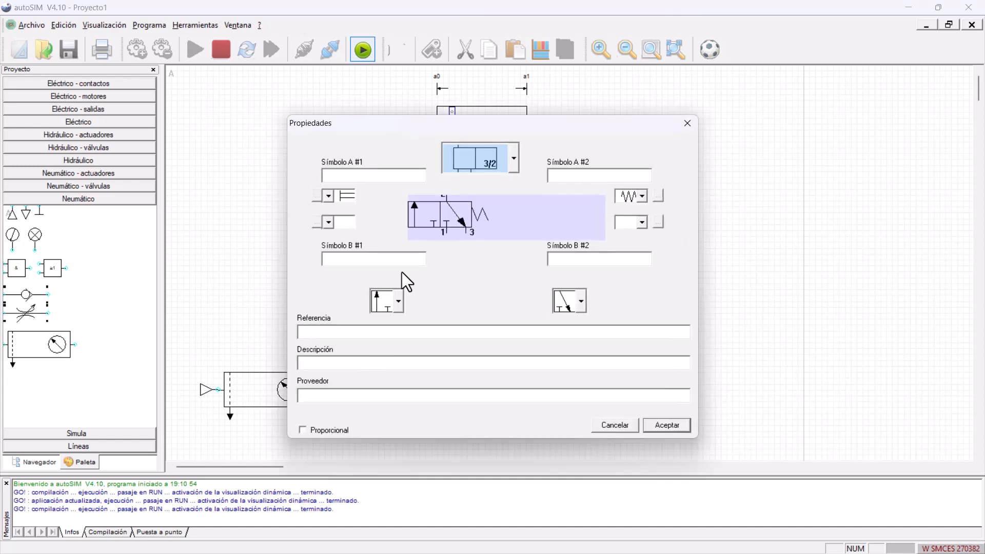
{"action": "left_click", "coordinate": [364, 180]}
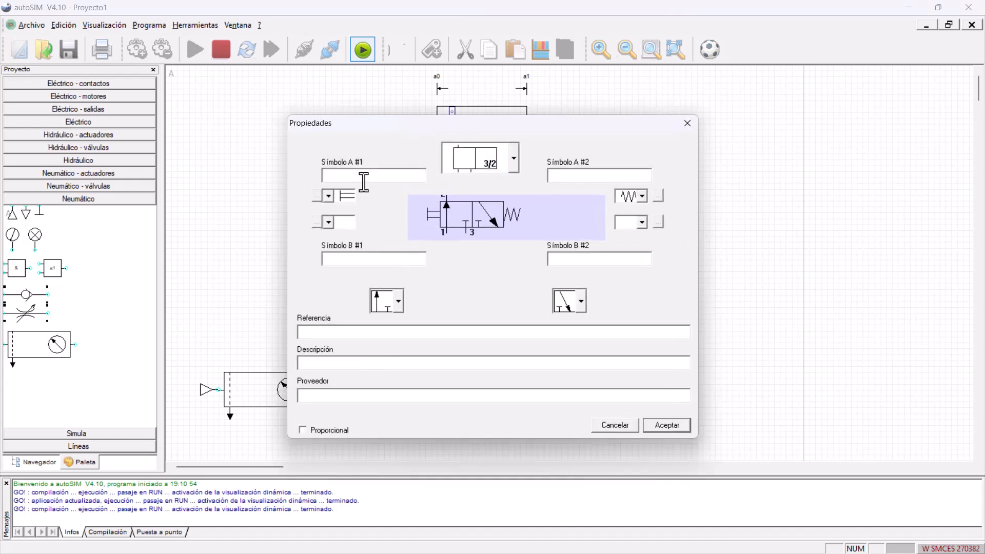
{"action": "type", "text": "P1"}
{"action": "key", "text": "Return"}
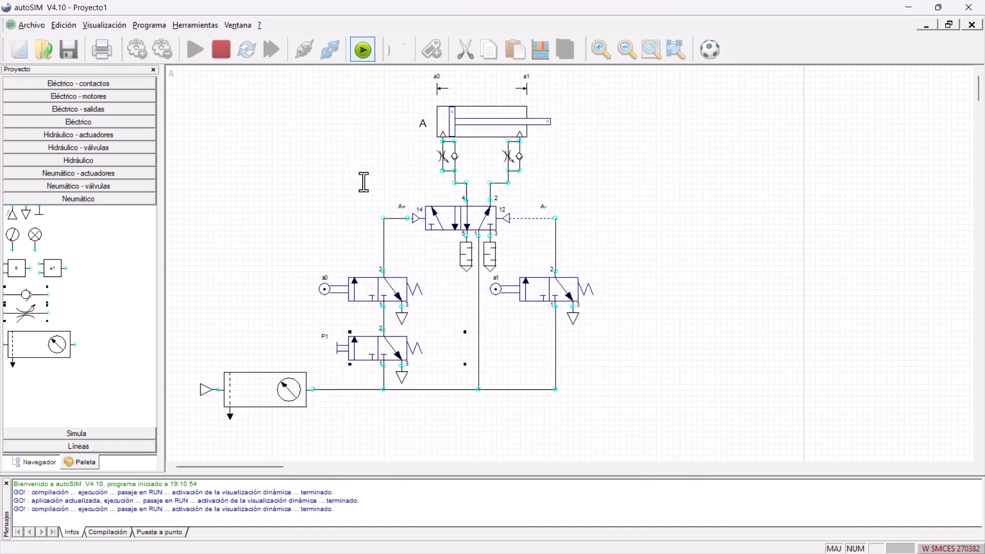
{"action": "left_click", "coordinate": [323, 184]}
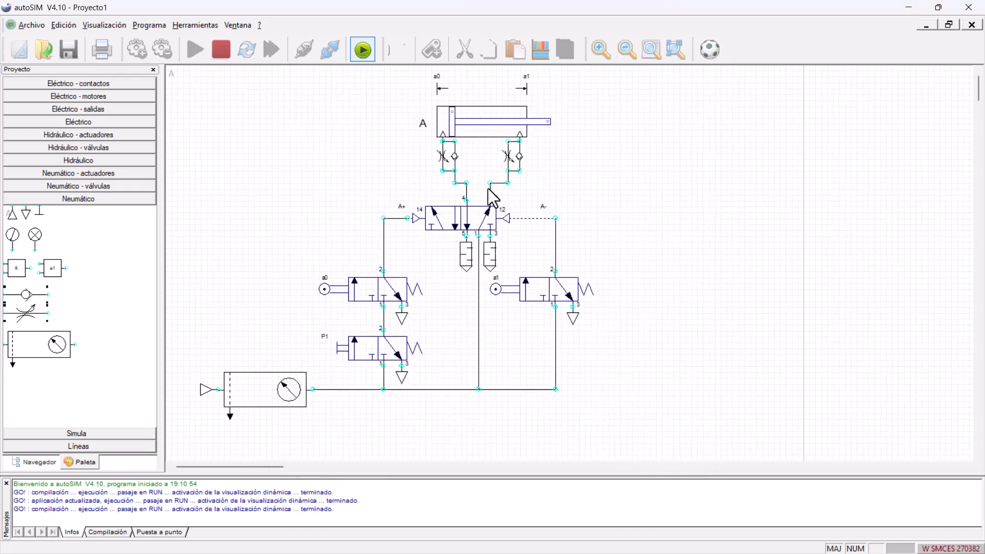
Step: Simulate the modified circuit, actuate manual valve P1 several times to test the series start with a0, and stop the simulation
{"action": "left_click", "coordinate": [710, 49]}
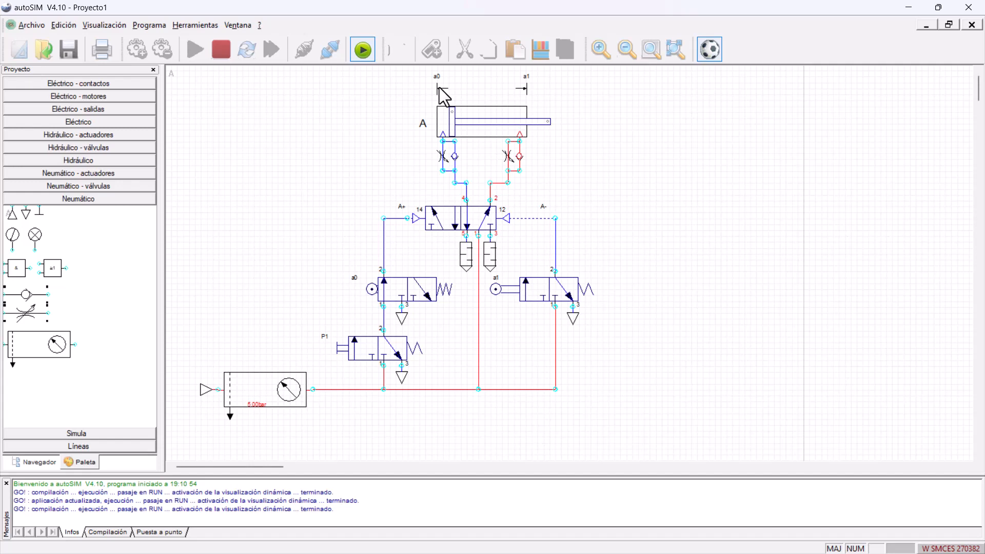
{"action": "left_click", "coordinate": [372, 284]}
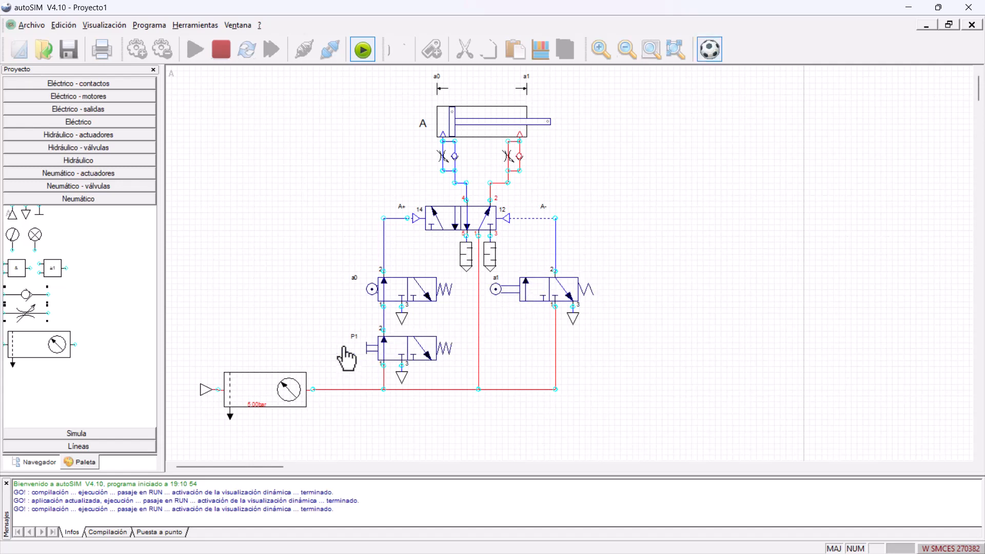
{"action": "left_click", "coordinate": [341, 354]}
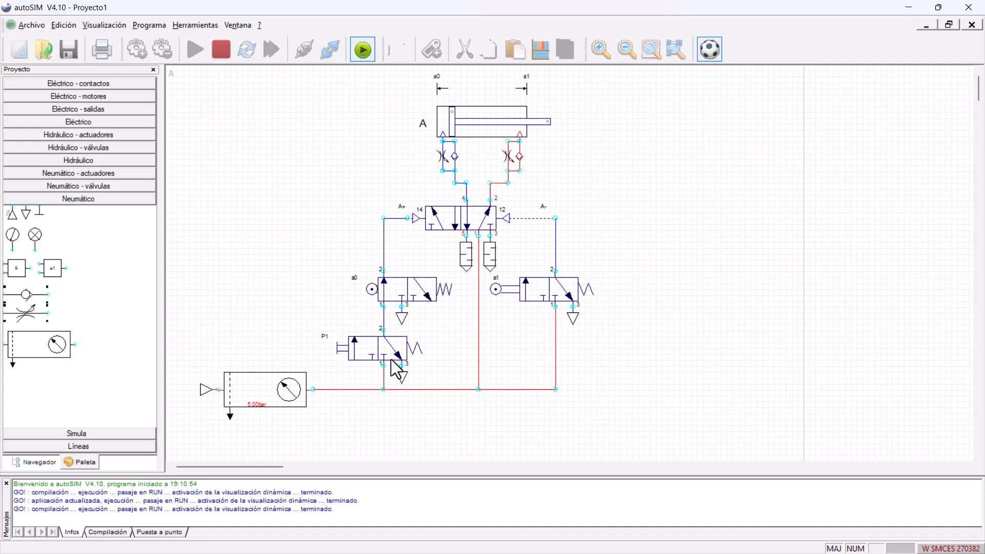
{"action": "left_click", "coordinate": [341, 349]}
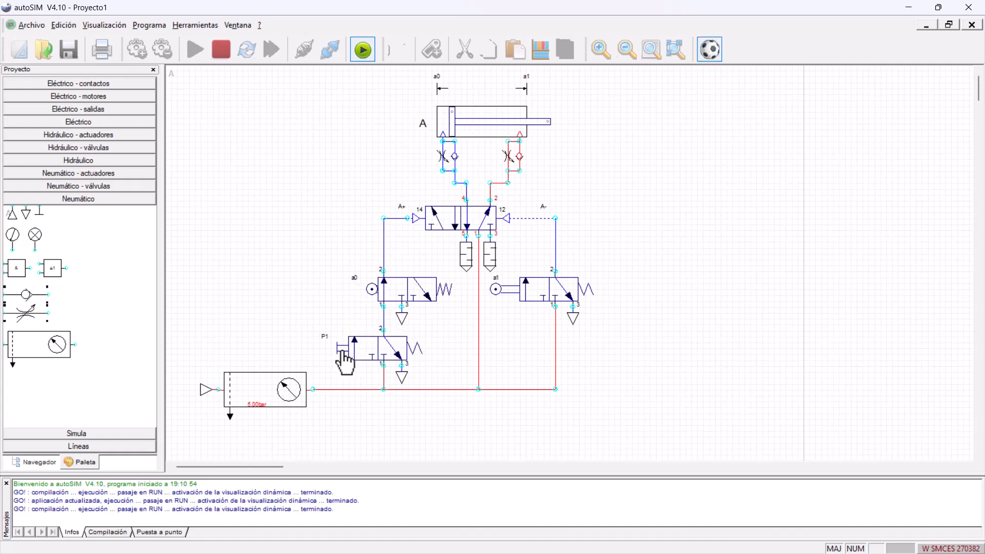
{"action": "left_click_drag", "start_coordinate": [345, 361], "coordinate": [367, 347]}
{"action": "left_click", "coordinate": [711, 46]}
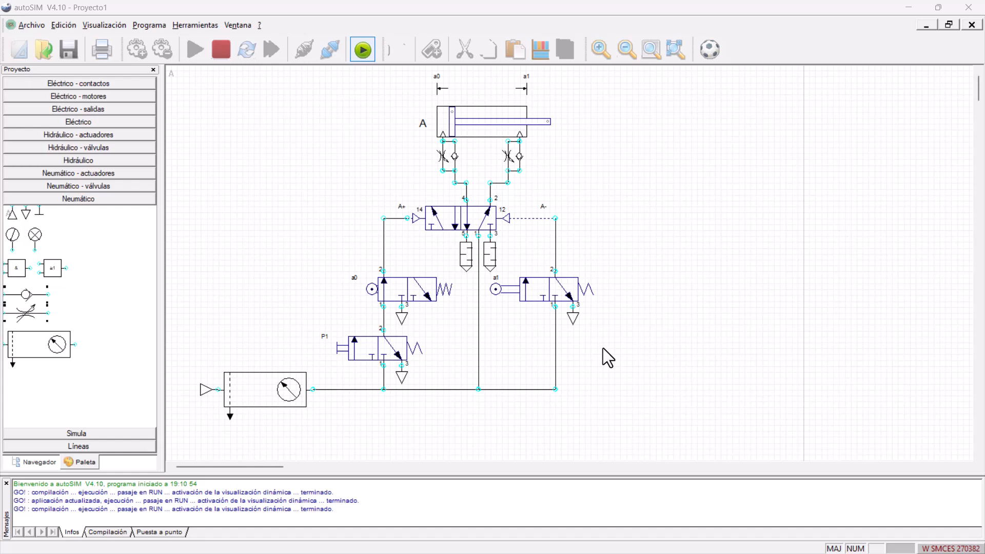
Step: Restart the simulation and actuate P1 to extend cylinder A
{"action": "left_click", "coordinate": [710, 49]}
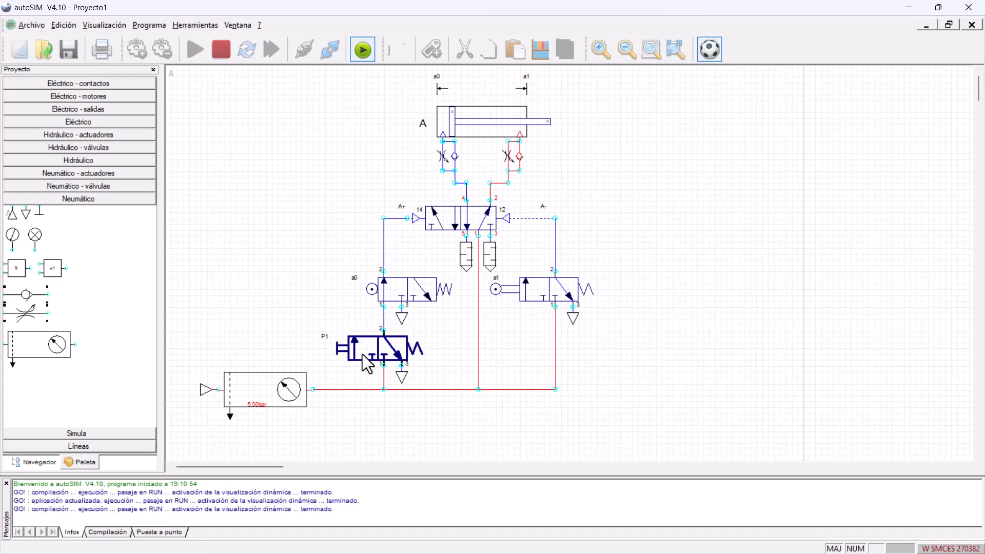
{"action": "left_click", "coordinate": [348, 353]}
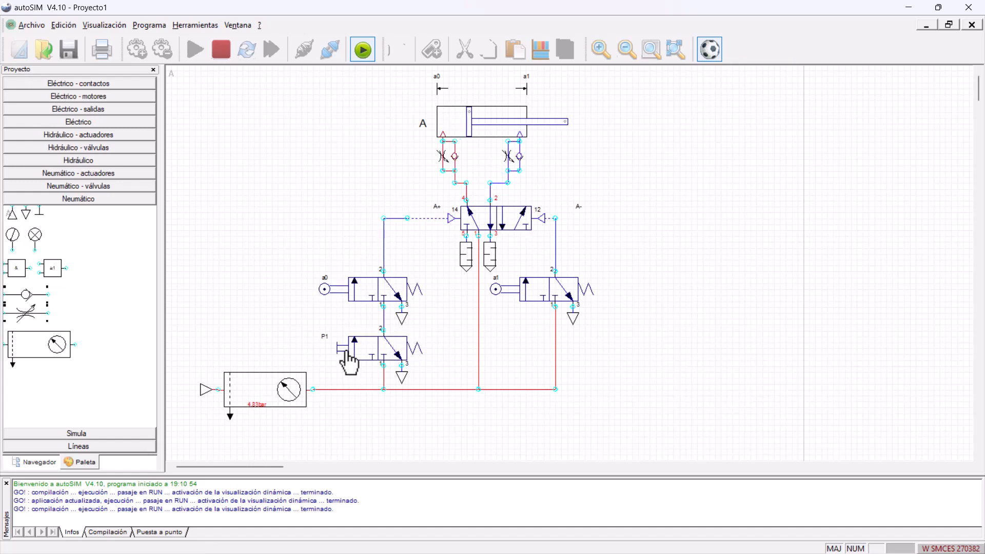